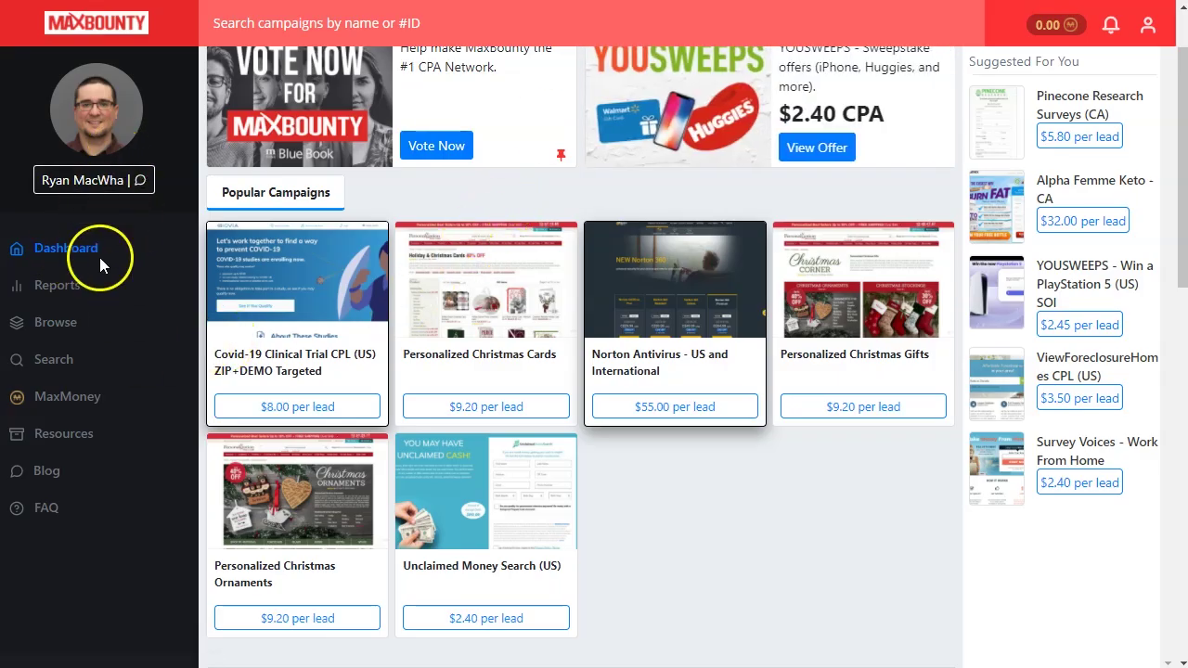
# - Go to Browse > Search to bring up MaxBounty's campaign filters and paginated campaign list
pyautogui.click(56, 323)
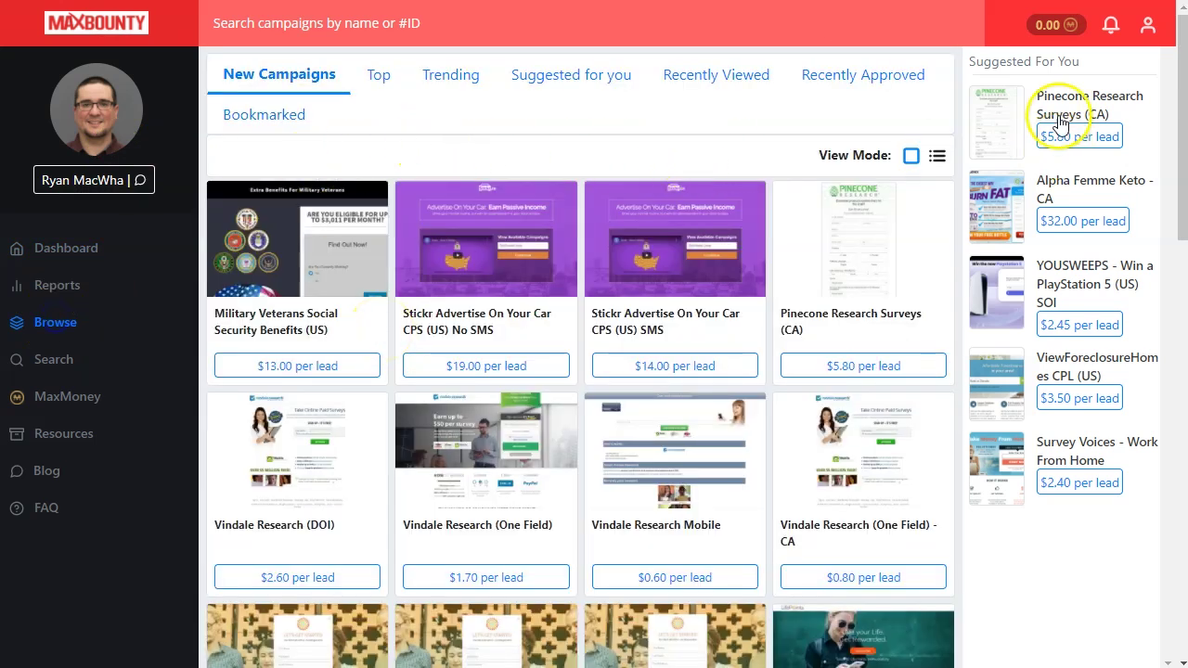
pyautogui.click(53, 360)
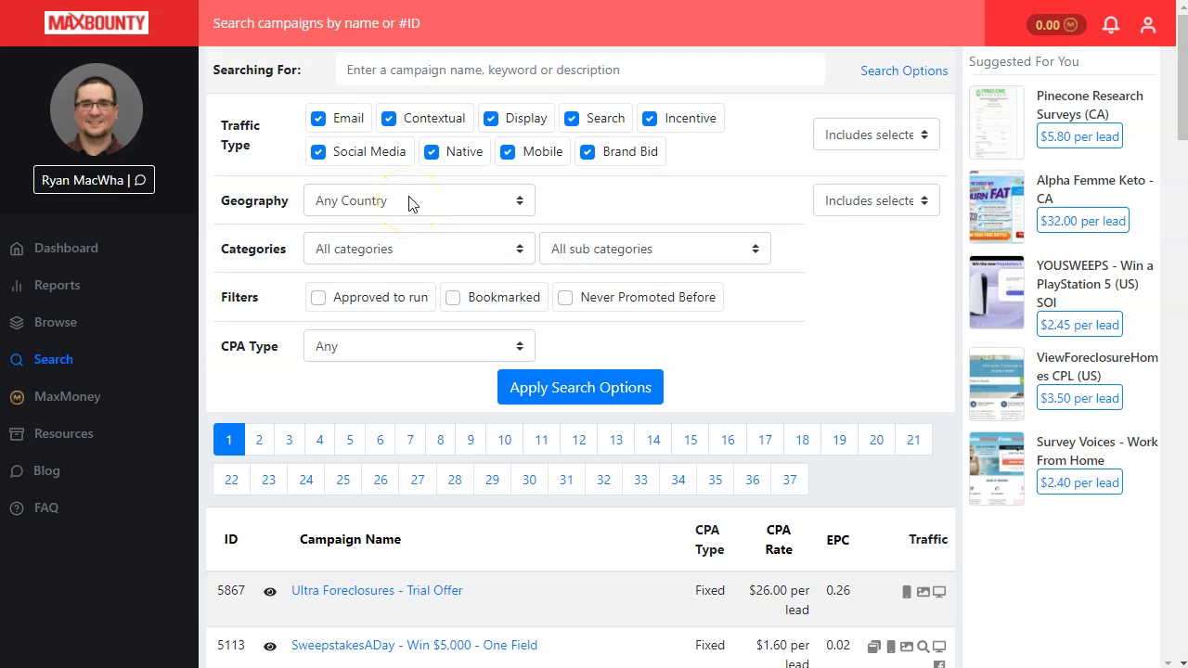
# - Filter the campaign search to Mexico geography and the Sweepstakes (239) category
pyautogui.click(413, 203)
pyautogui.write('mex')
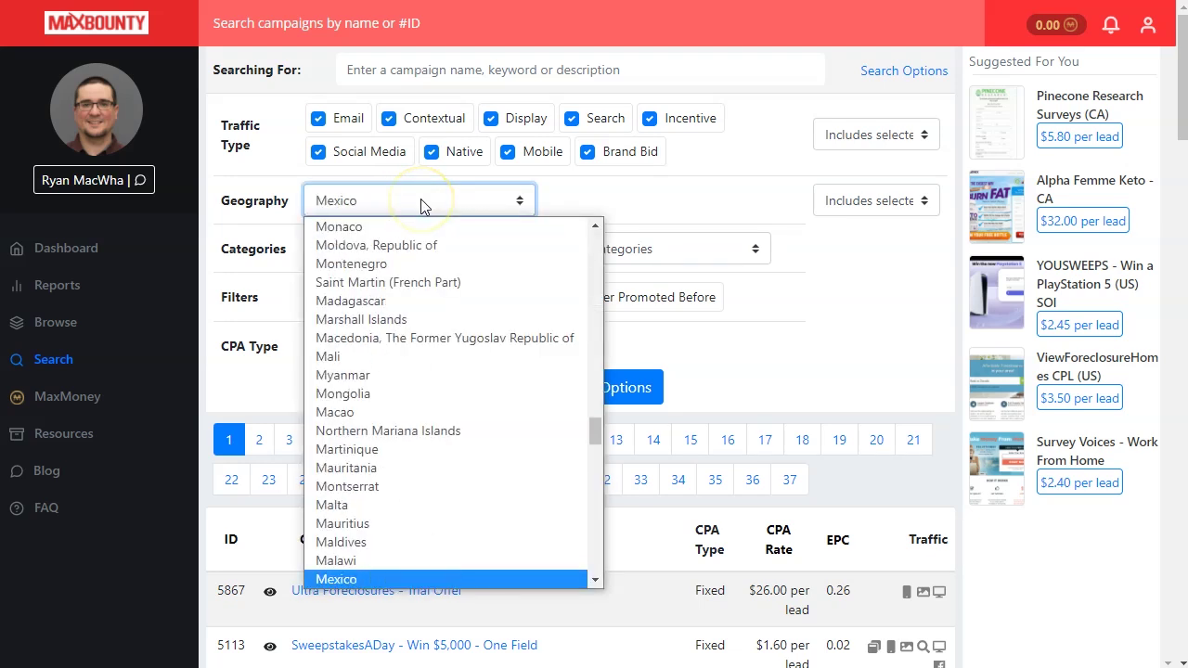
pyautogui.click(349, 578)
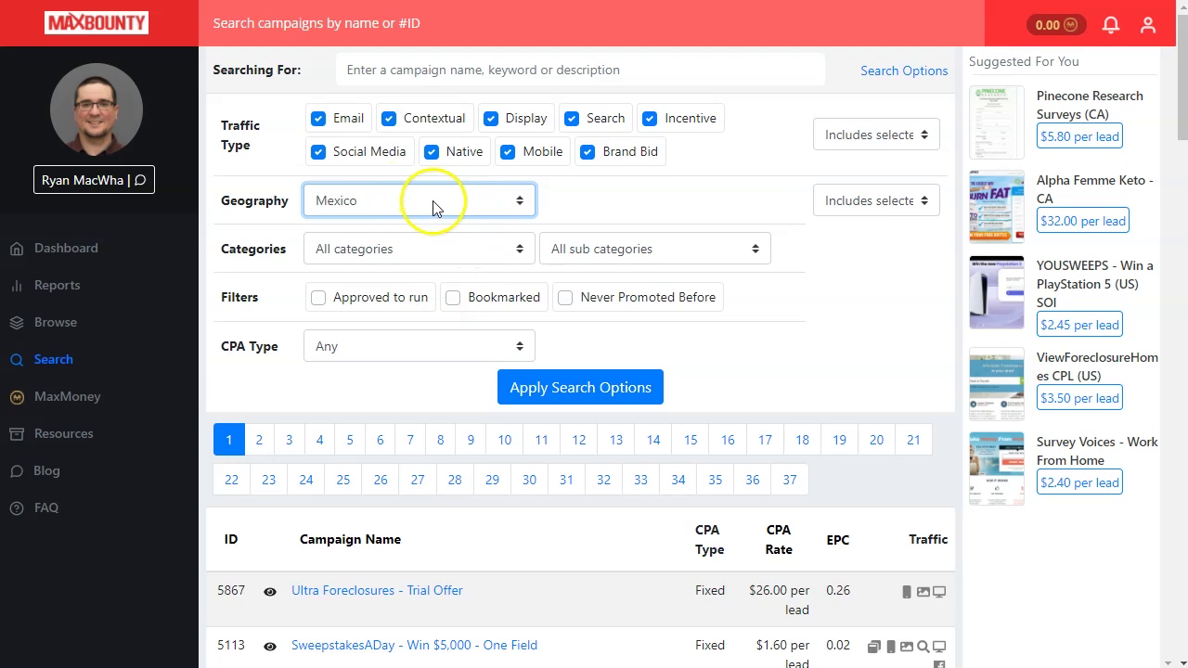
pyautogui.click(437, 249)
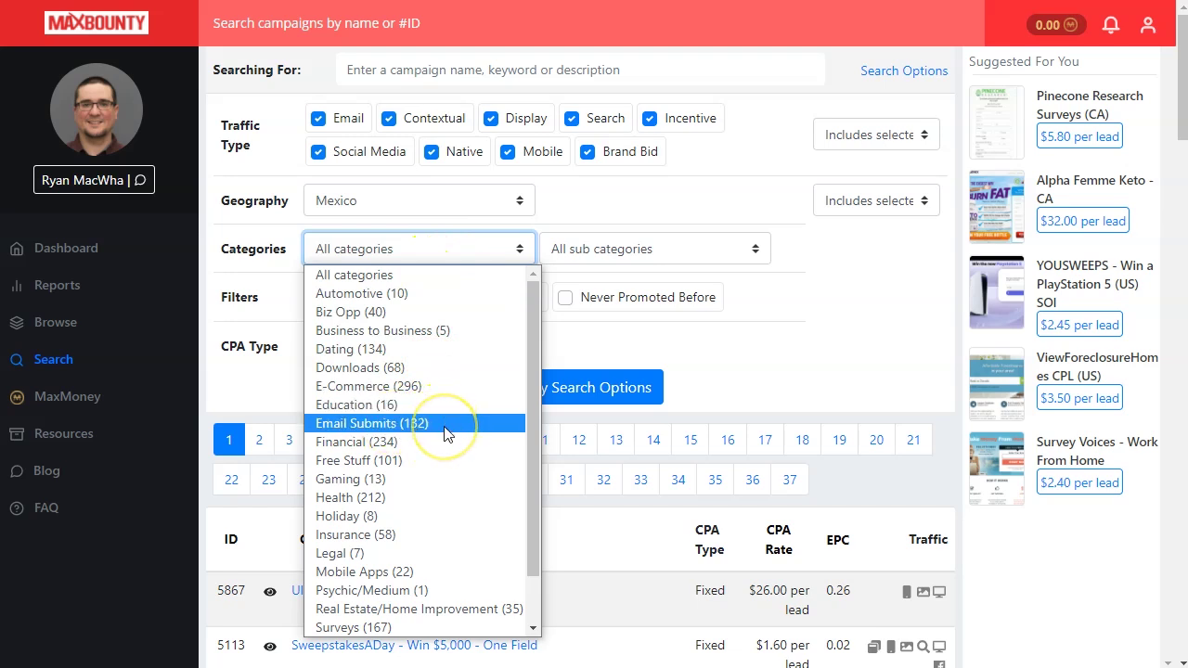
pyautogui.scroll(-1, 446, 434)
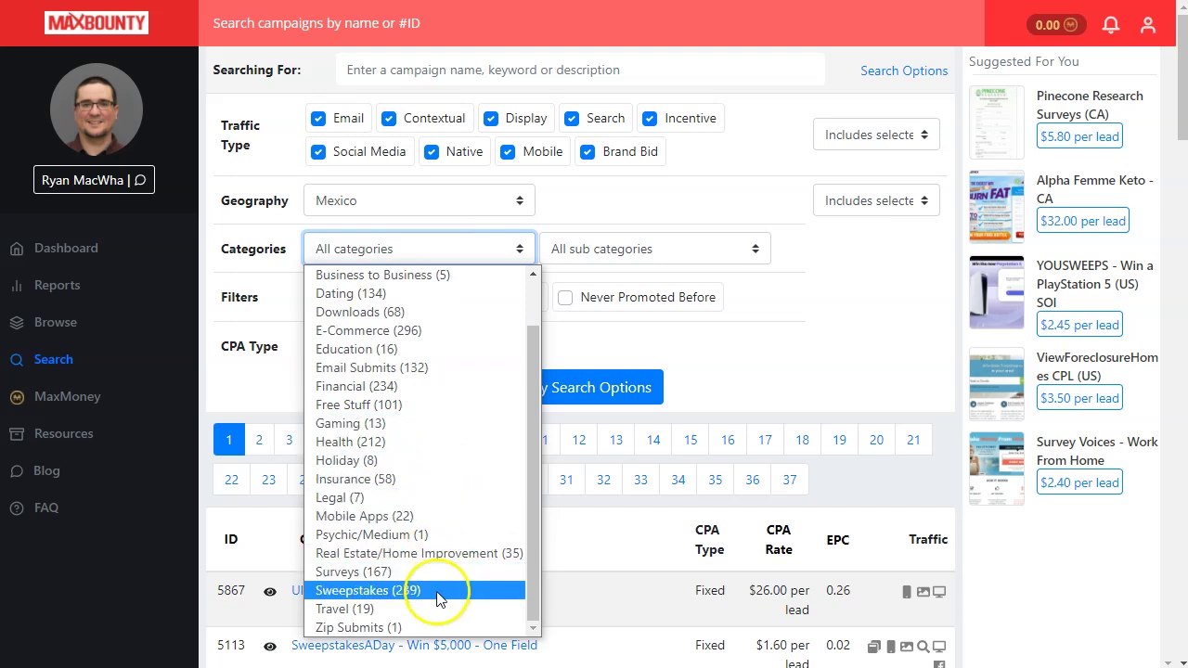
pyautogui.click(376, 594)
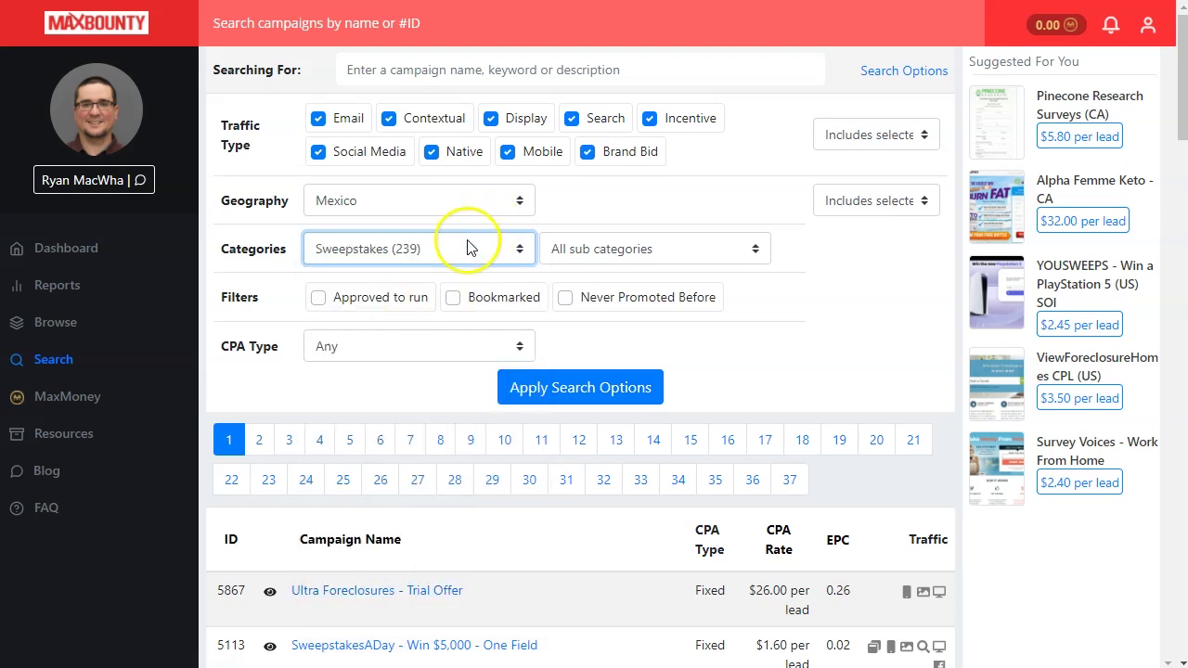
# - Add the Contests (106) sub-category, restrict to approved-to-run offers, and apply the search
pyautogui.click(640, 246)
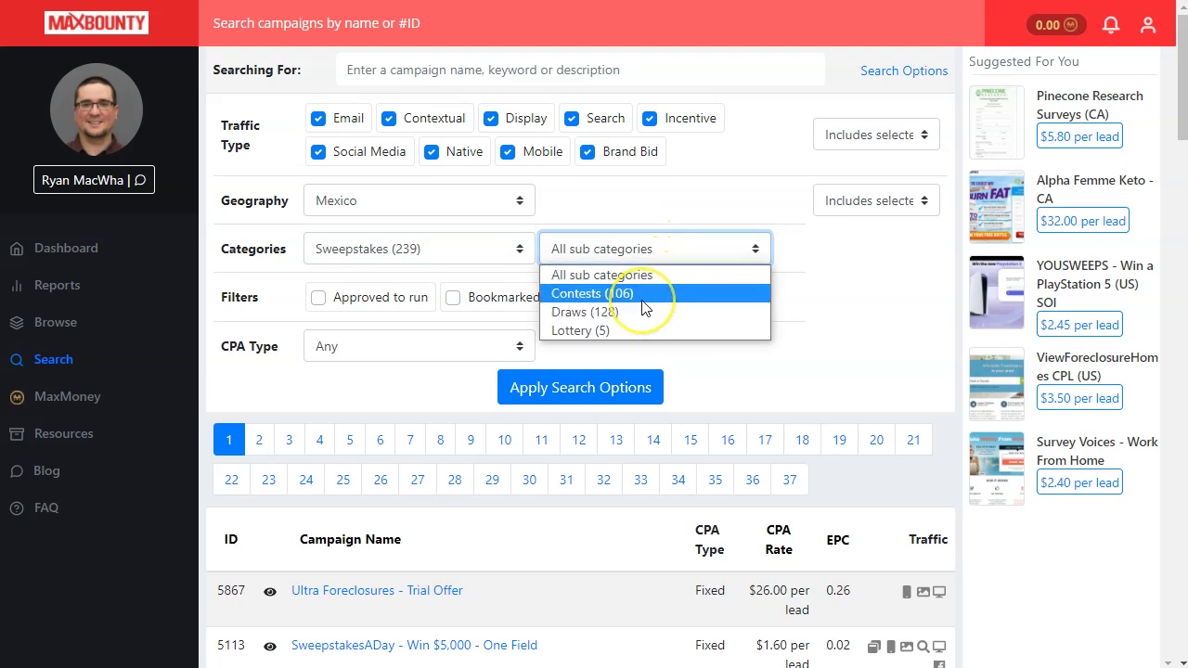
pyautogui.click(643, 295)
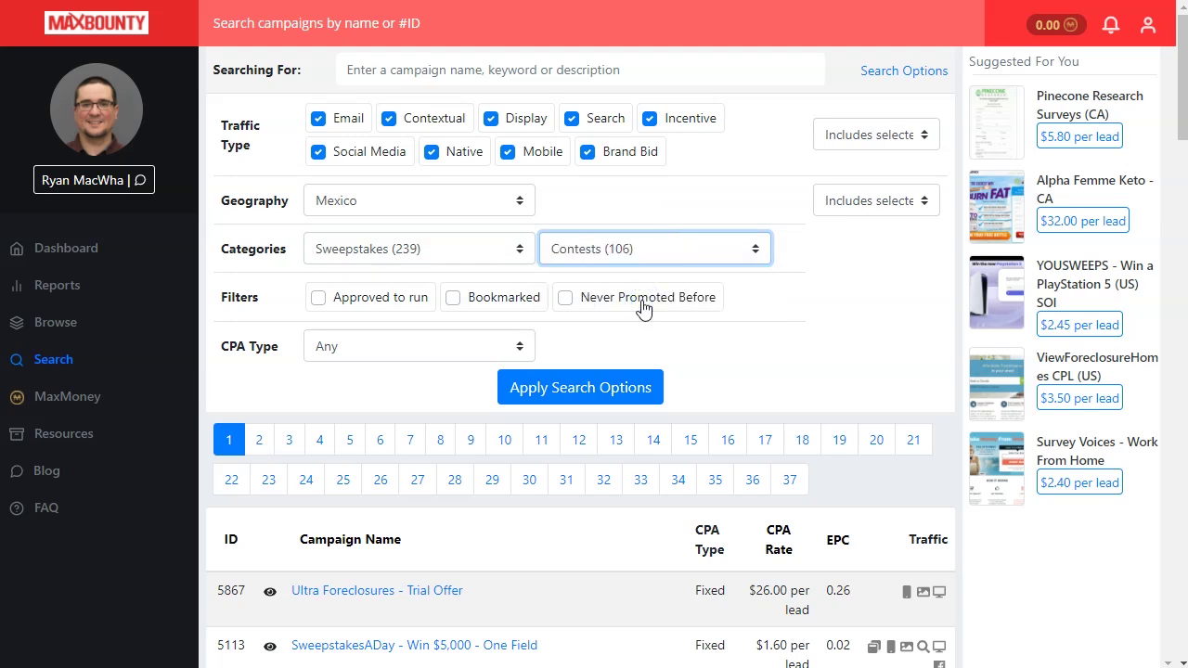
pyautogui.click(318, 298)
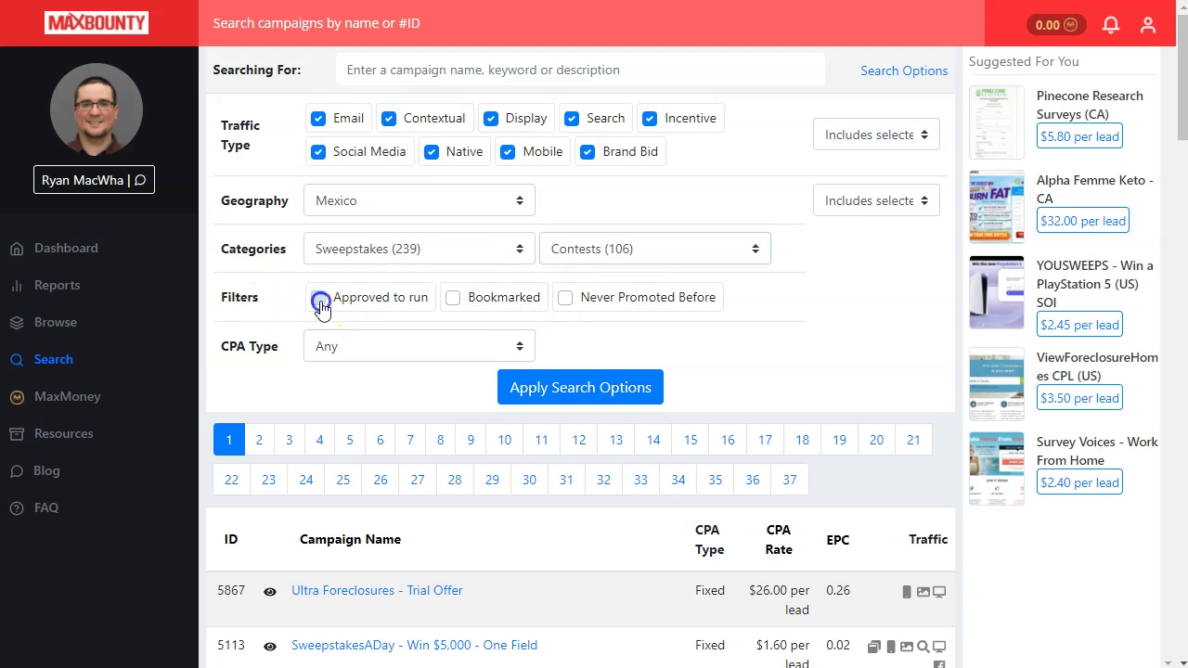
pyautogui.click(585, 390)
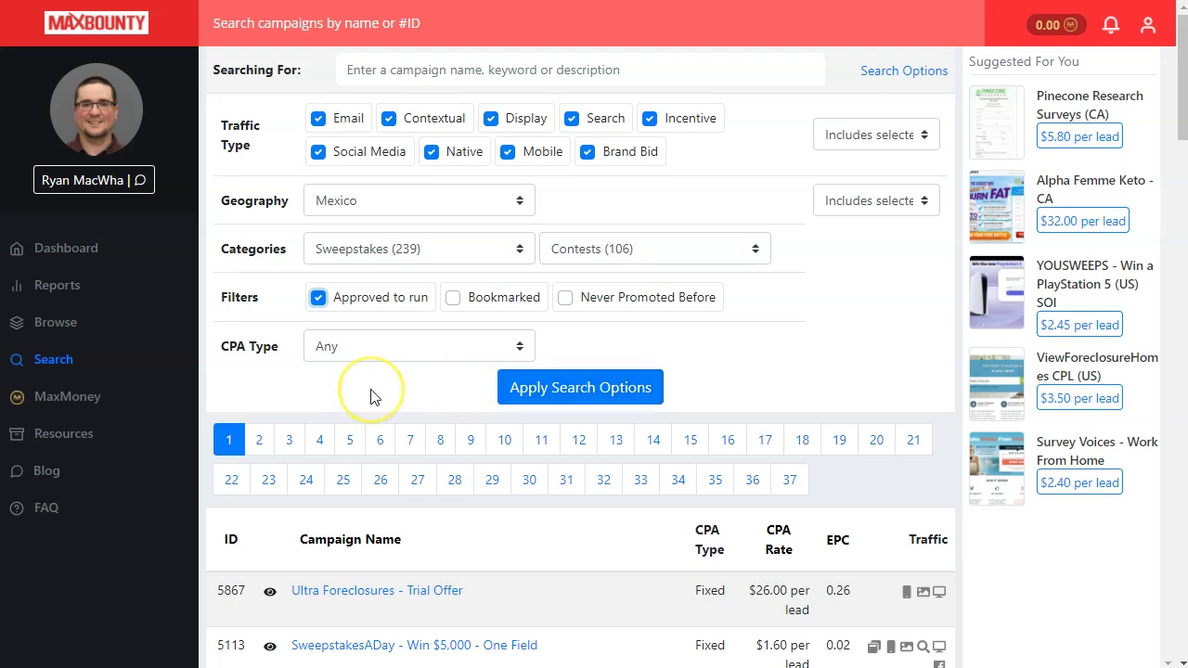
pyautogui.scroll(-3, 392, 403)
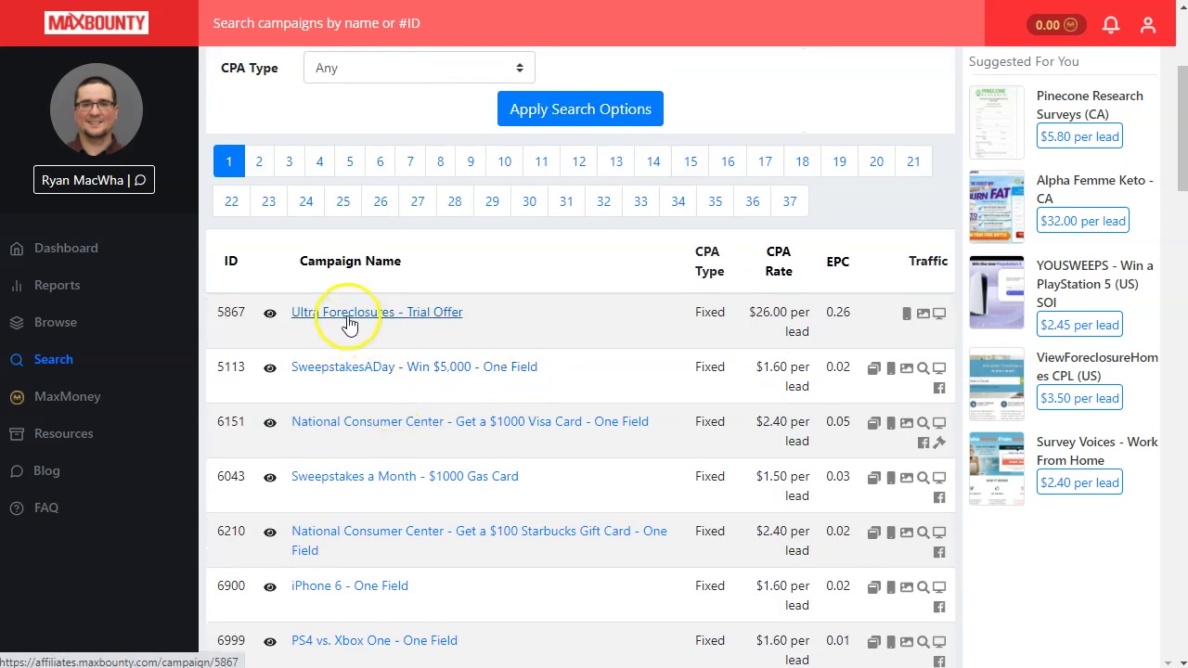
pyautogui.scroll(3, 544, 326)
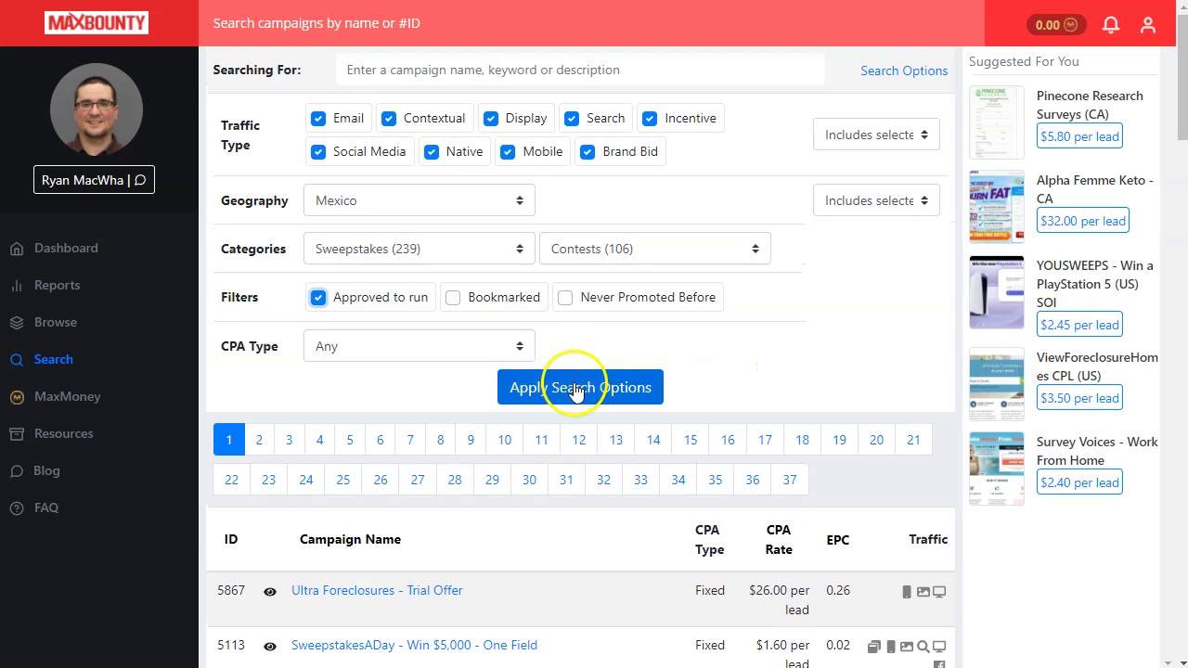
# - Apply the Mexico search, then reset geography to Any Country and search again
pyautogui.click(575, 387)
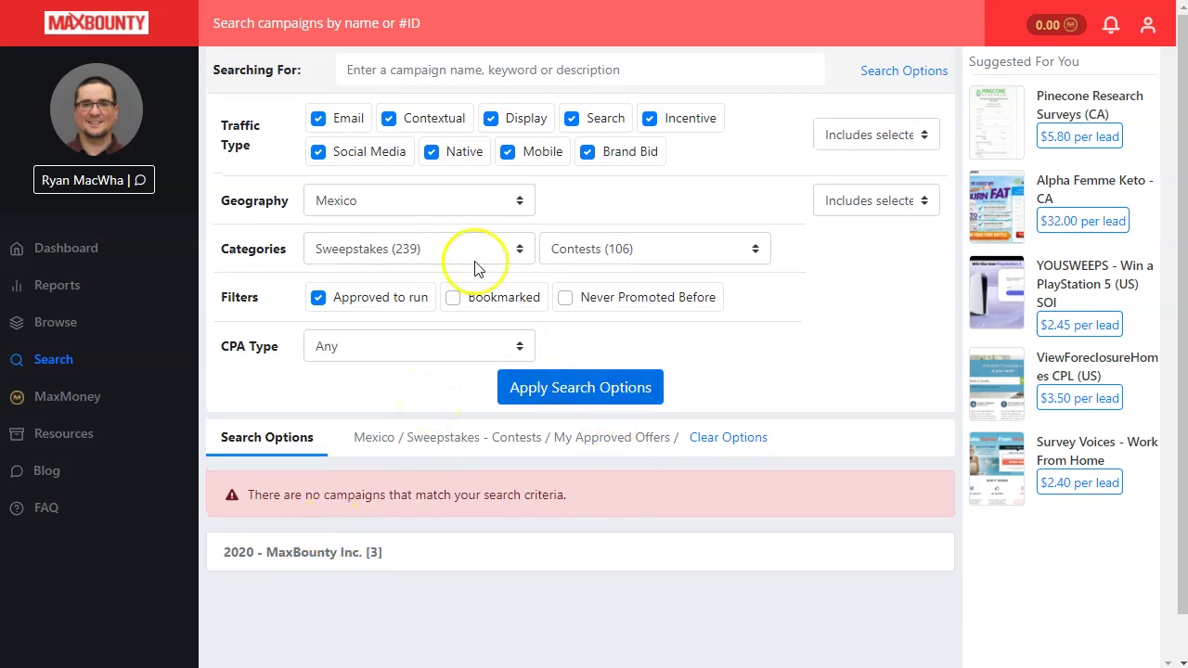
pyautogui.click(436, 200)
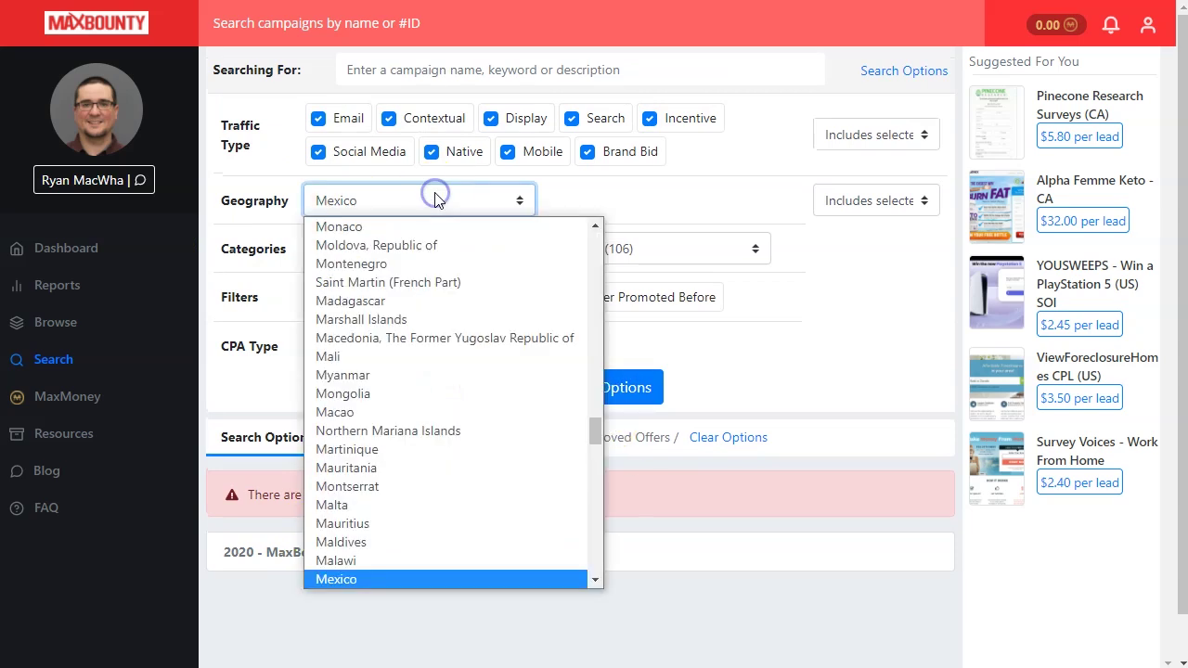
pyautogui.scroll(8, 436, 443)
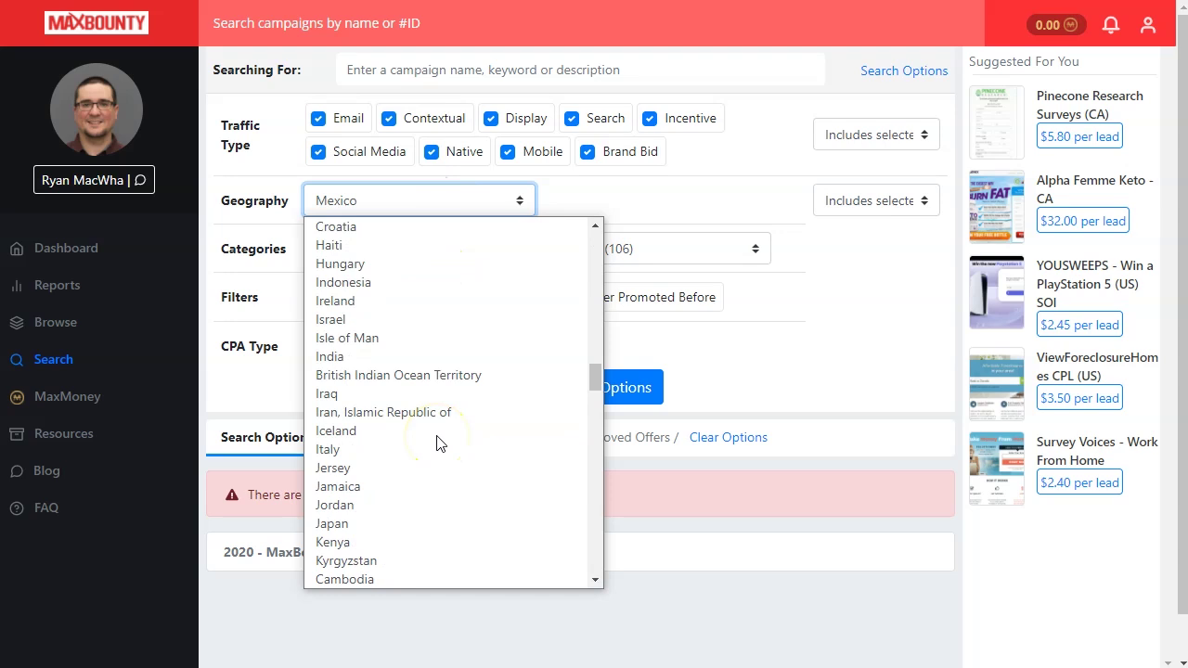
pyautogui.scroll(10, 440, 443)
pyautogui.scroll(5, 366, 437)
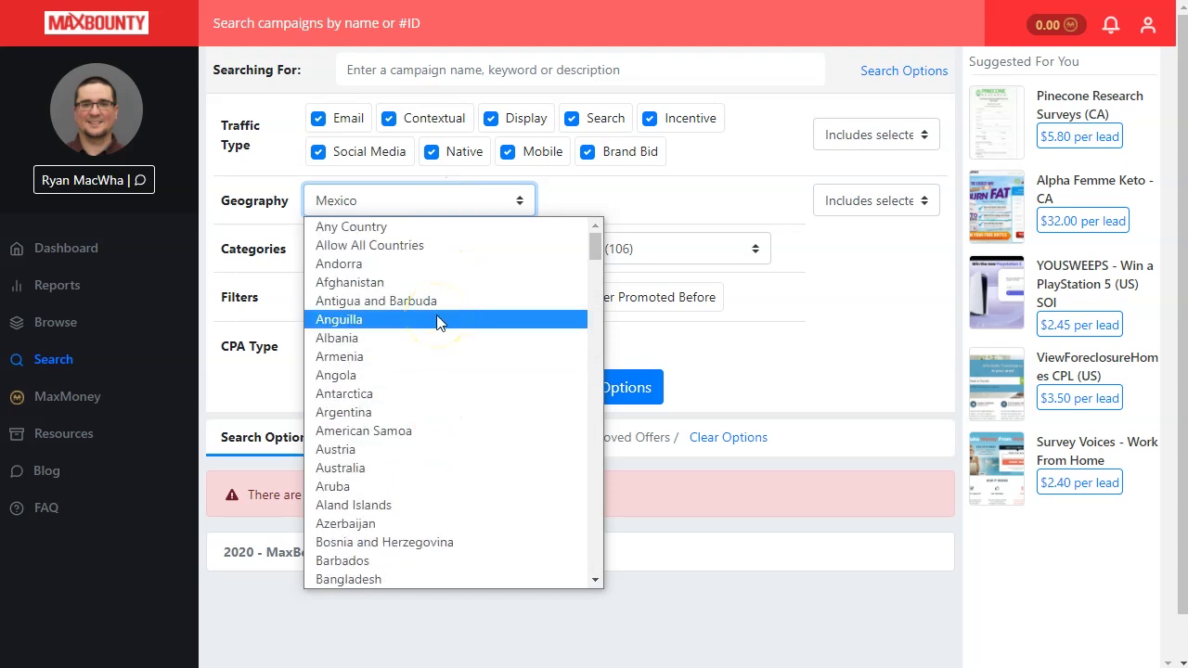
pyautogui.click(397, 228)
pyautogui.click(594, 371)
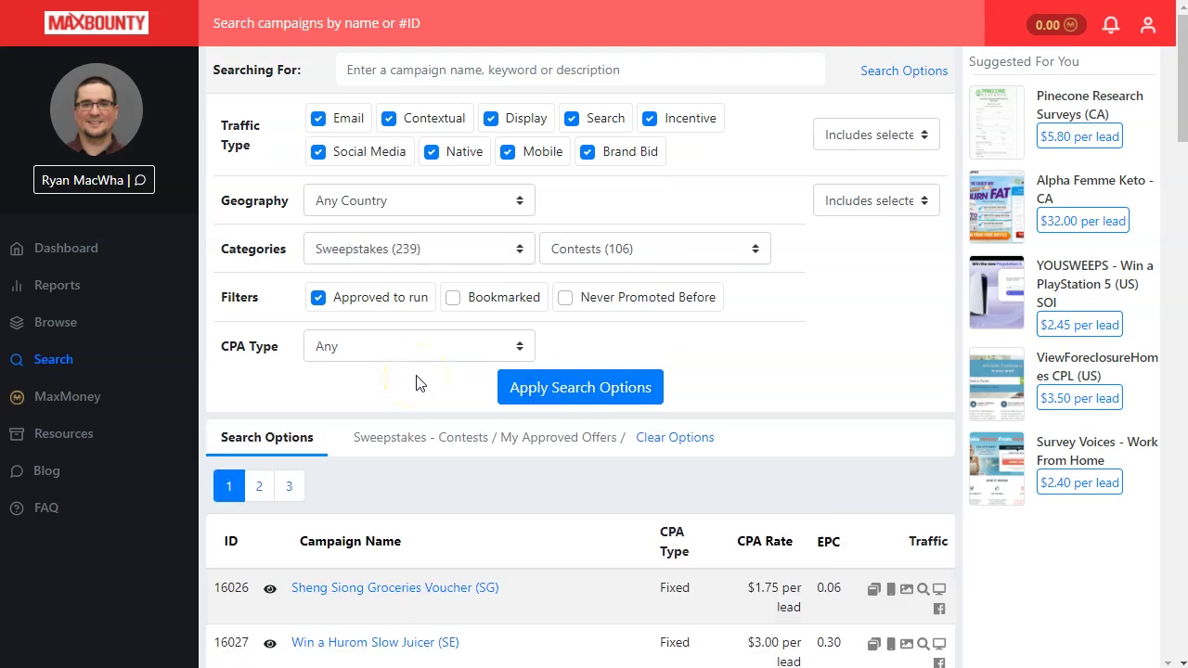
pyautogui.scroll(-3, 417, 383)
pyautogui.scroll(-2, 534, 348)
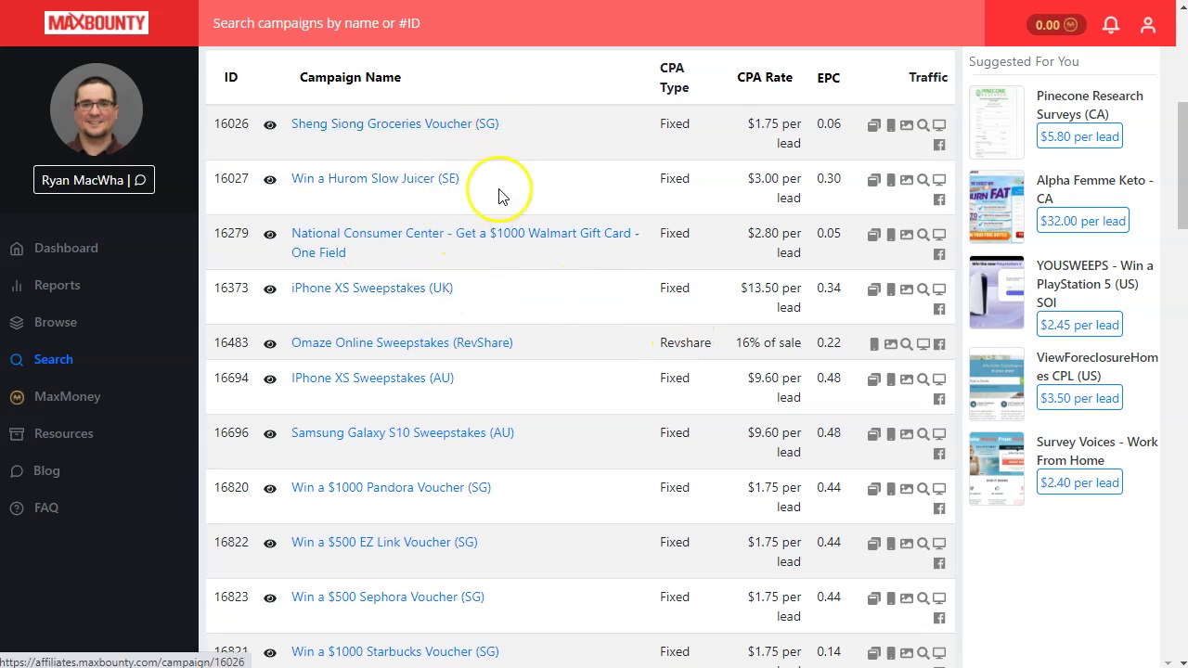
pyautogui.scroll(-2, 455, 397)
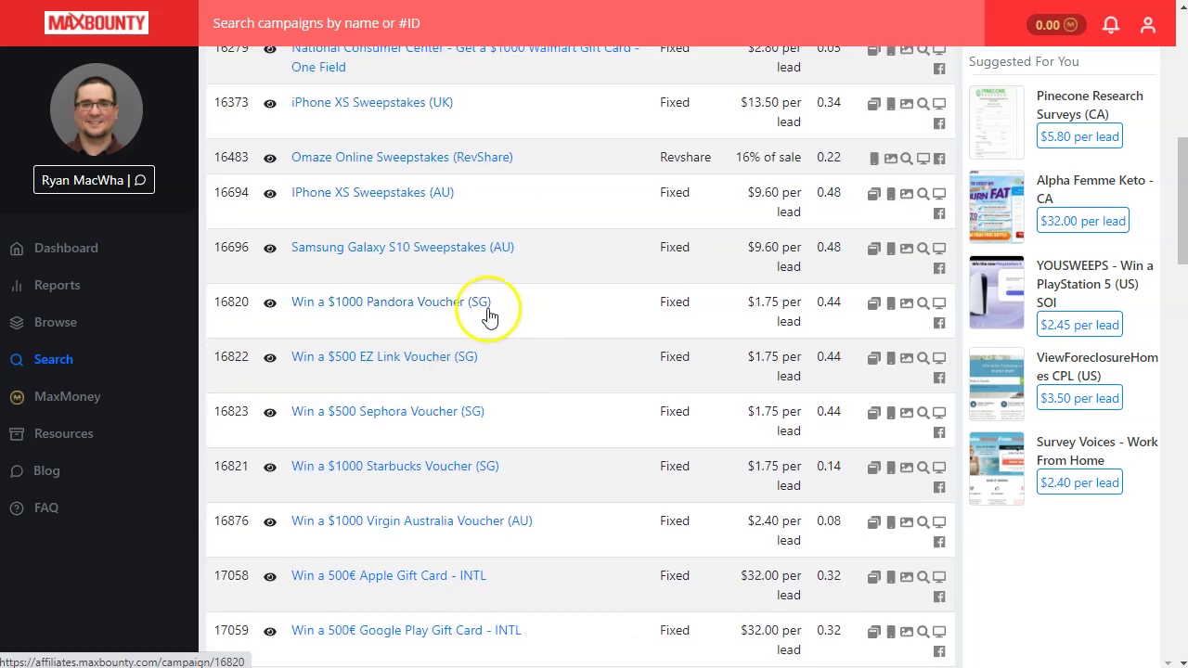
pyautogui.scroll(-1, 488, 348)
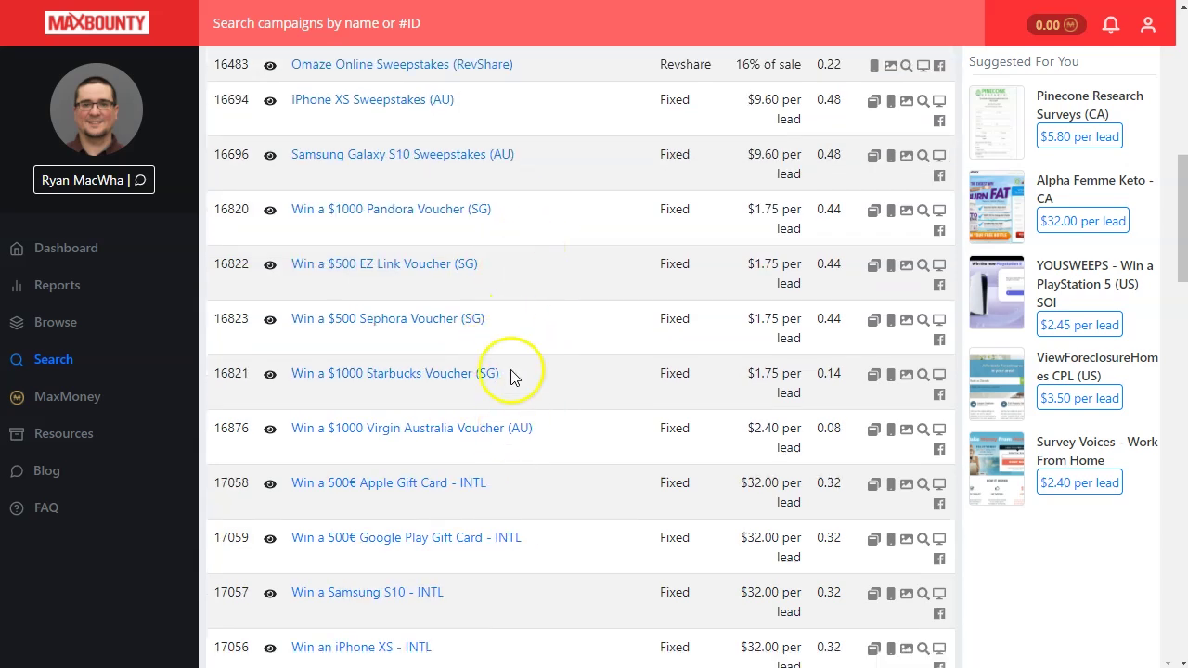
pyautogui.scroll(-3, 537, 381)
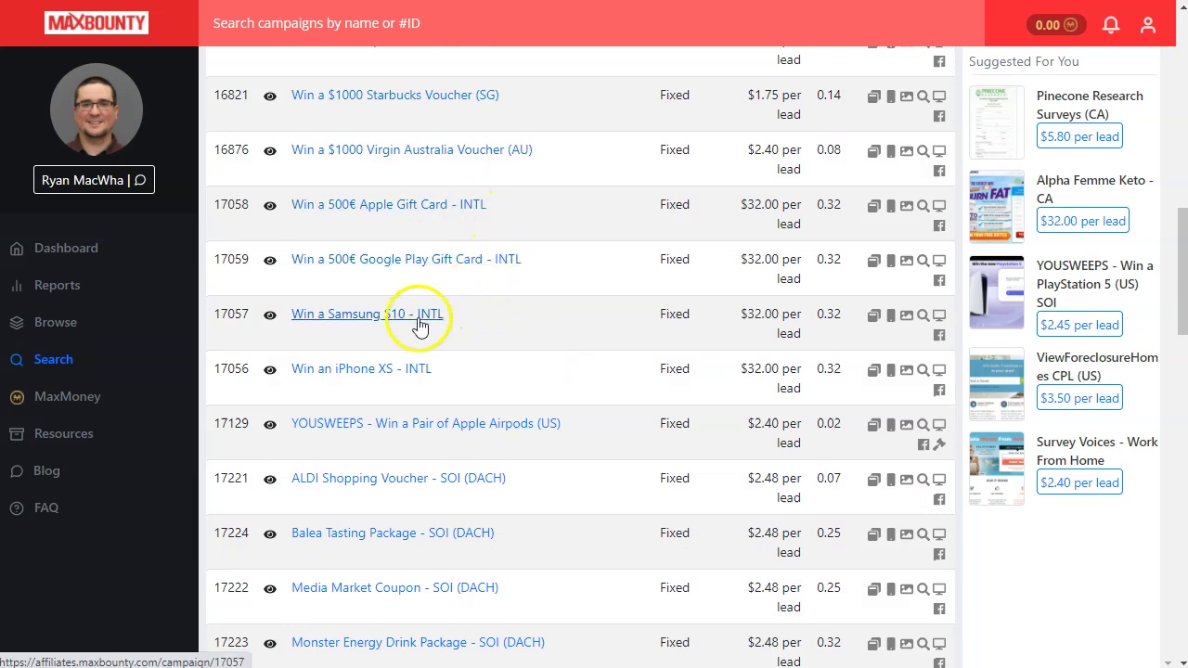
pyautogui.scroll(-3, 585, 377)
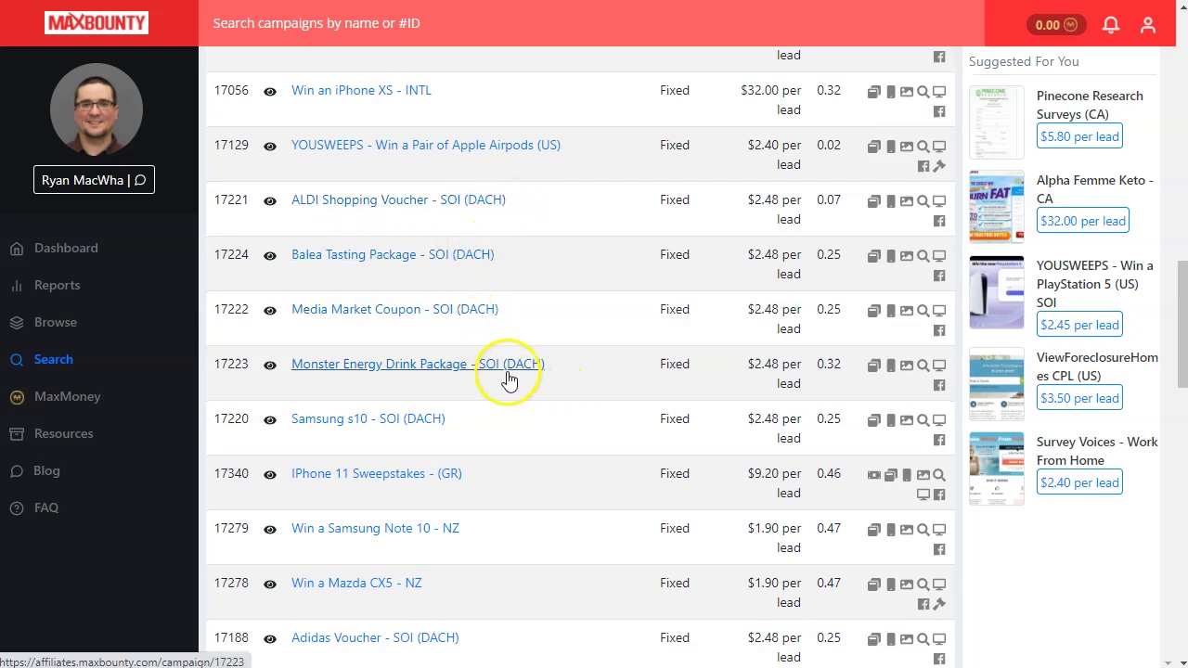
pyautogui.scroll(-1, 502, 353)
pyautogui.scroll(-1, 486, 343)
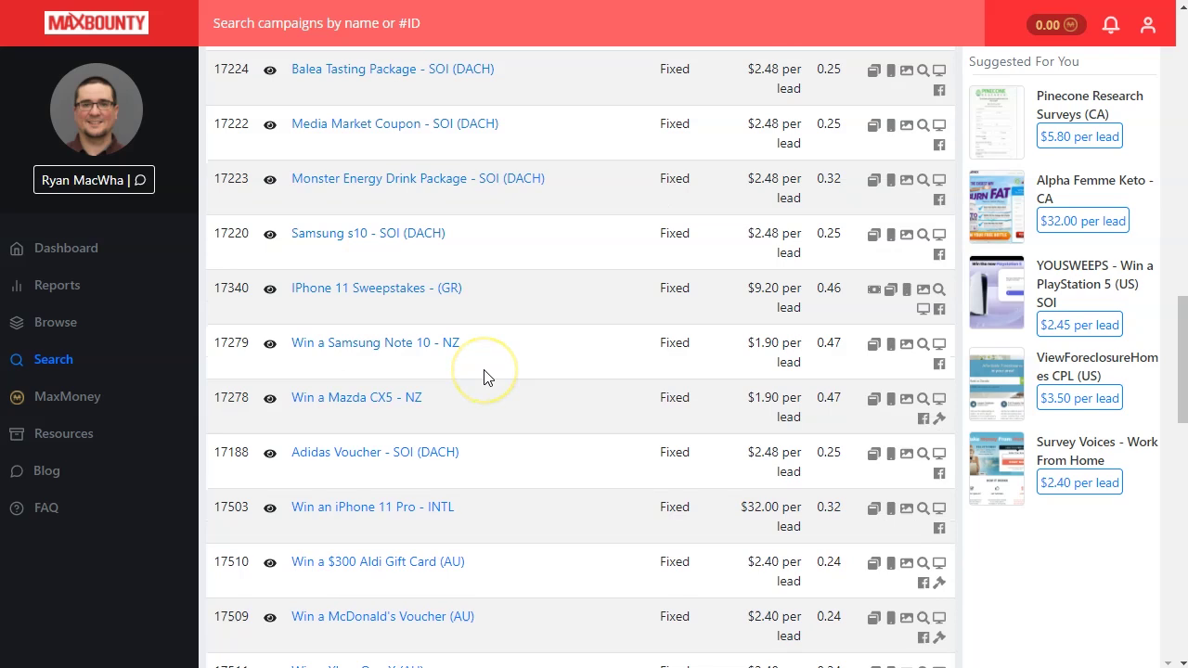
pyautogui.scroll(-2, 487, 382)
pyautogui.scroll(-1, 490, 391)
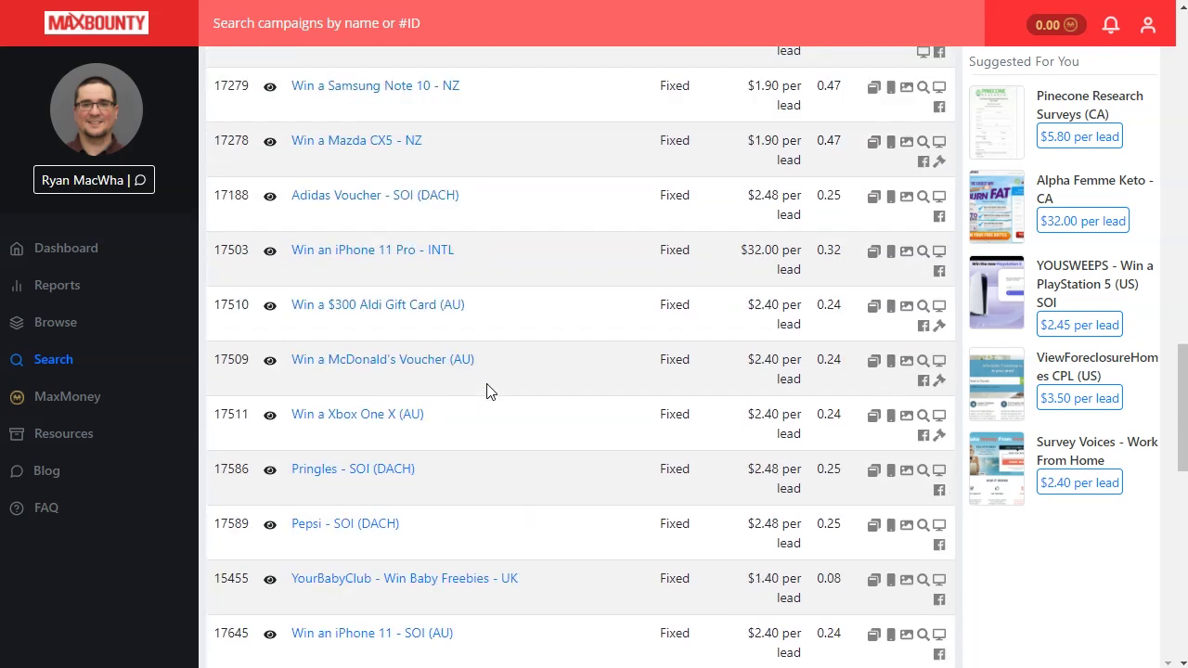
pyautogui.scroll(-2, 491, 392)
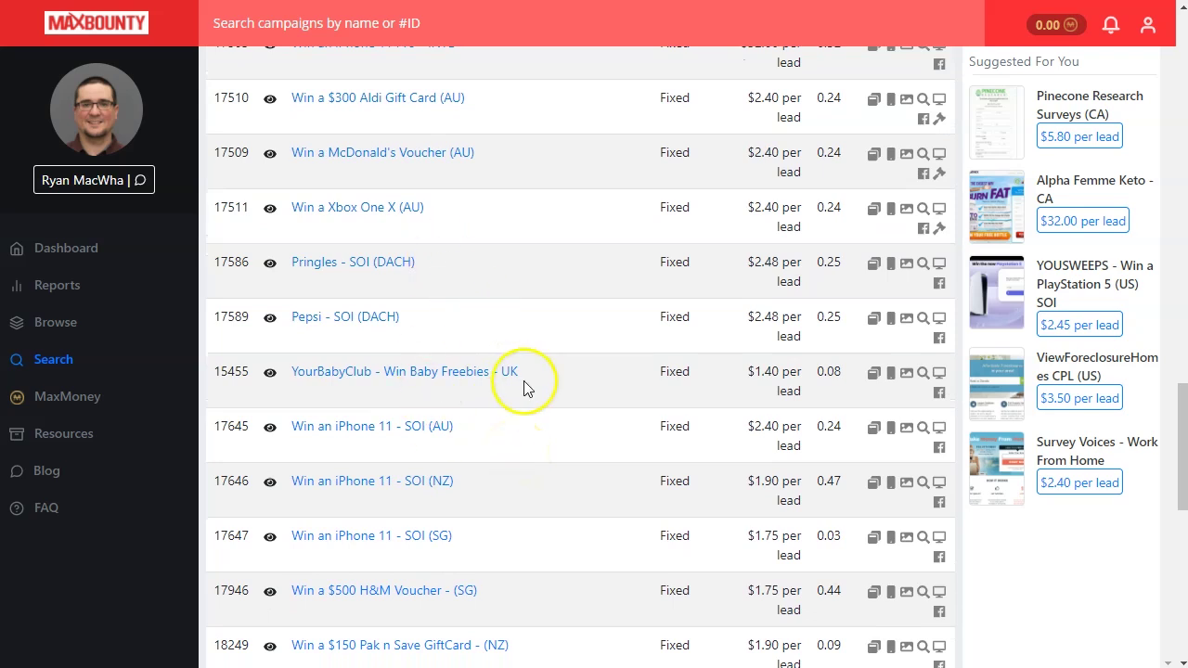
pyautogui.scroll(-2, 534, 436)
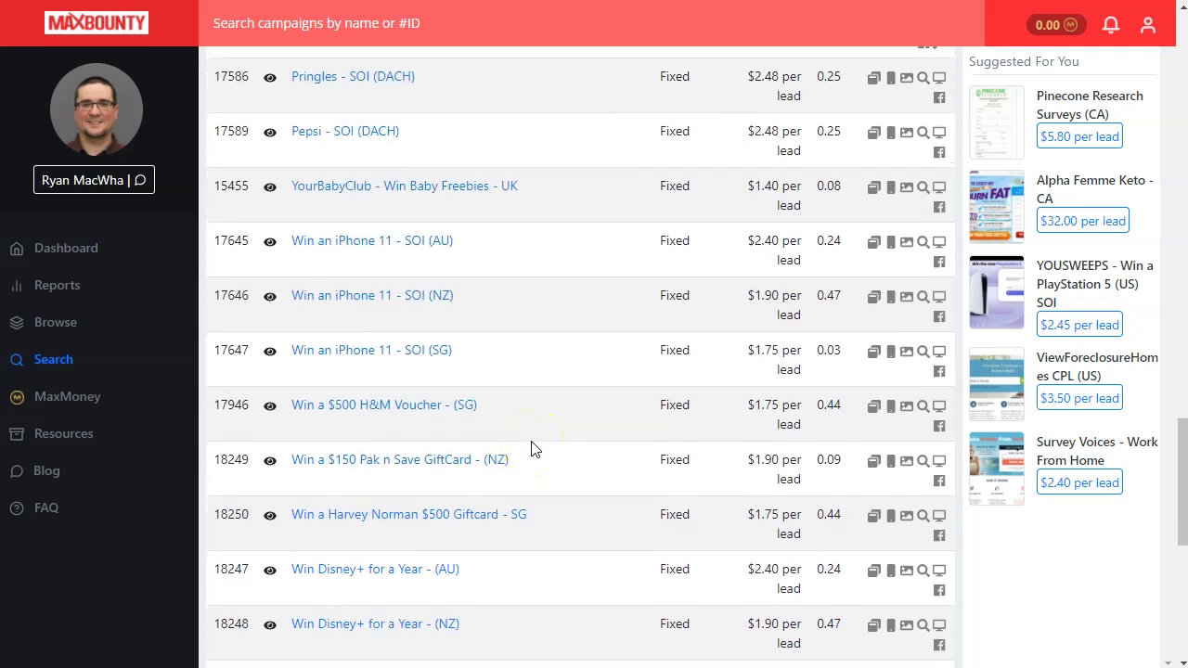
pyautogui.scroll(5, 478, 411)
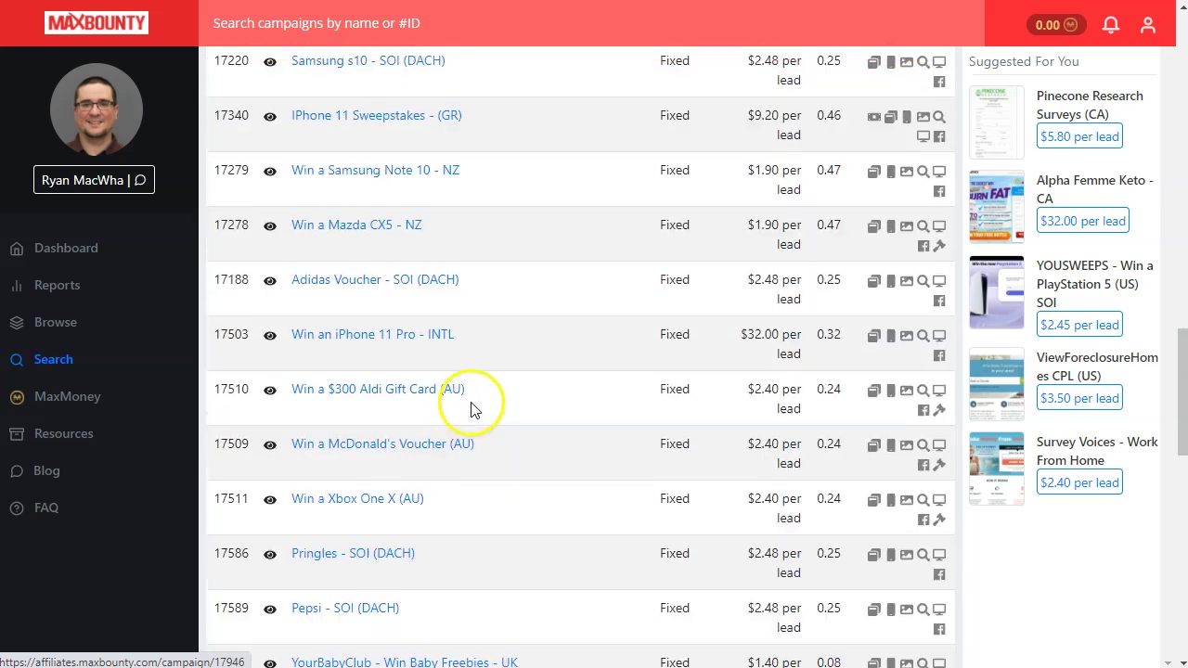
pyautogui.scroll(10, 482, 390)
pyautogui.scroll(5, 490, 364)
# - Switch geography to Singapore and apply, listing nine approved Contests campaigns paying $1.75 per lead
pyautogui.click(403, 199)
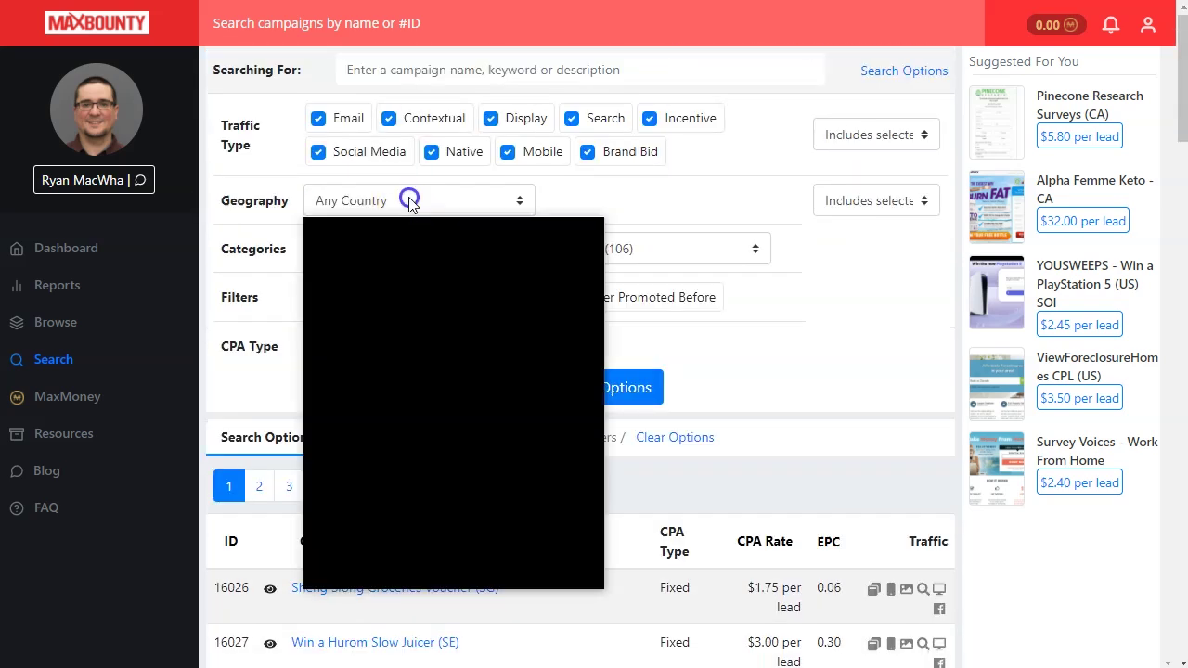
pyautogui.scroll(-2, 417, 392)
pyautogui.scroll(-15, 376, 518)
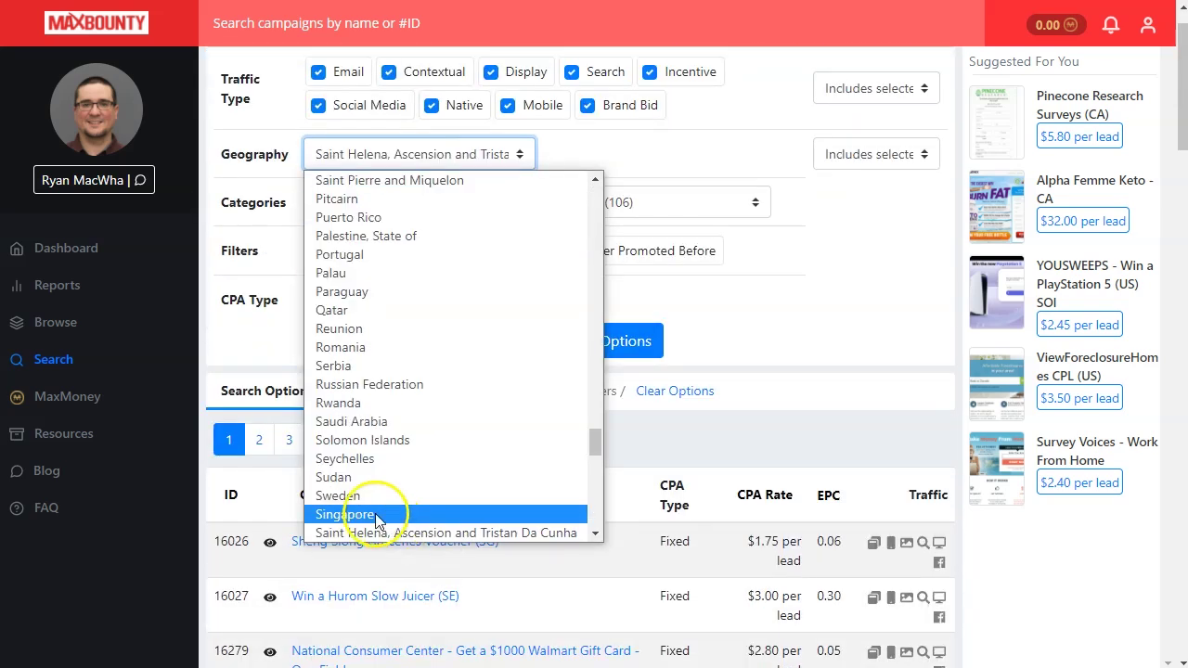
pyautogui.click(376, 516)
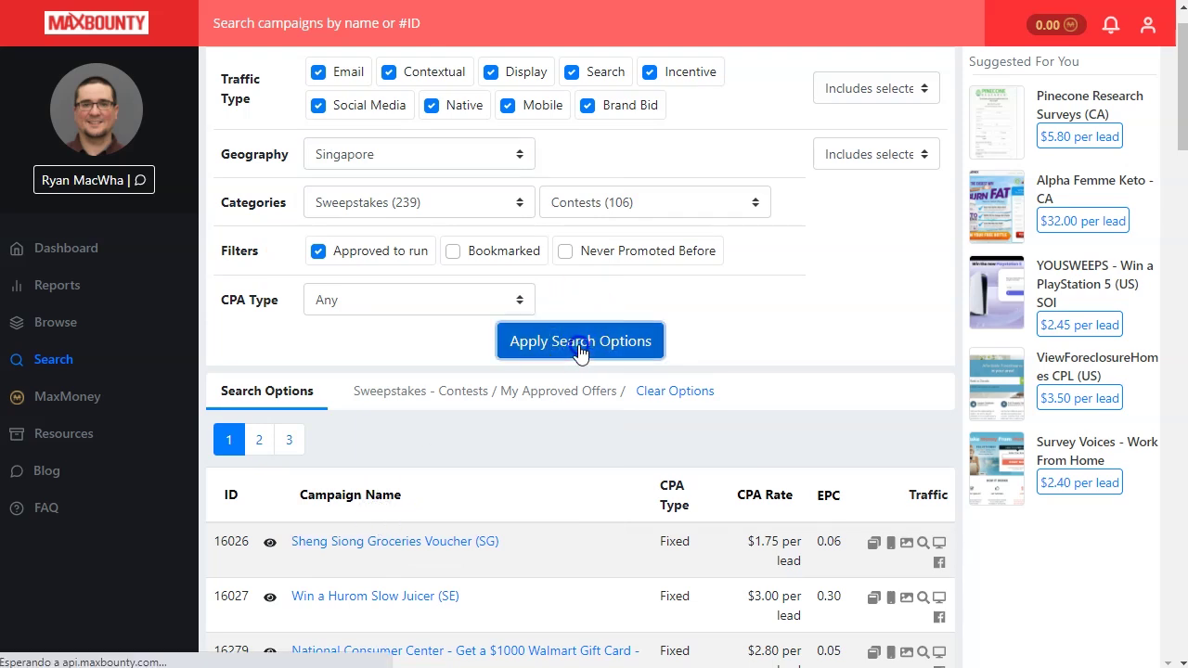
pyautogui.click(585, 345)
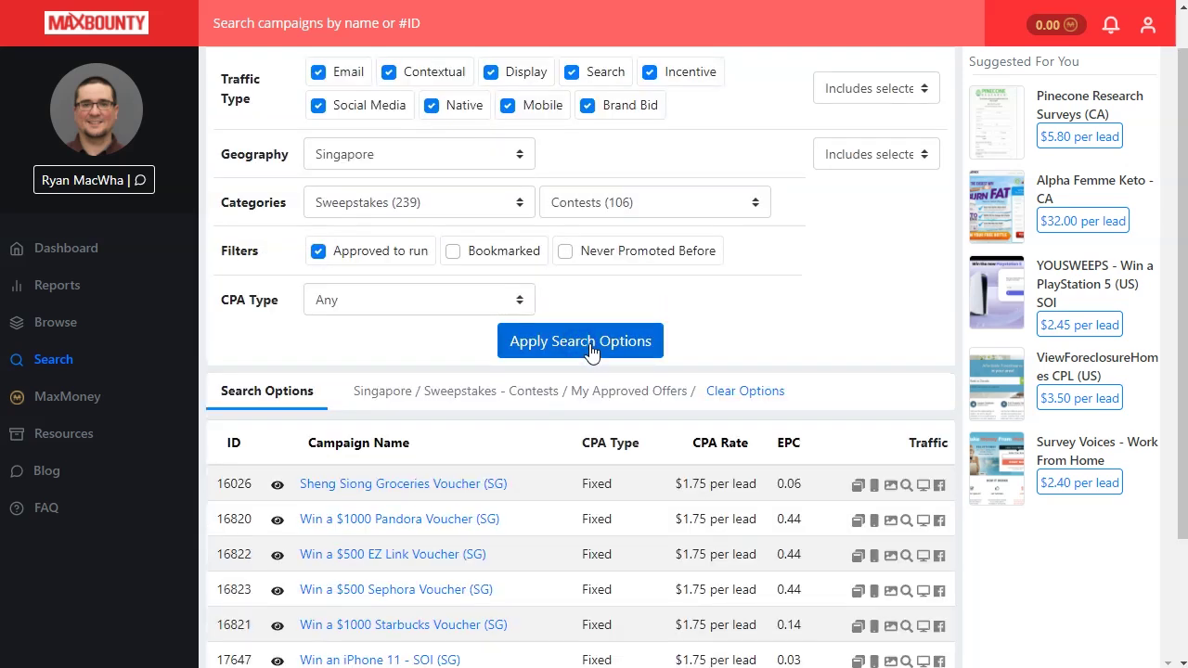
pyautogui.scroll(-2, 557, 362)
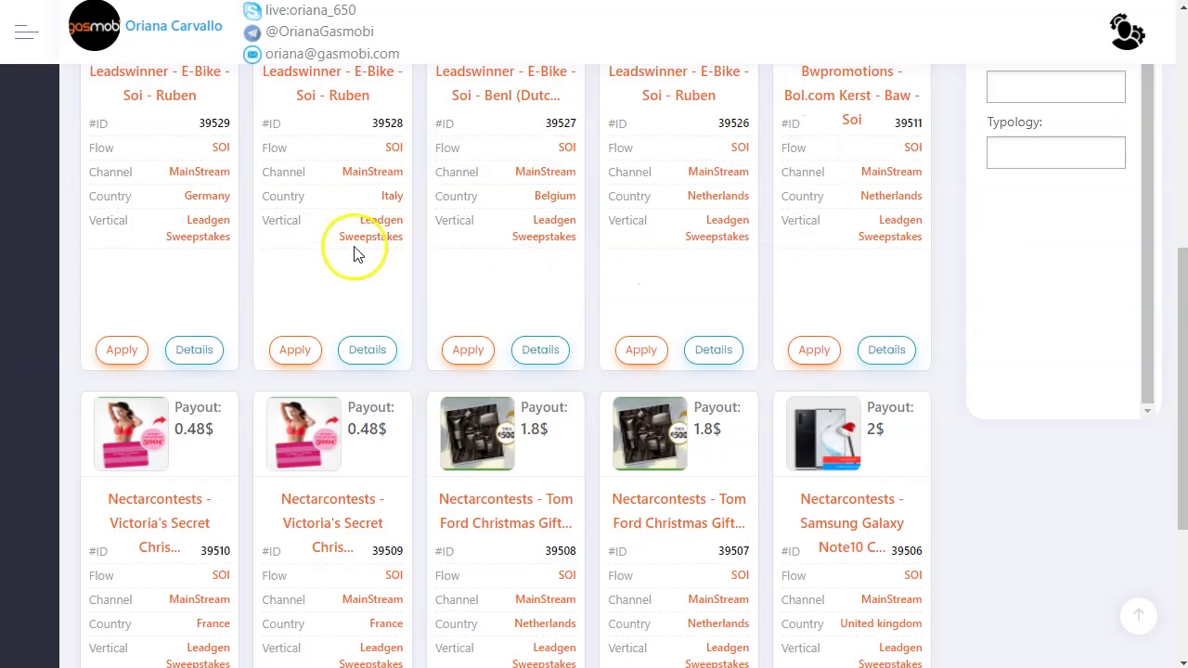
# - Scroll through Gasmobi's Leadgen Sweepstakes offer cards, mostly Netherlands SOI campaigns paying $0.48–$3.15
pyautogui.scroll(1, 353, 251)
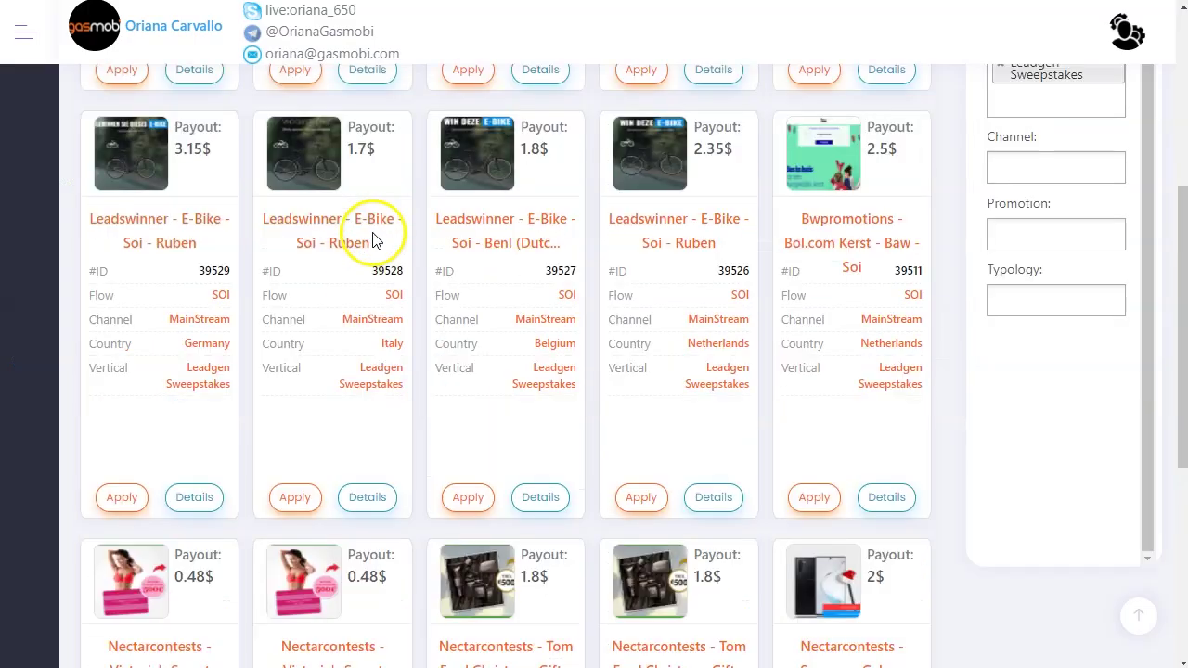
pyautogui.scroll(5, 372, 233)
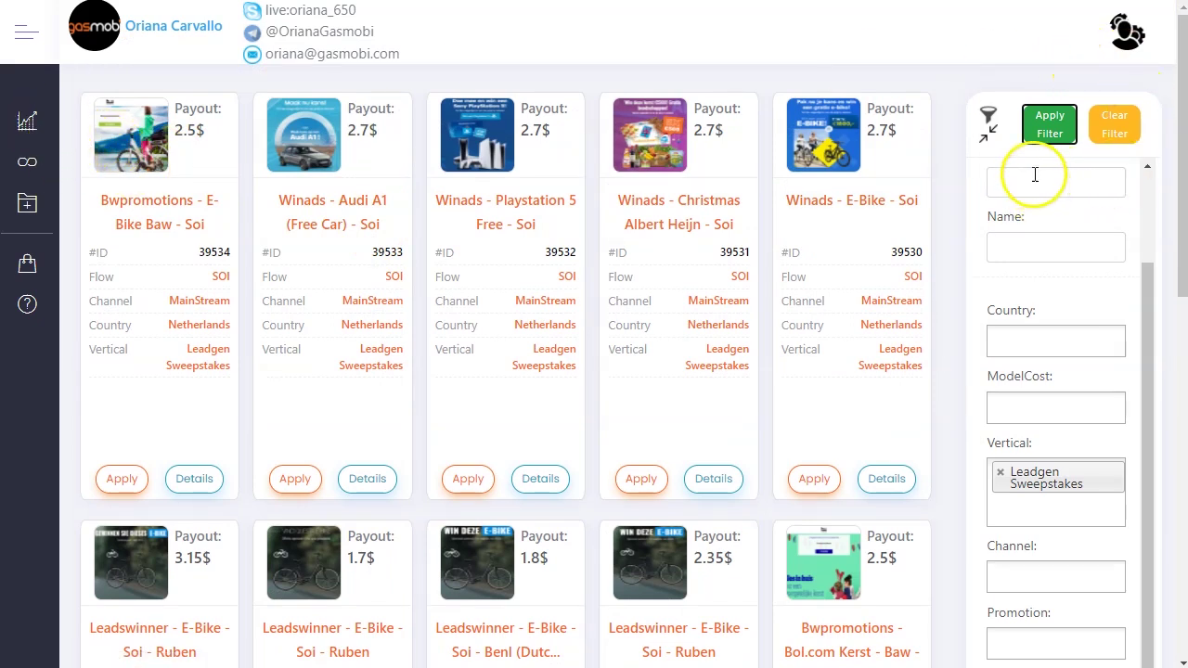
pyautogui.scroll(-1, 1068, 404)
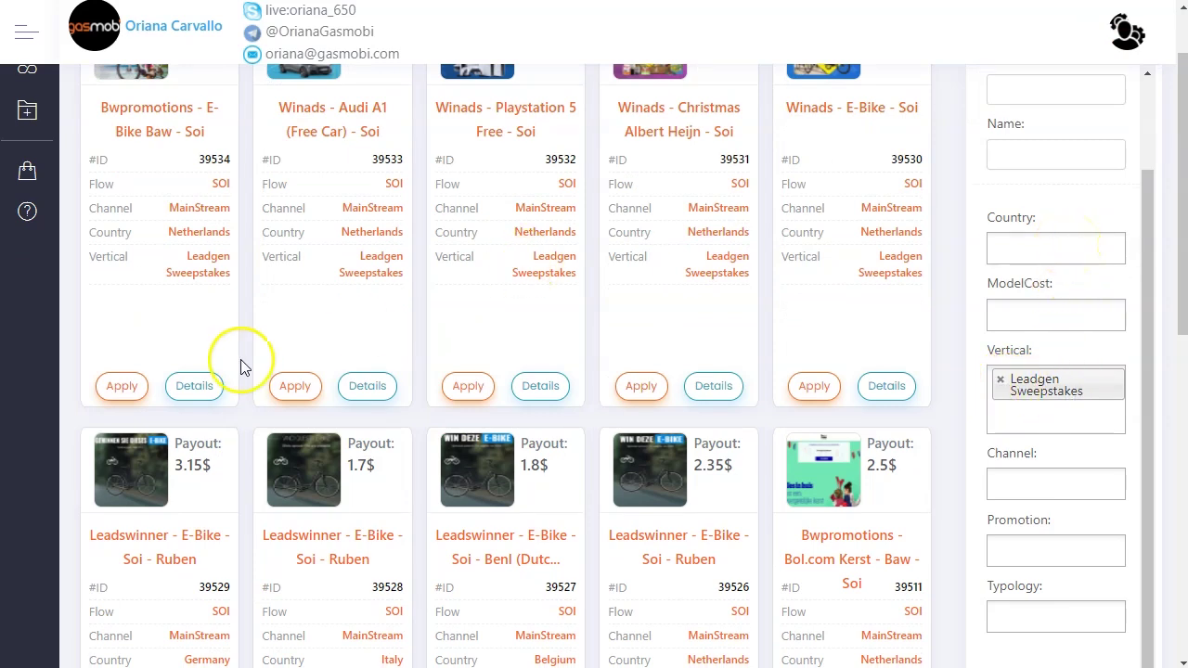
pyautogui.scroll(1, 239, 365)
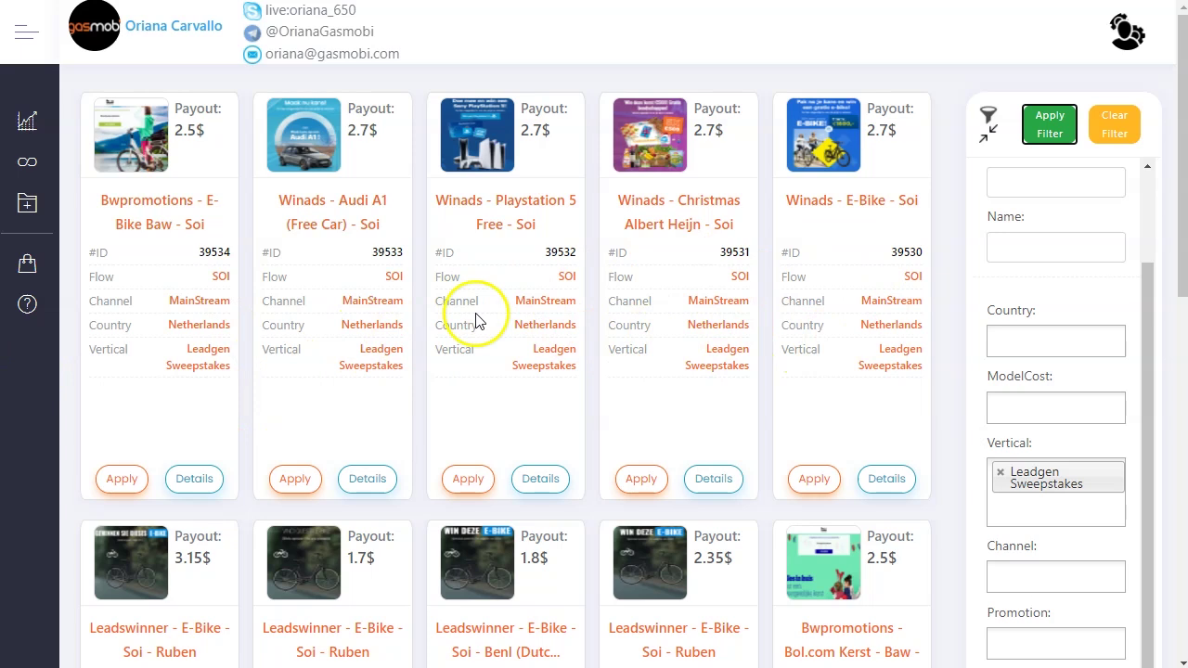
pyautogui.scroll(-4, 475, 320)
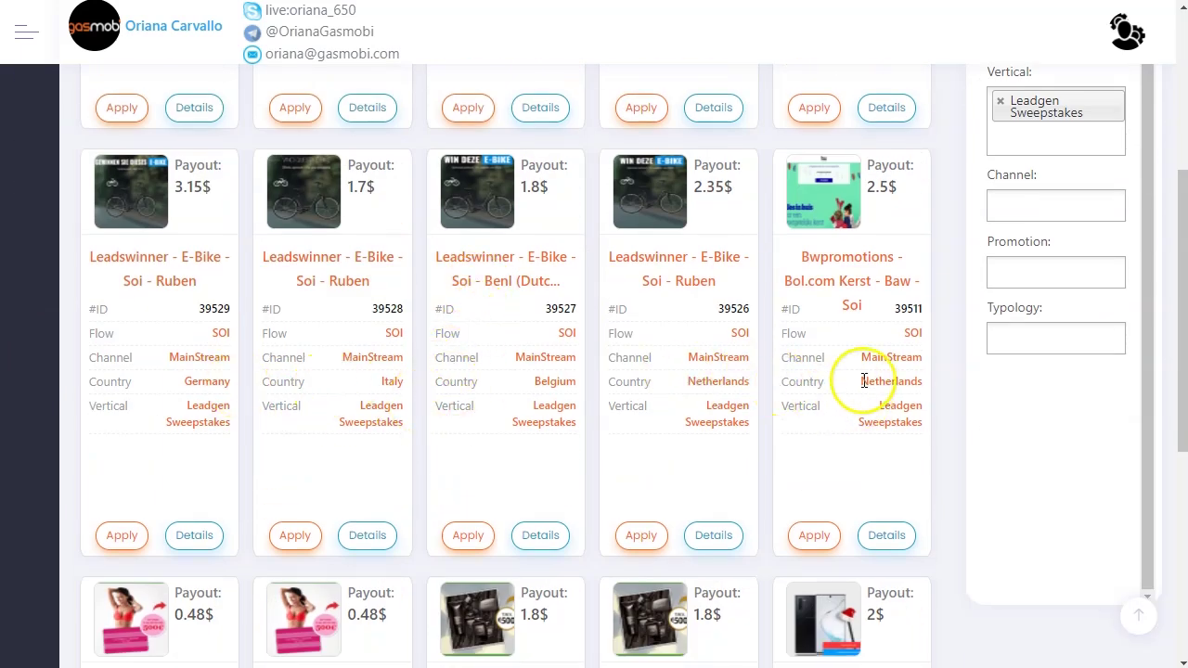
pyautogui.scroll(-4, 615, 397)
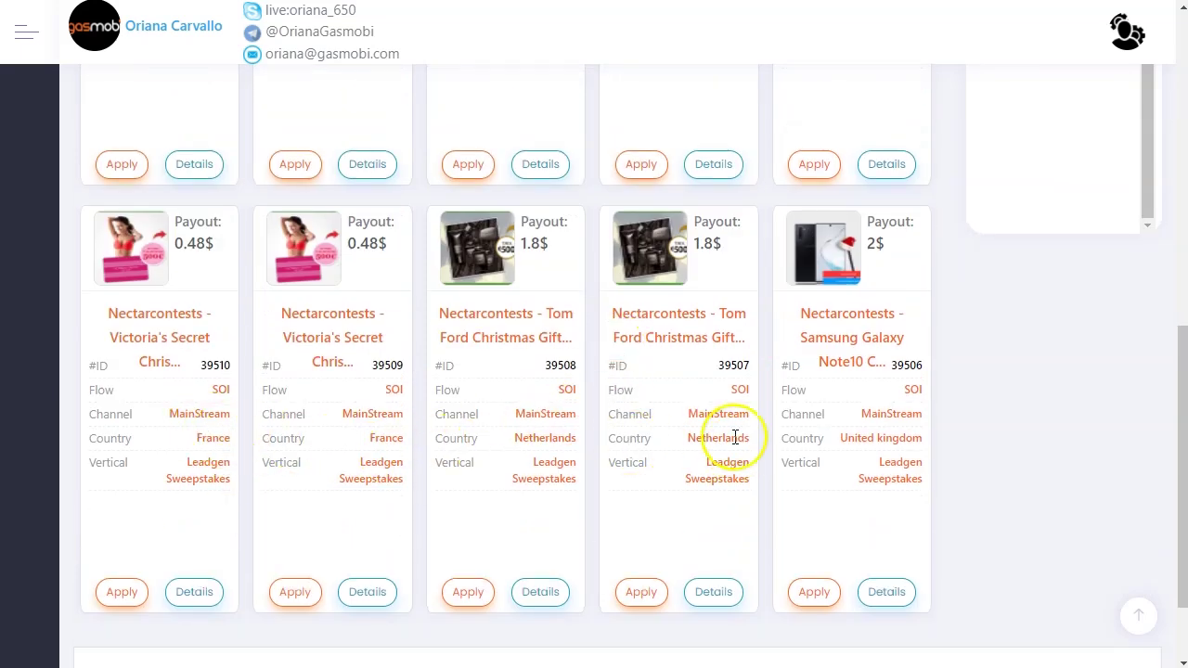
pyautogui.scroll(-2, 564, 456)
pyautogui.scroll(5, 872, 379)
pyautogui.scroll(4, 873, 379)
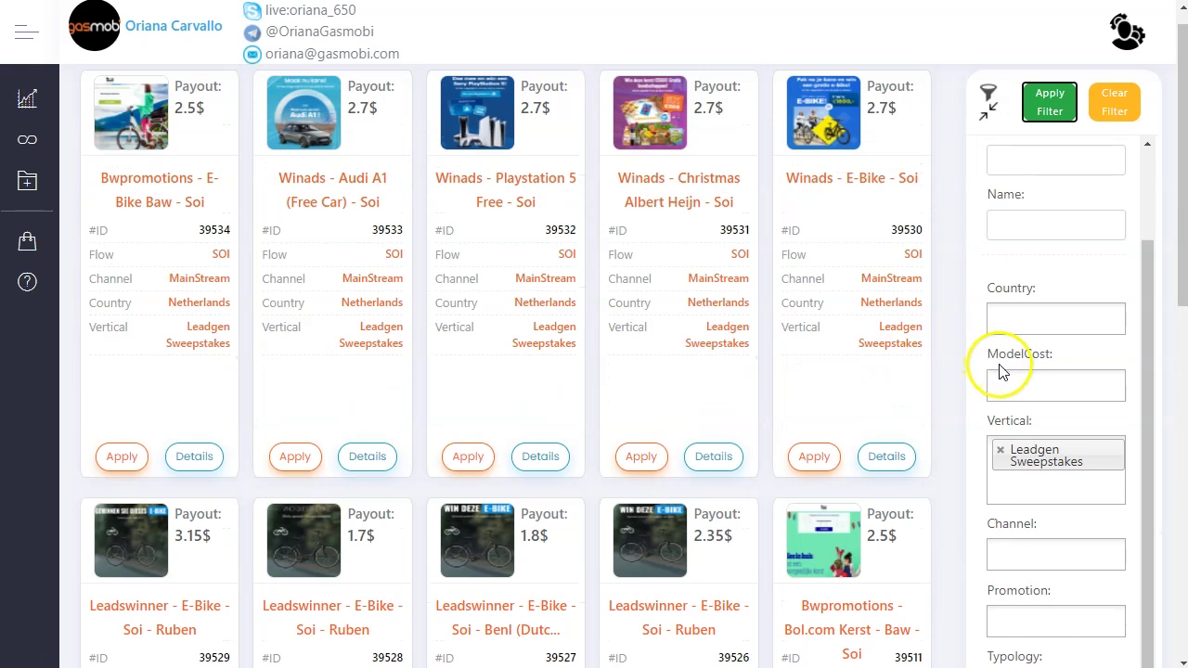
# - Filter the offers by country Netherlands antilles
pyautogui.click(1044, 324)
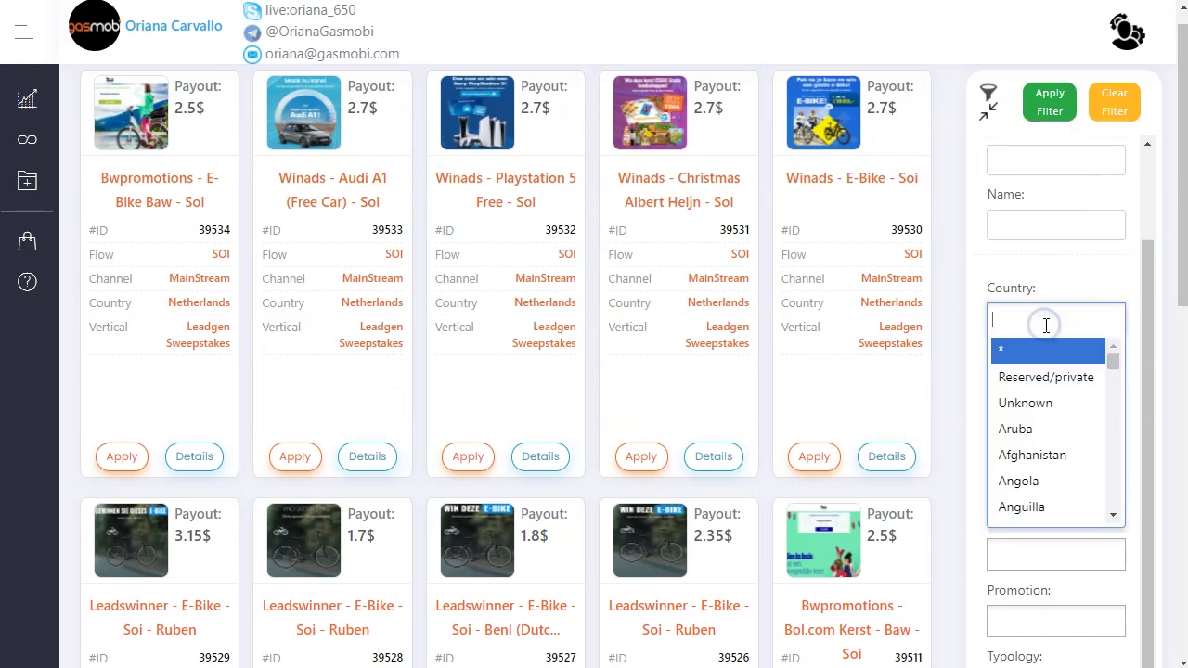
pyautogui.write('ne')
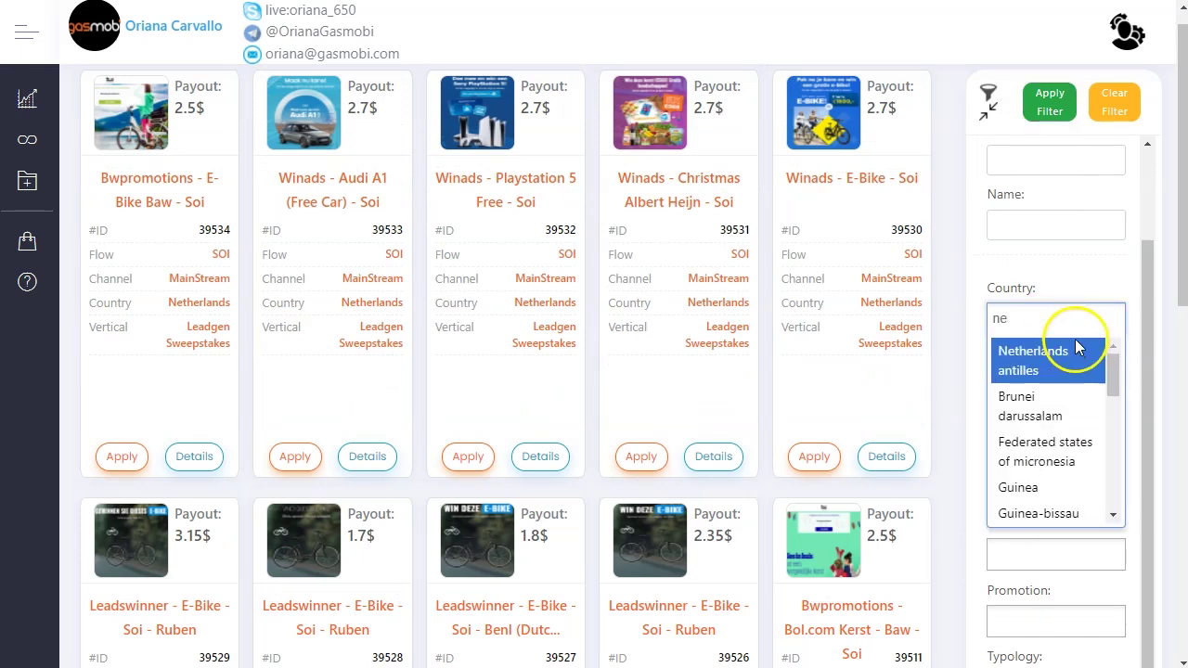
pyautogui.click(1065, 351)
pyautogui.click(1047, 104)
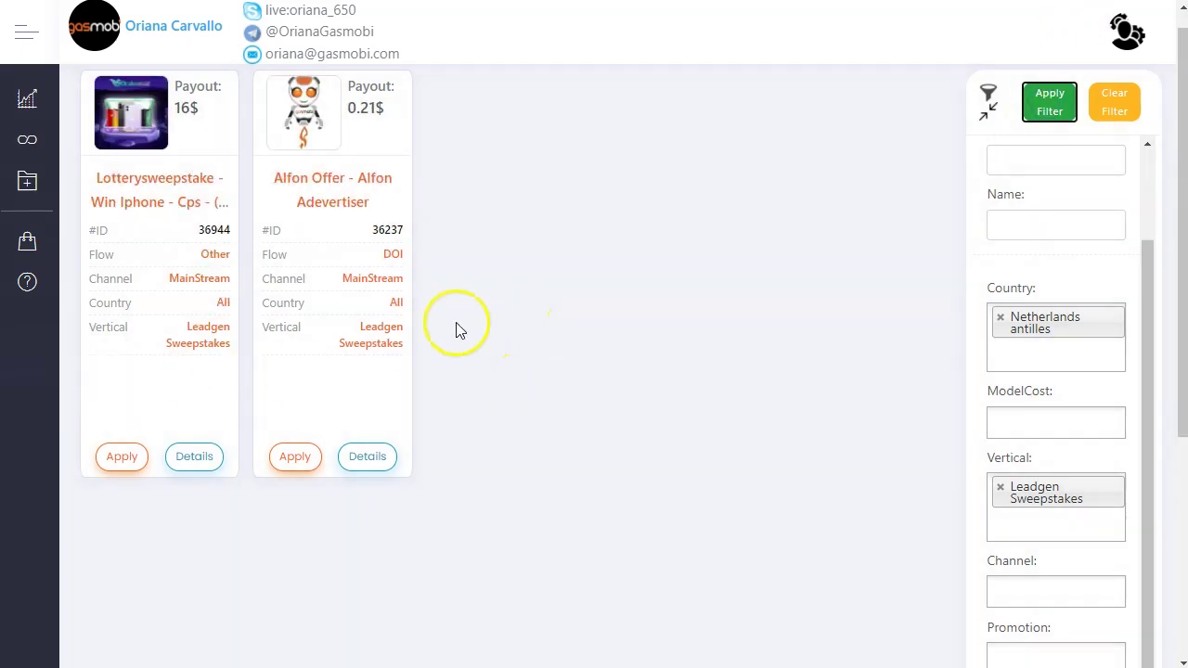
pyautogui.scroll(1, 436, 344)
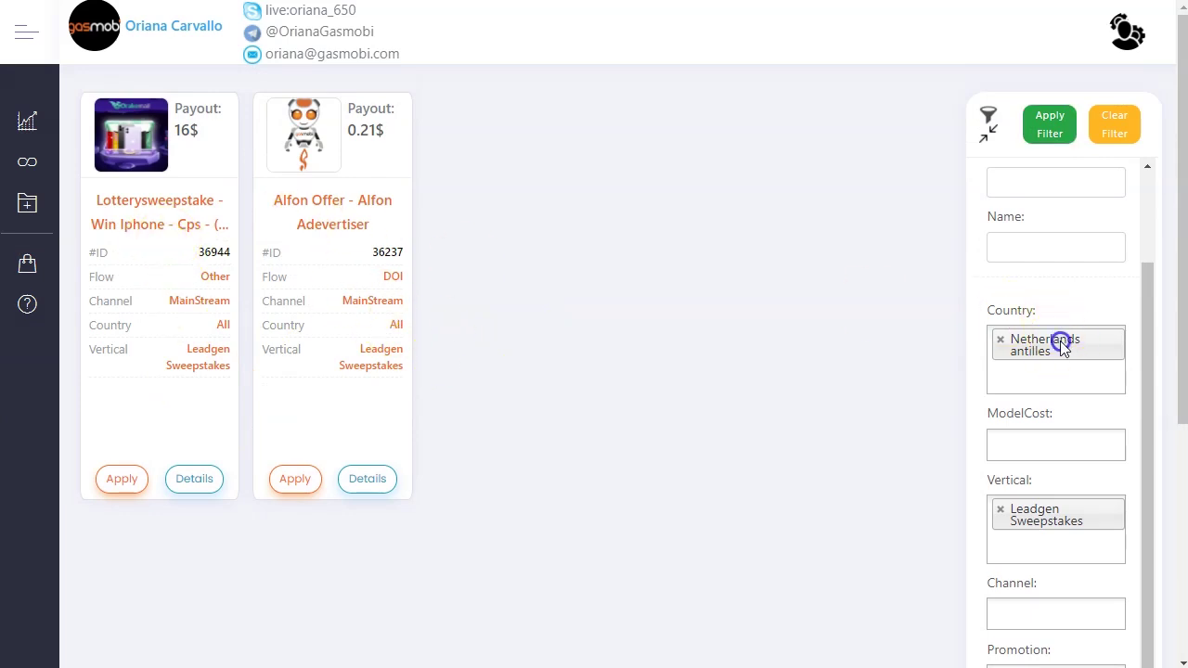
# - Replace Netherlands antilles with Netherlands and reapply, yielding 367 matching offers
pyautogui.click(1001, 339)
pyautogui.click(1029, 355)
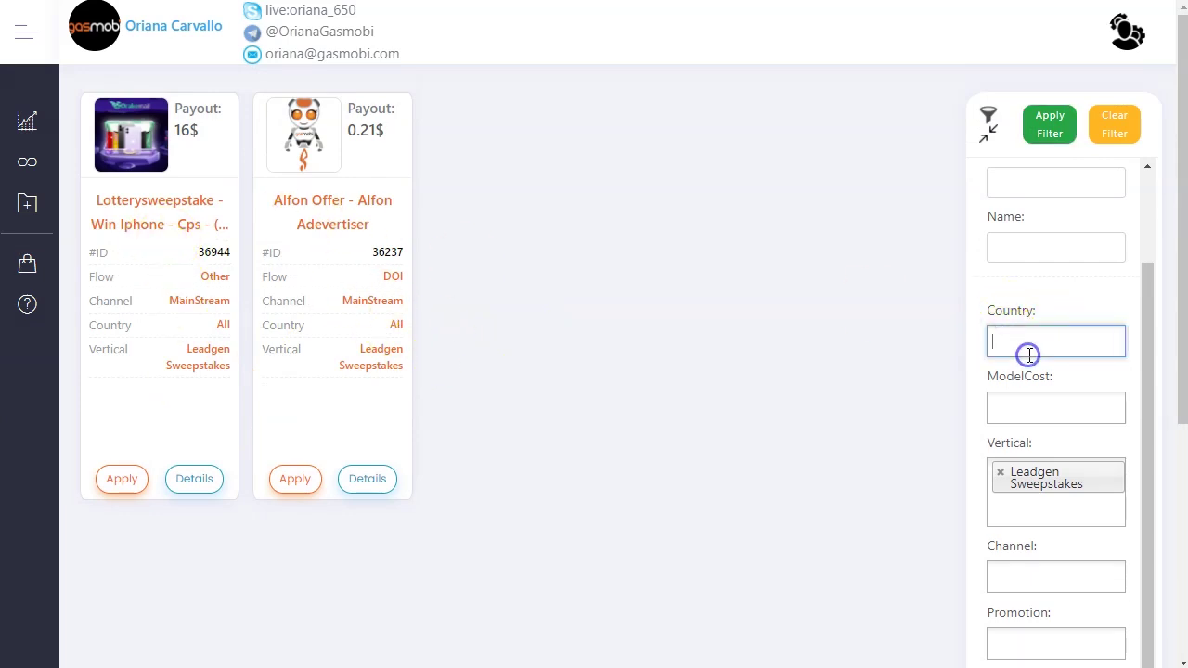
pyautogui.write('ne')
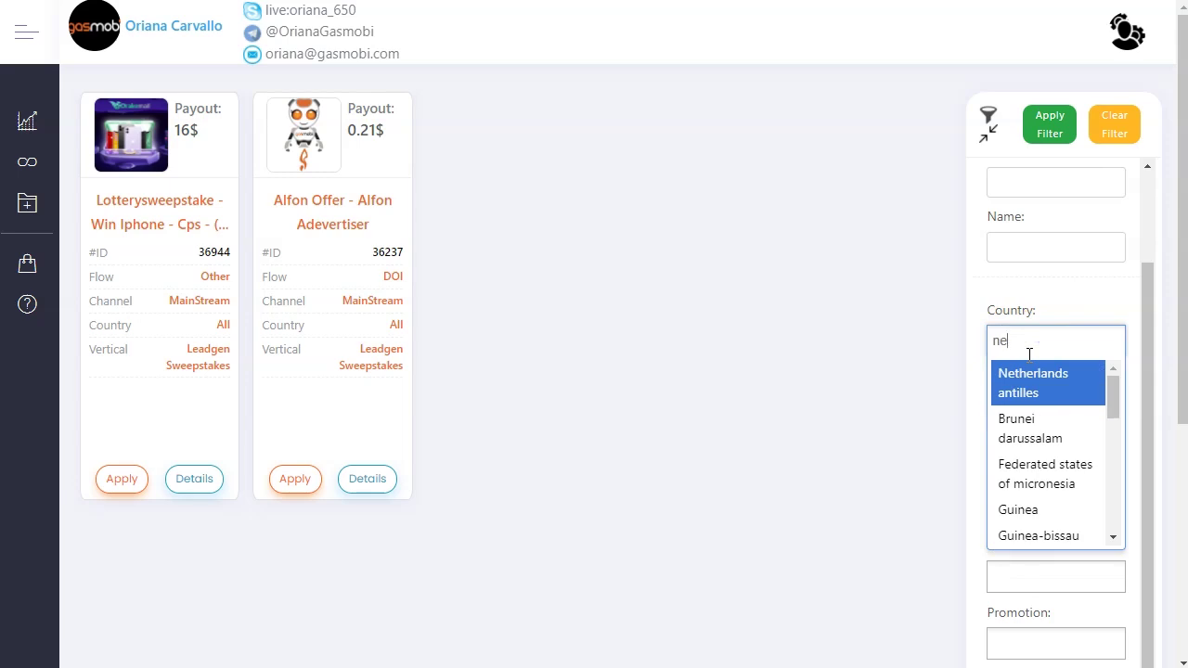
pyautogui.scroll(-3, 1052, 451)
pyautogui.scroll(-2, 1051, 451)
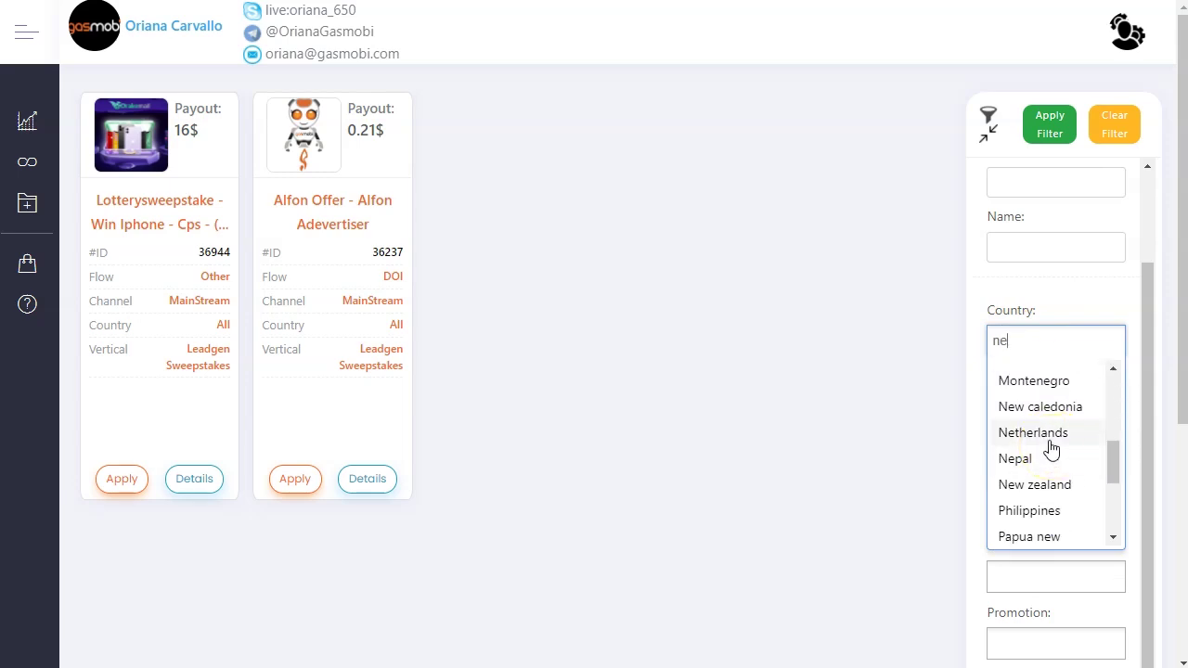
pyautogui.click(1050, 438)
pyautogui.click(1050, 124)
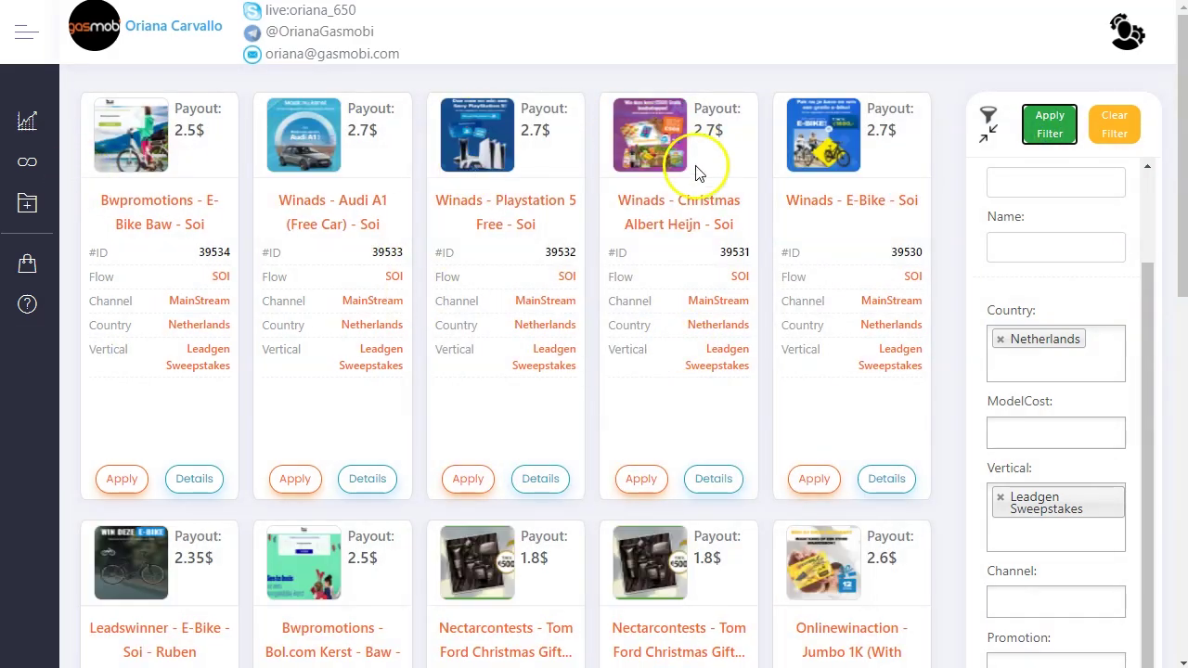
pyautogui.scroll(-3, 411, 353)
pyautogui.scroll(-3, 350, 392)
pyautogui.scroll(-3, 351, 392)
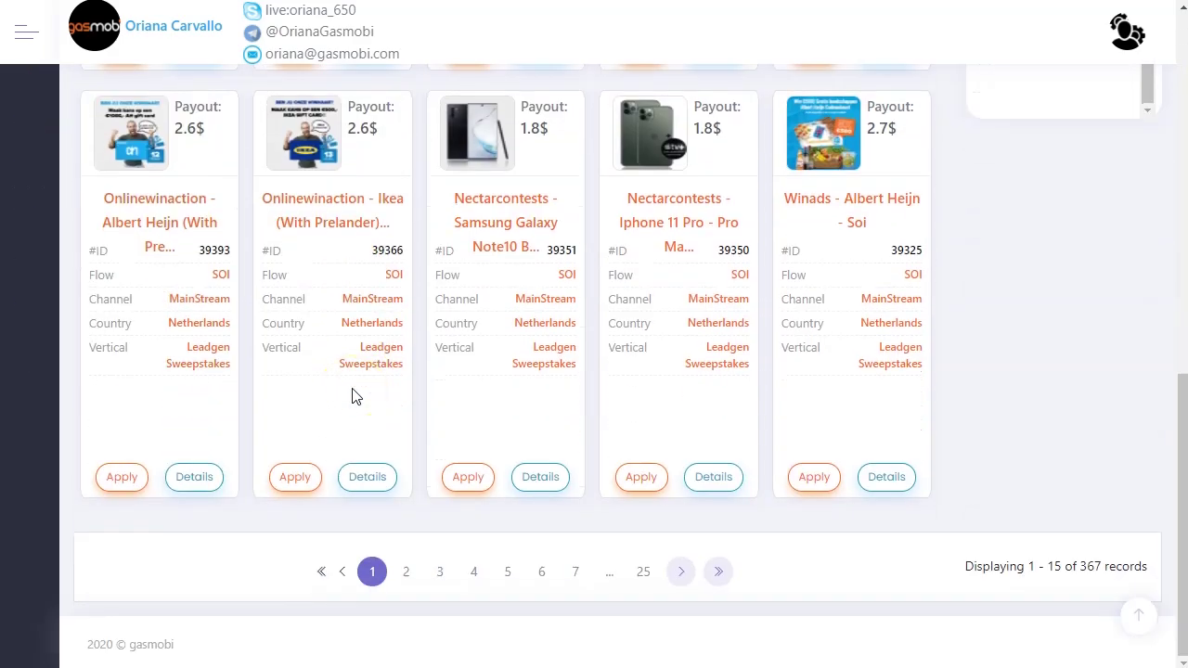
pyautogui.scroll(3, 350, 392)
pyautogui.scroll(3, 350, 392)
pyautogui.scroll(1, 441, 314)
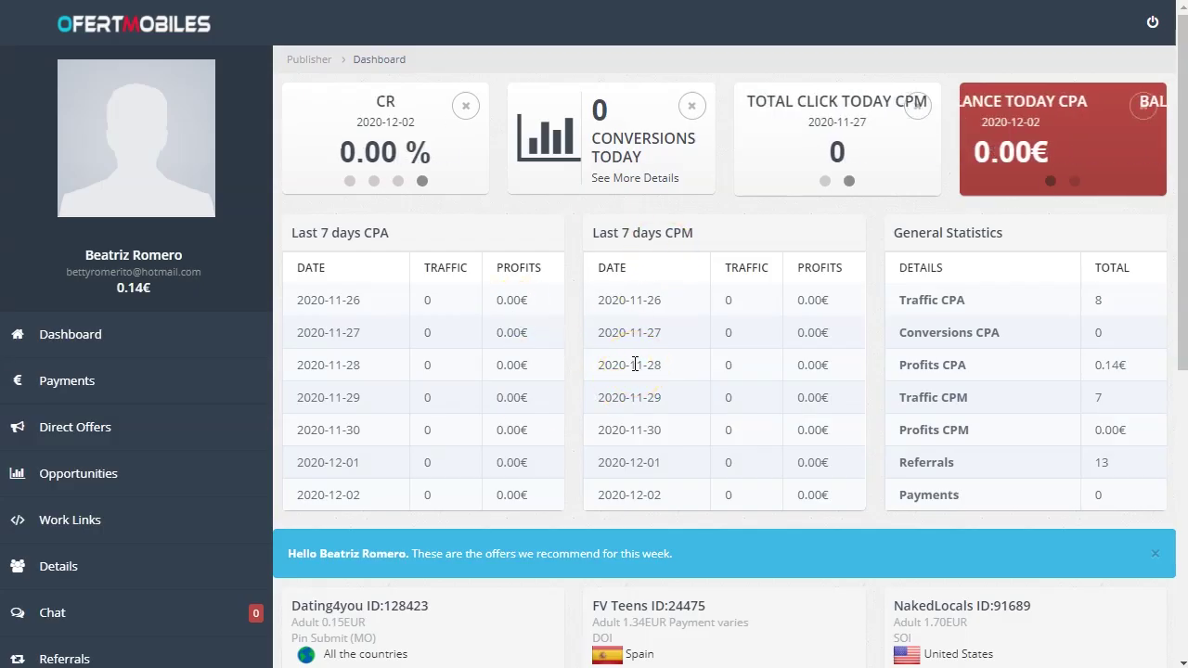
# - Scroll through the Ofertmobiles dashboard's last-7-days stats and weekly recommended offers
pyautogui.scroll(-2, 388, 450)
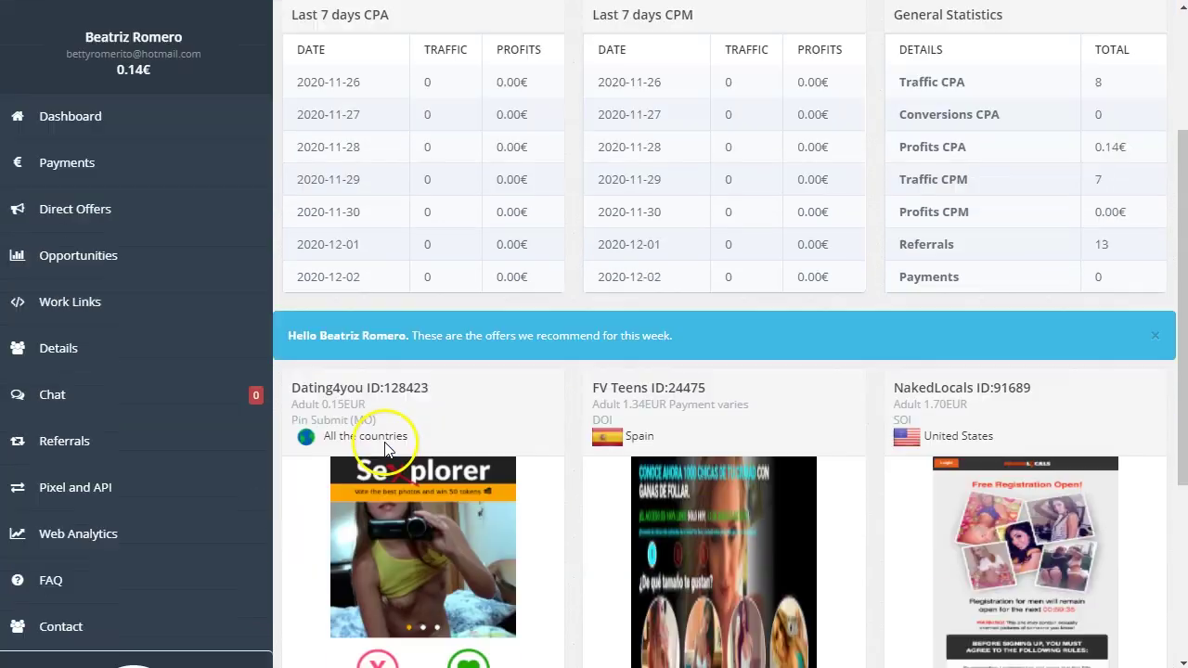
pyautogui.scroll(-1, 388, 449)
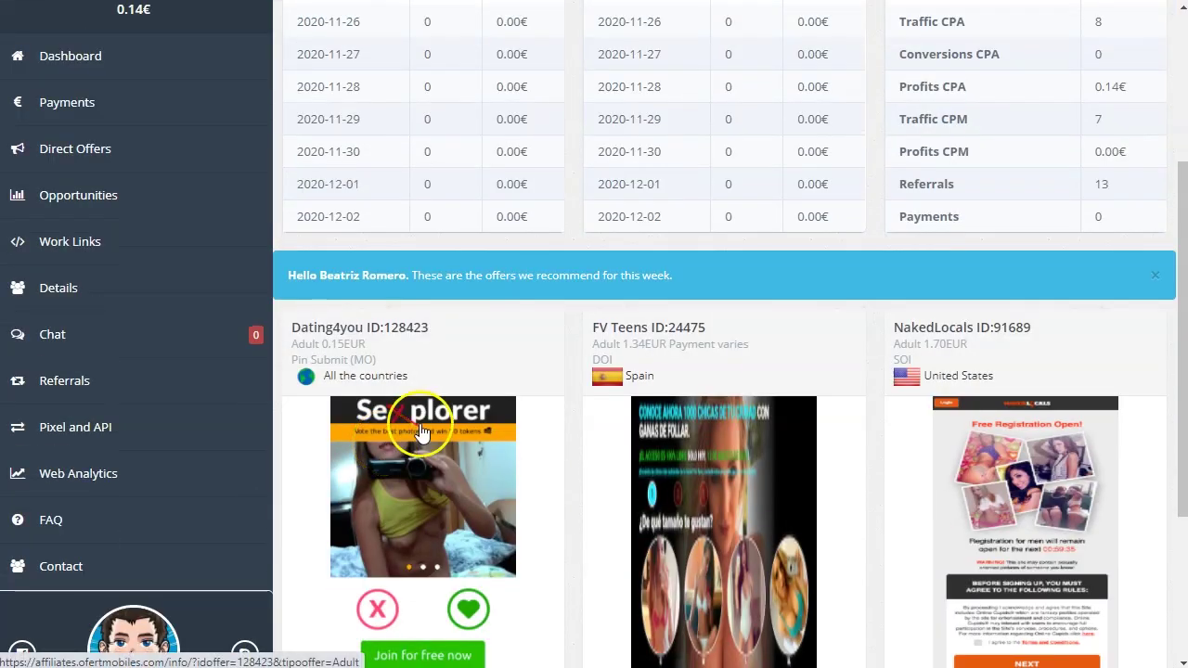
pyautogui.scroll(3, 423, 432)
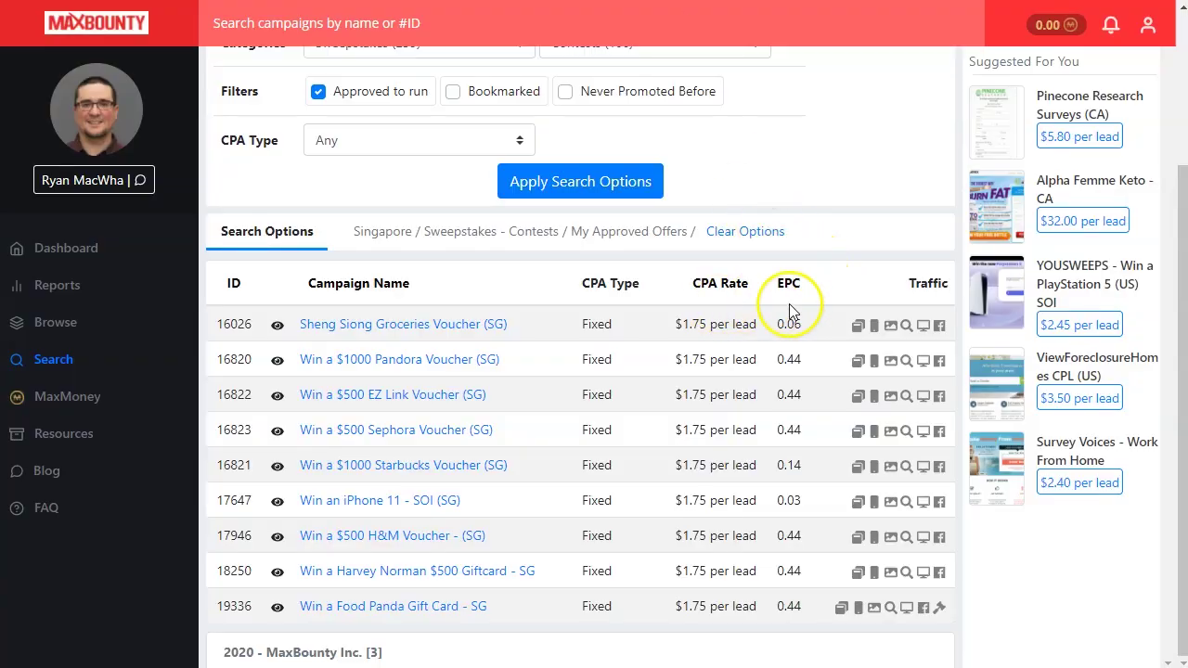
# - Scroll back up through the MaxBounty Singapore sweepstakes campaign results
pyautogui.scroll(2, 465, 316)
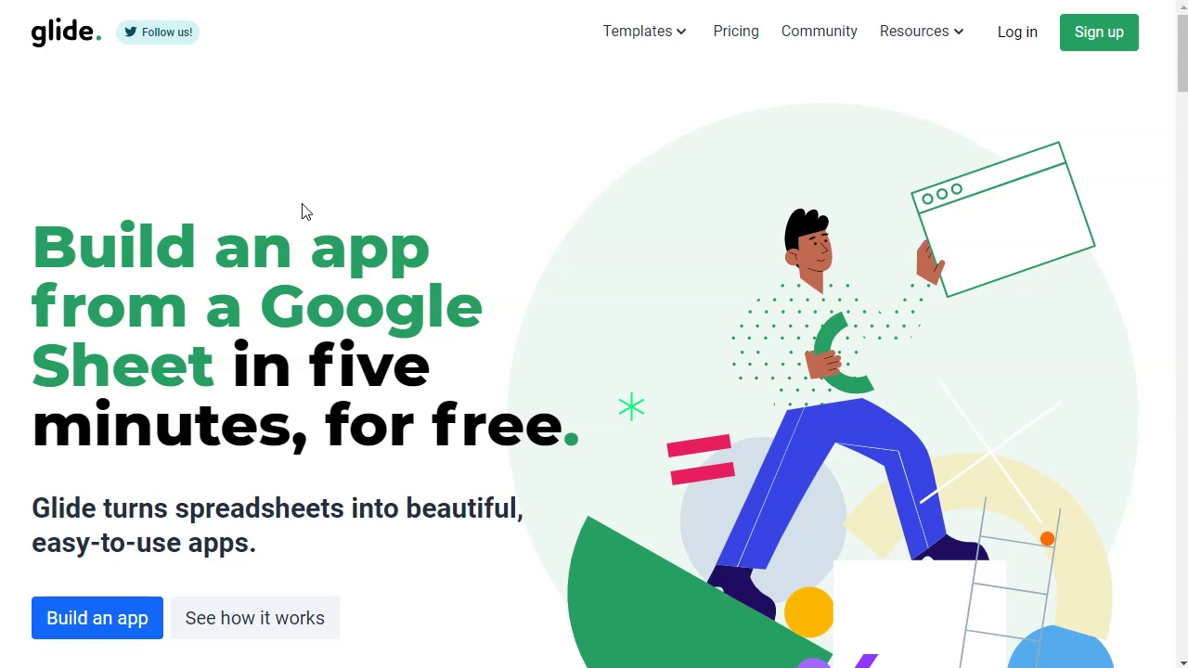
# - Open All Templates from the Templates menu in Glide's top navigation
pyautogui.click(317, 222)
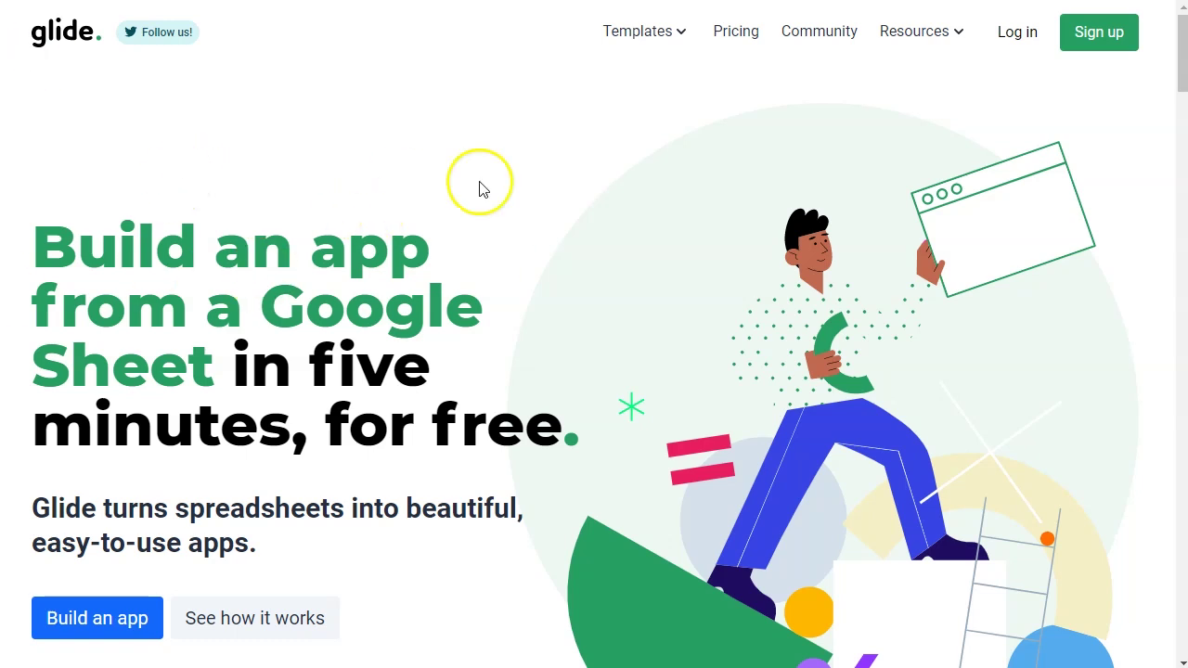
pyautogui.click(676, 42)
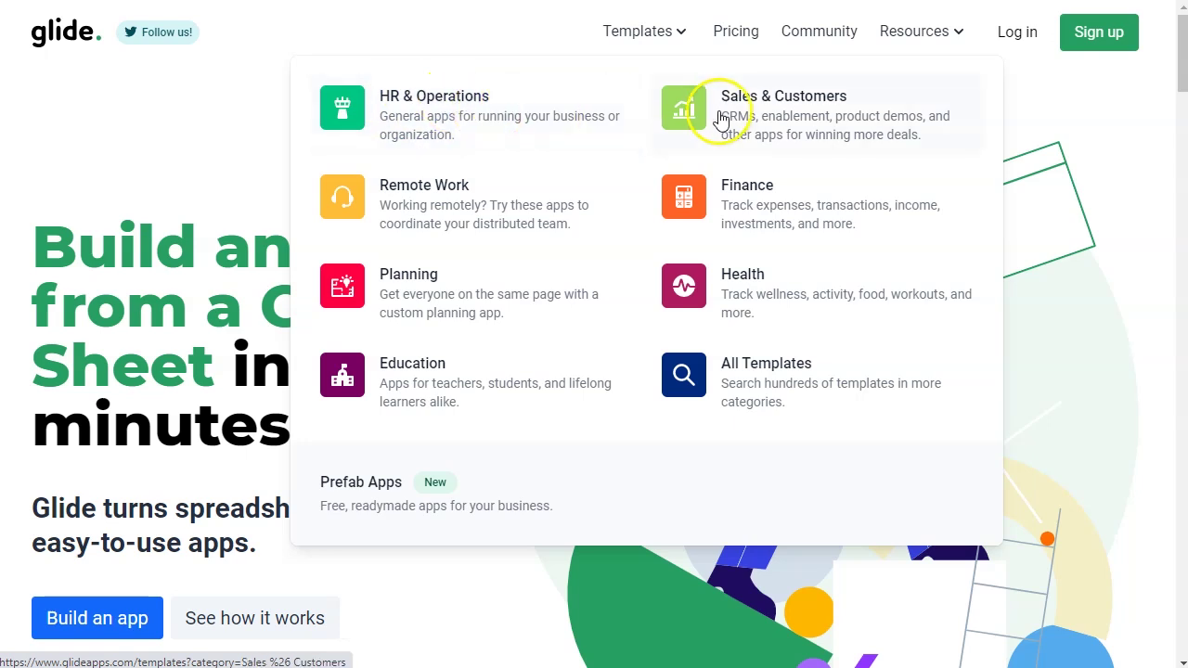
pyautogui.moveTo(670, 37)
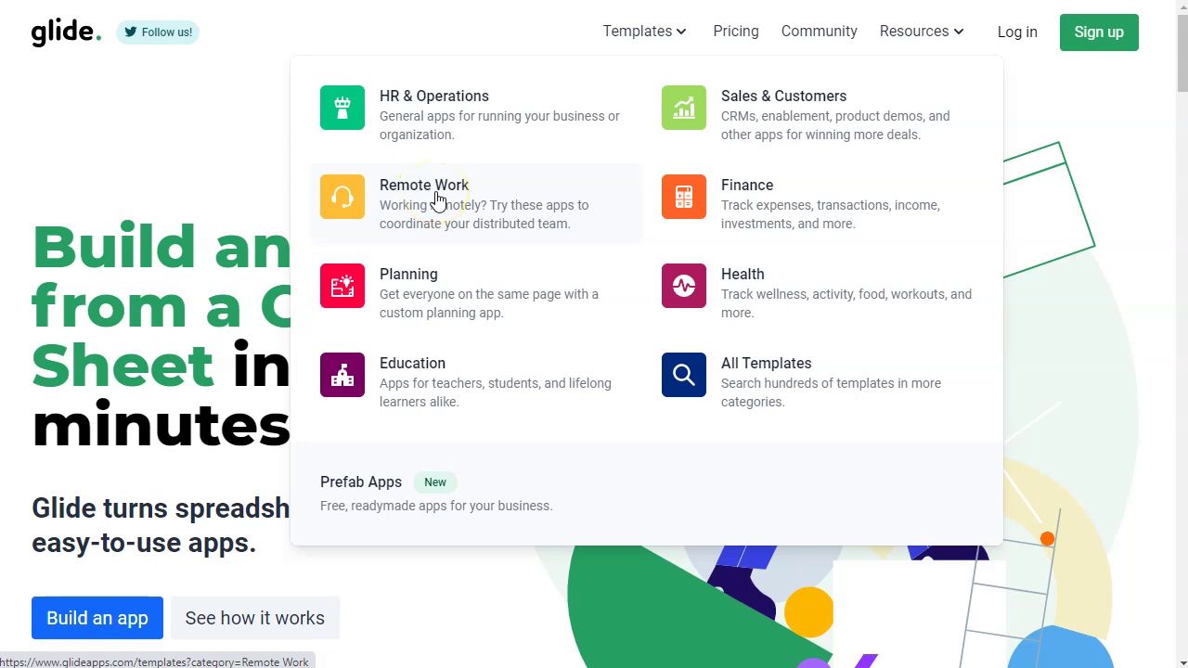
pyautogui.click(754, 383)
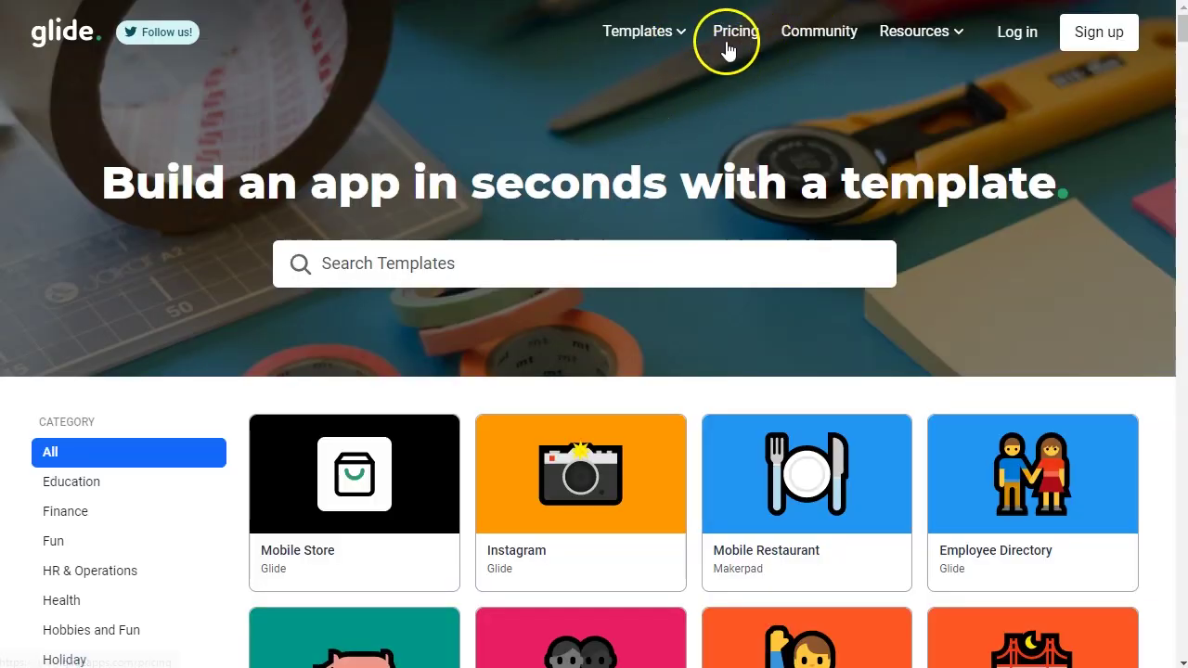
# - Filter the template gallery to Finance and scroll through those templates
pyautogui.scroll(-3, 182, 380)
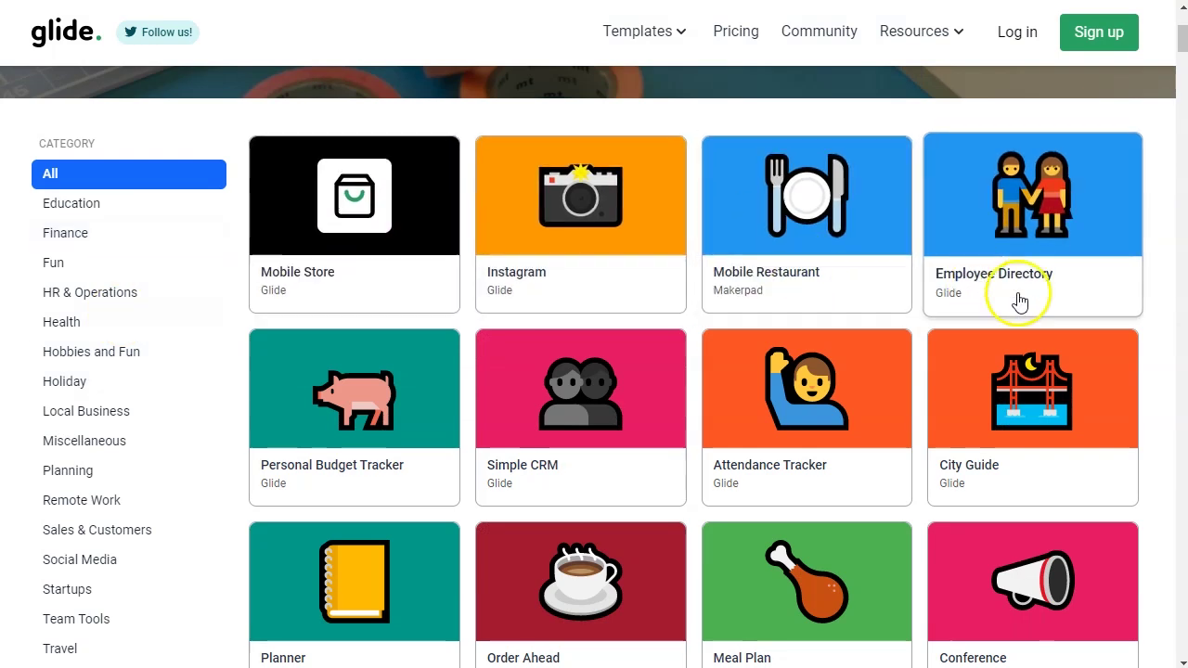
pyautogui.scroll(-1, 405, 294)
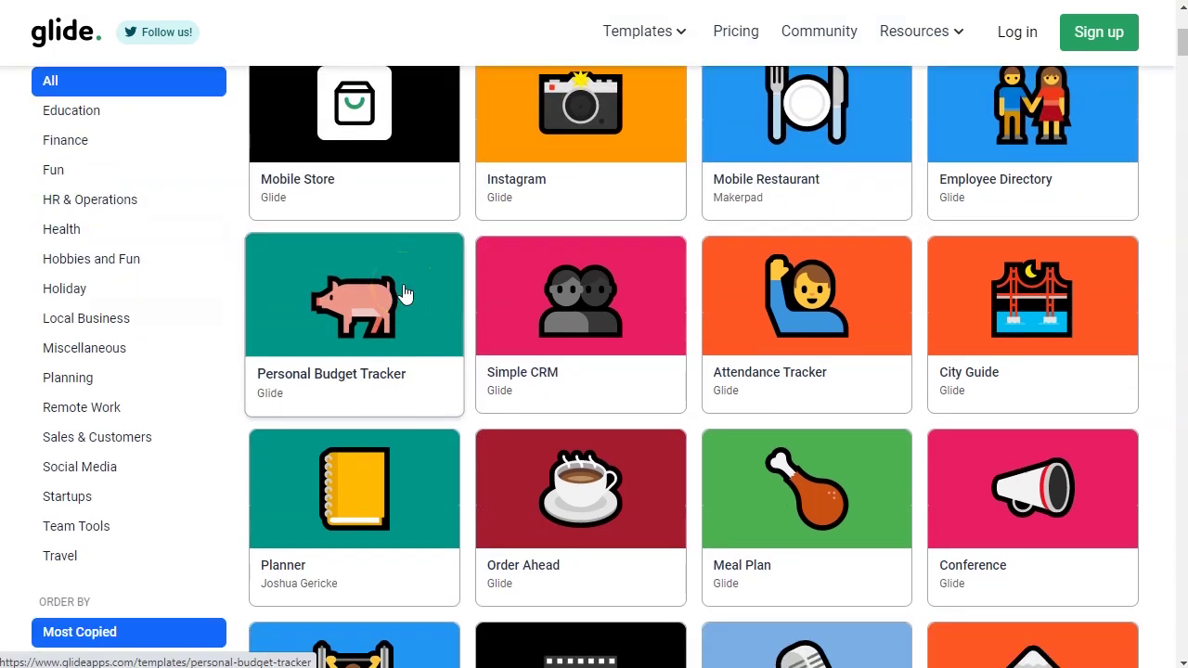
pyautogui.scroll(1, 404, 293)
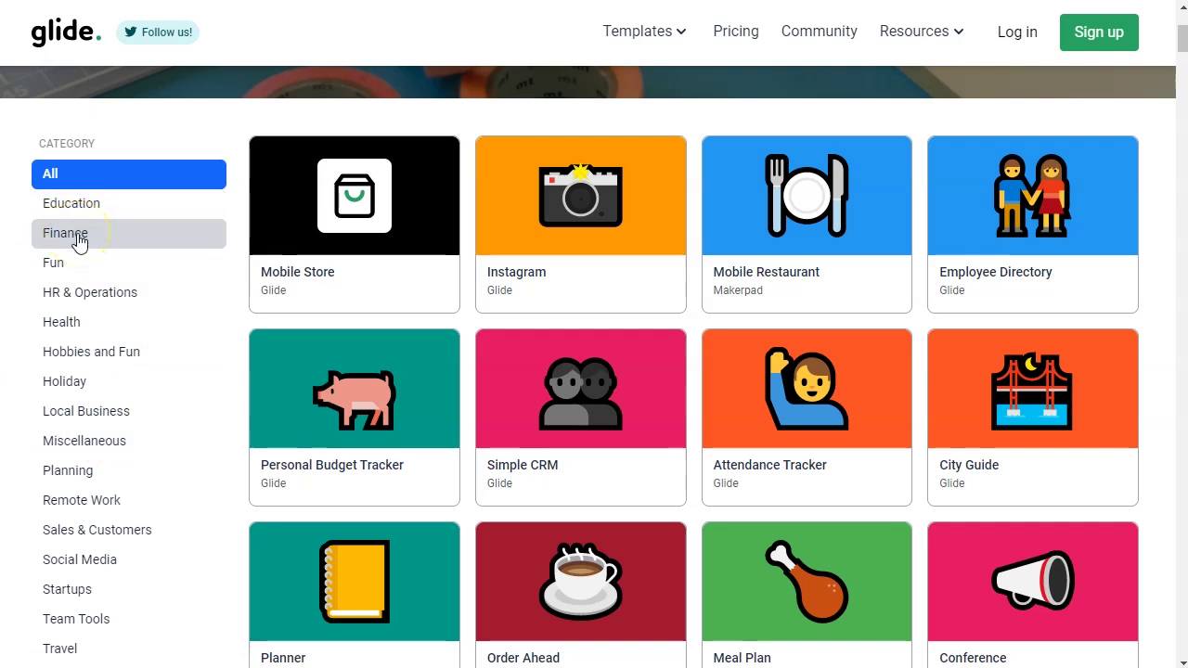
pyautogui.click(79, 241)
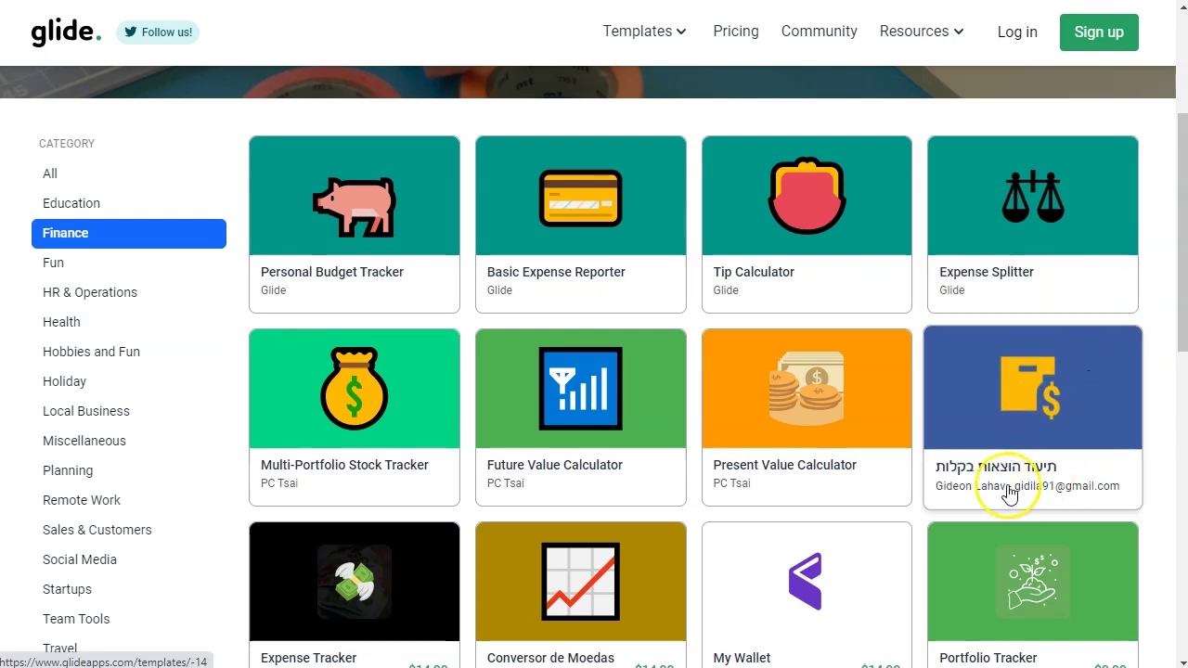
pyautogui.scroll(-2, 984, 445)
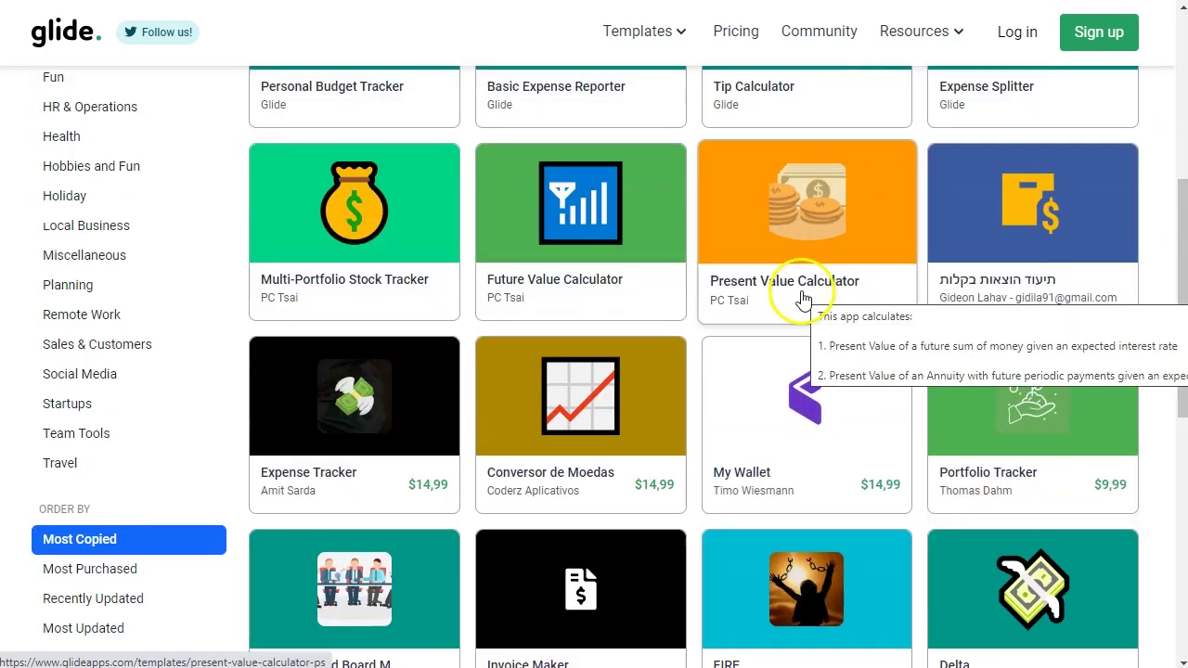
pyautogui.scroll(-3, 360, 306)
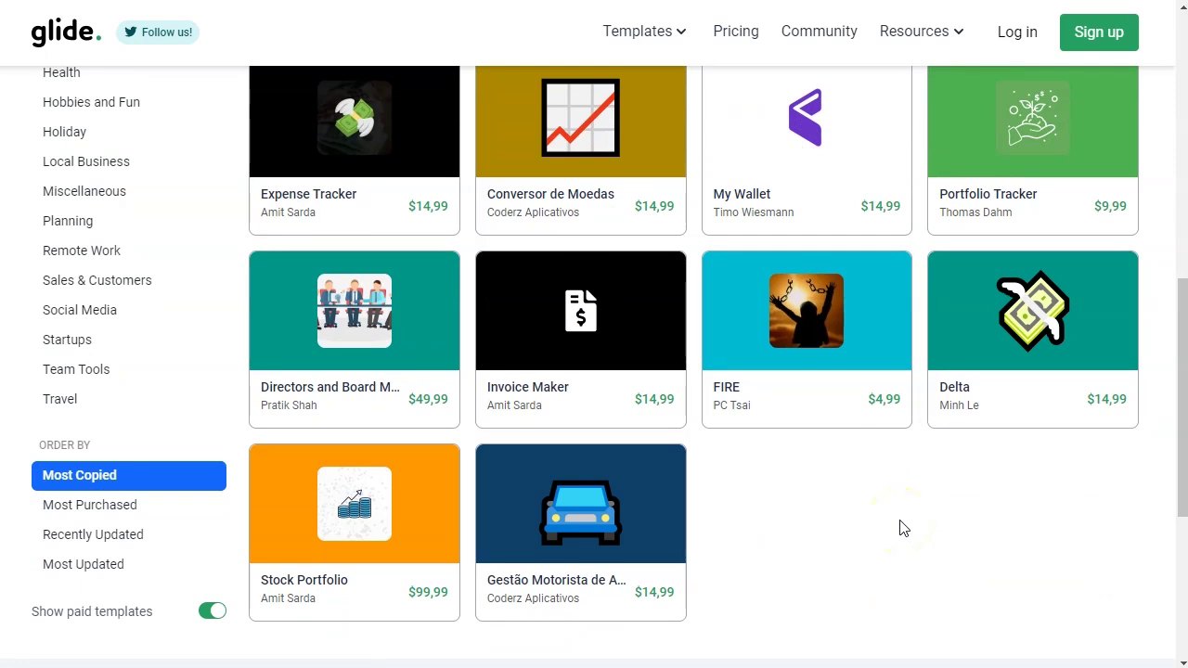
pyautogui.scroll(5, 901, 529)
pyautogui.scroll(3, 901, 529)
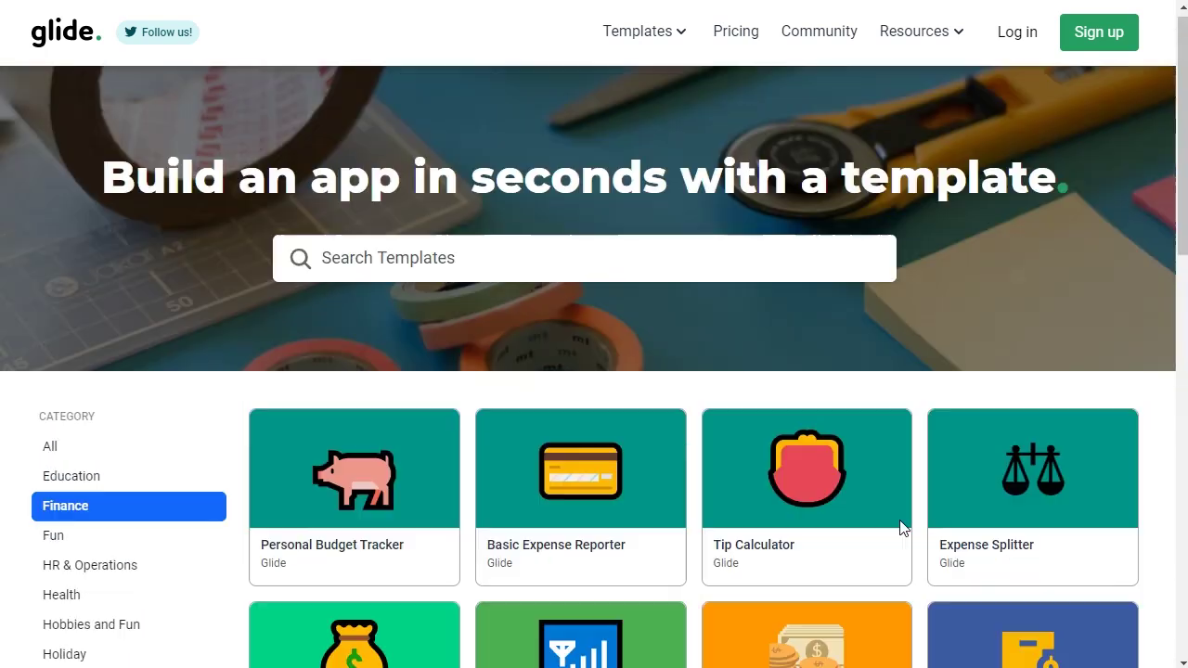
pyautogui.scroll(-2, 403, 308)
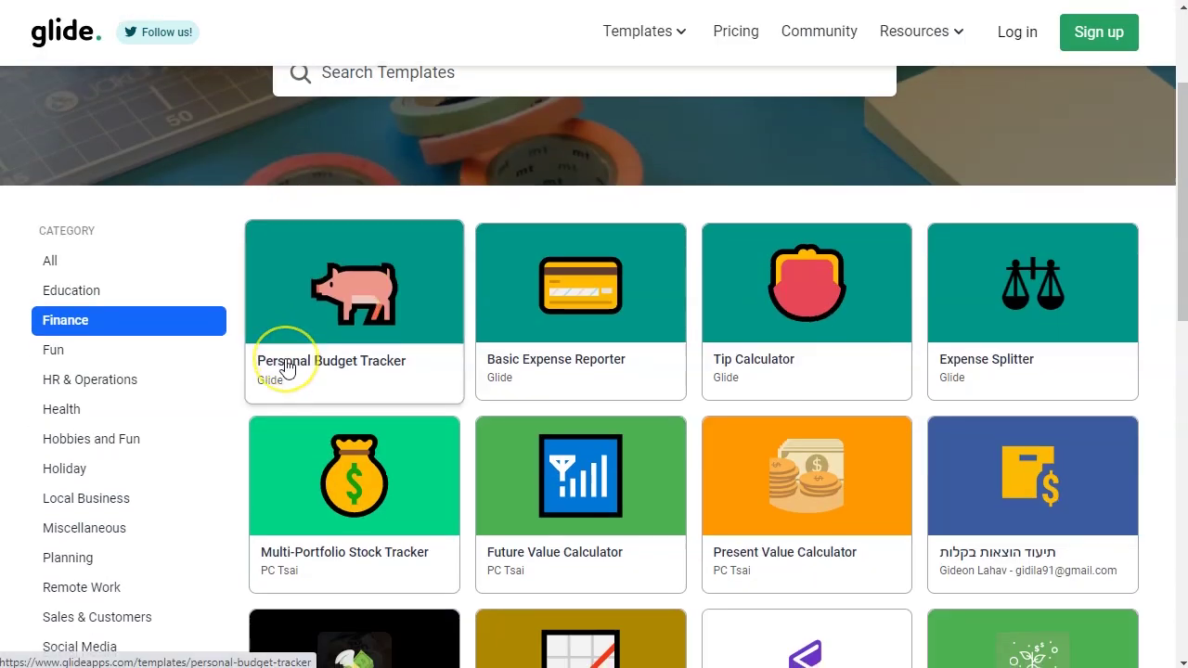
pyautogui.scroll(-1, 288, 369)
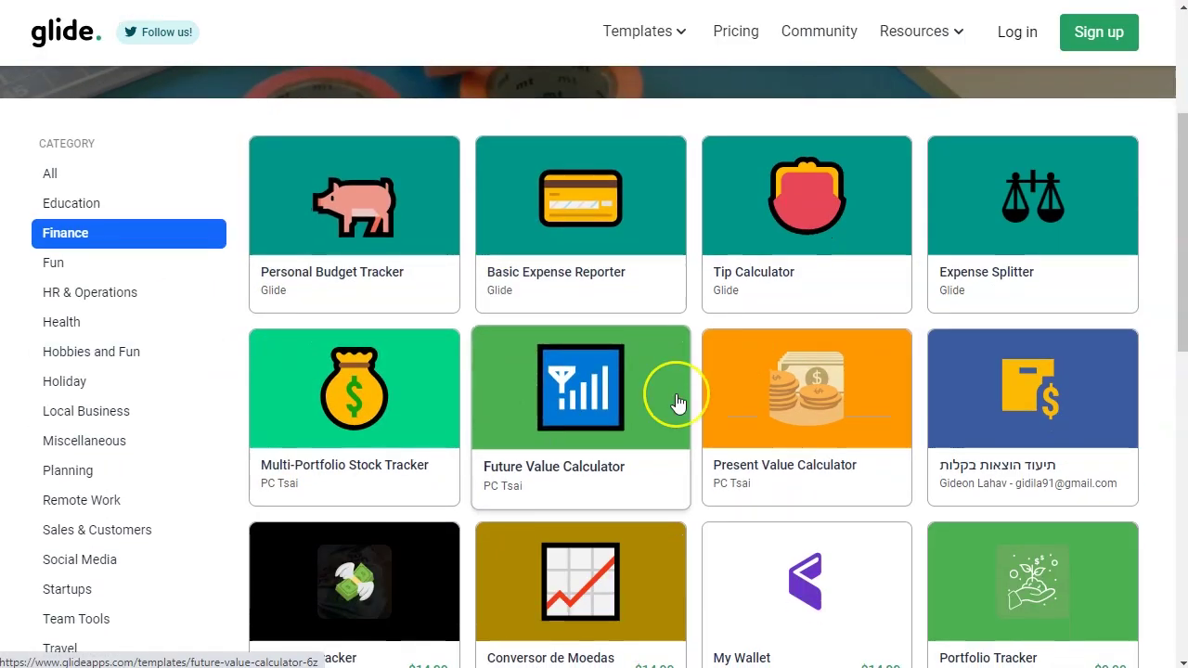
pyautogui.scroll(-2, 207, 324)
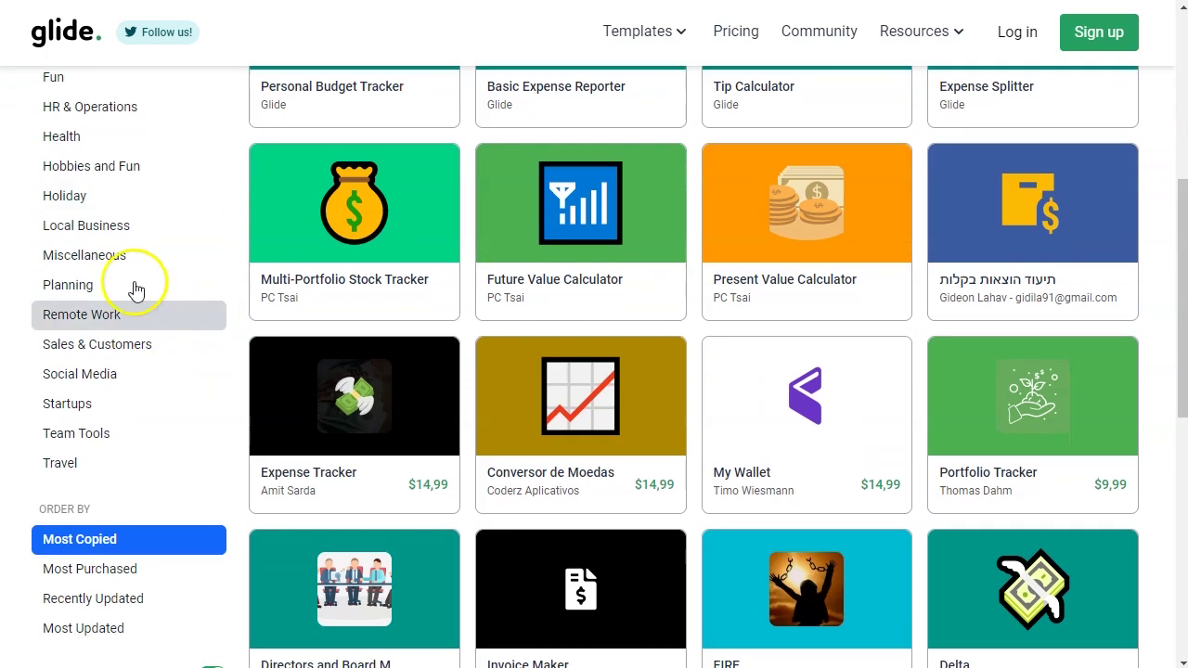
# - Switch the category to Health, showing templates like Meal Plan, CrossFit Gym and Cleaning Checklist
pyautogui.click(56, 135)
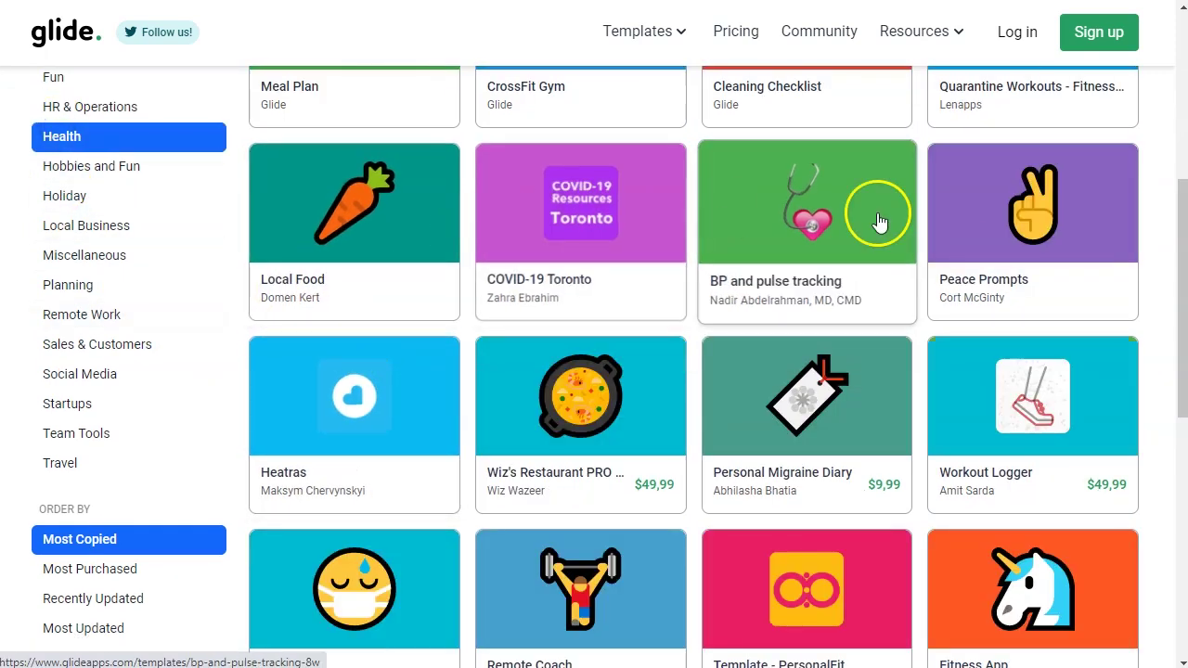
pyautogui.scroll(-2, 393, 424)
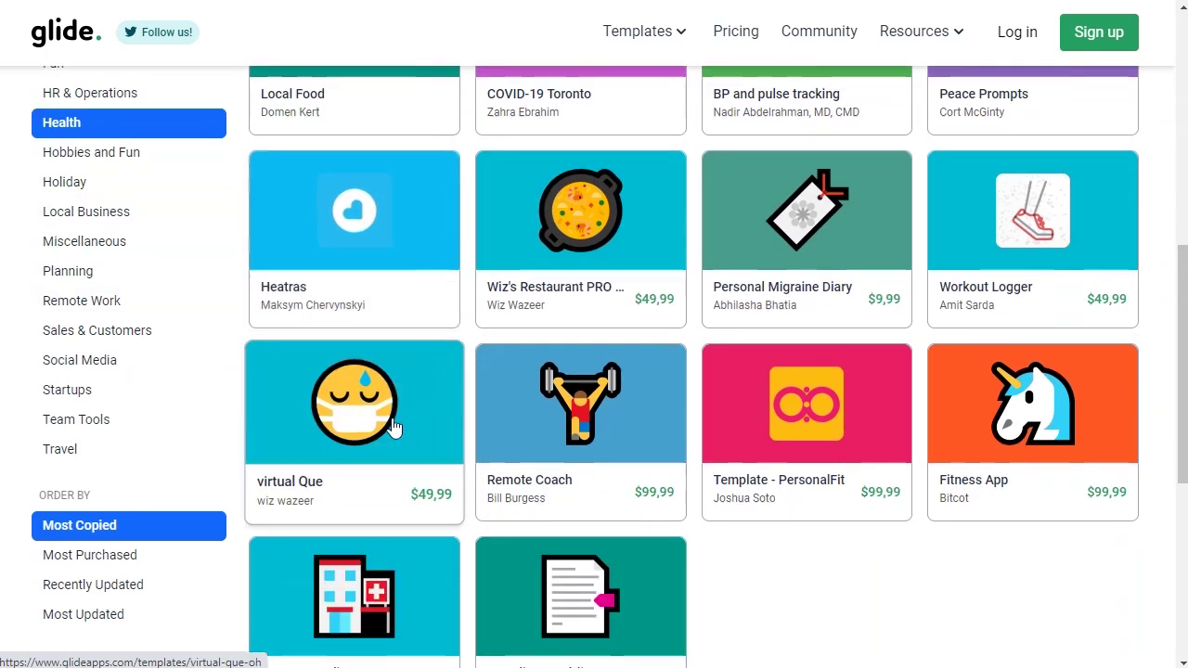
pyautogui.moveTo(393, 425)
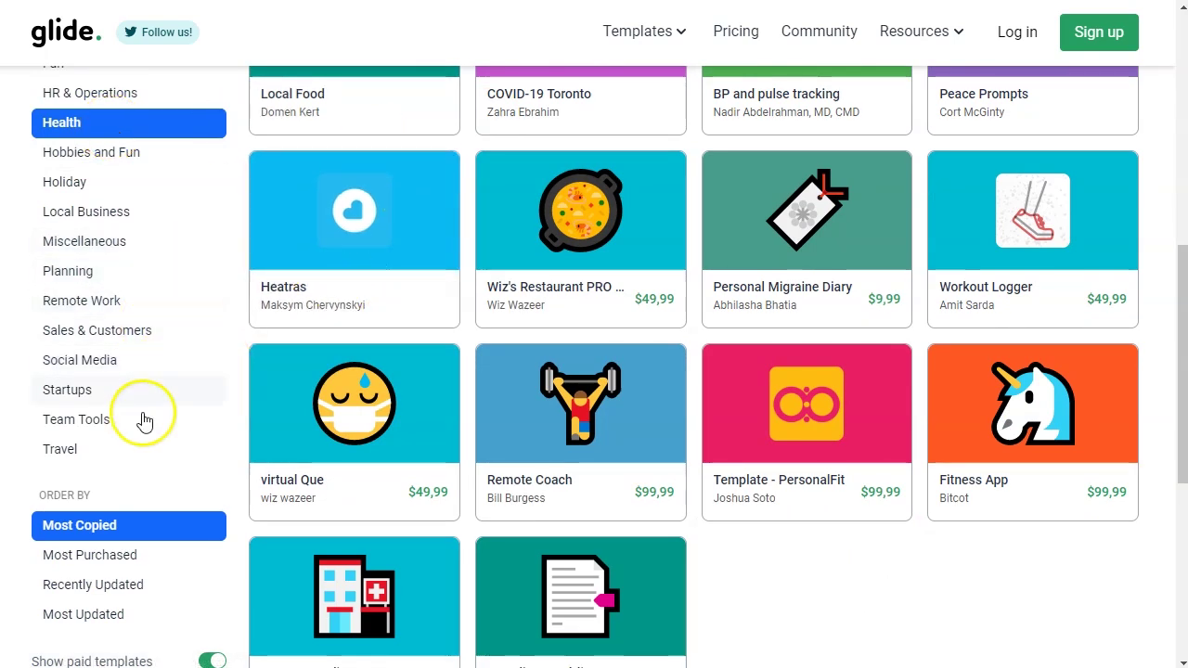
pyautogui.scroll(-2, 146, 419)
pyautogui.scroll(4, 144, 421)
pyautogui.scroll(3, 170, 244)
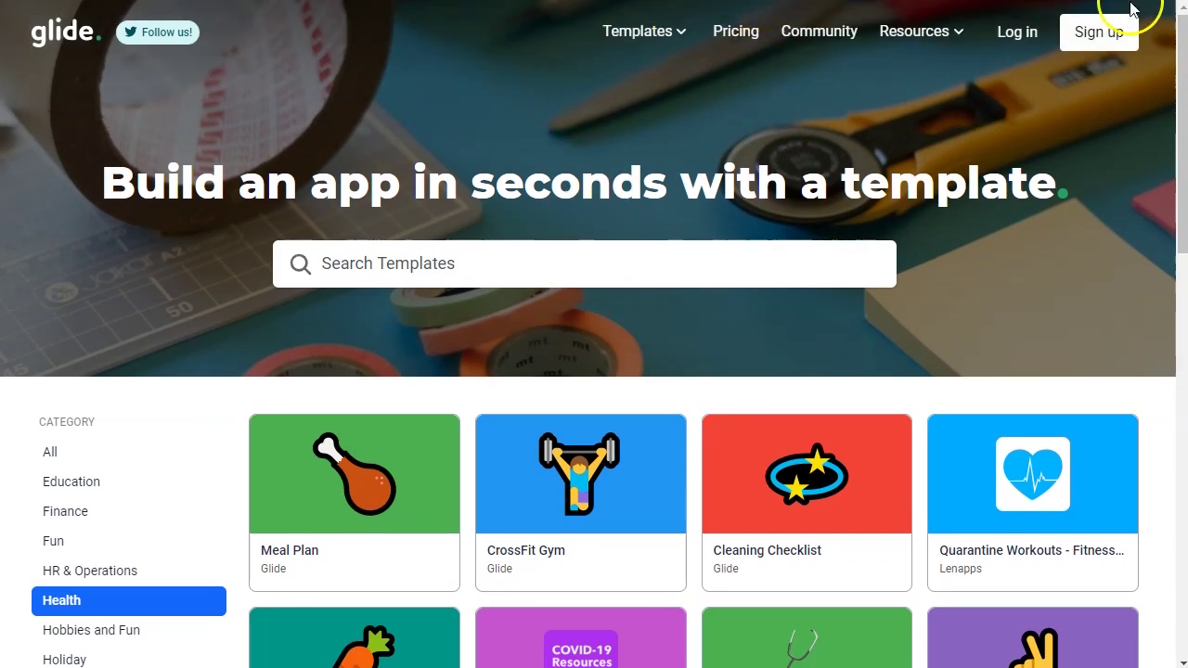
# - Go to the My Apps dashboard showing the existing Remote Work Toolkit app
pyautogui.click(1086, 44)
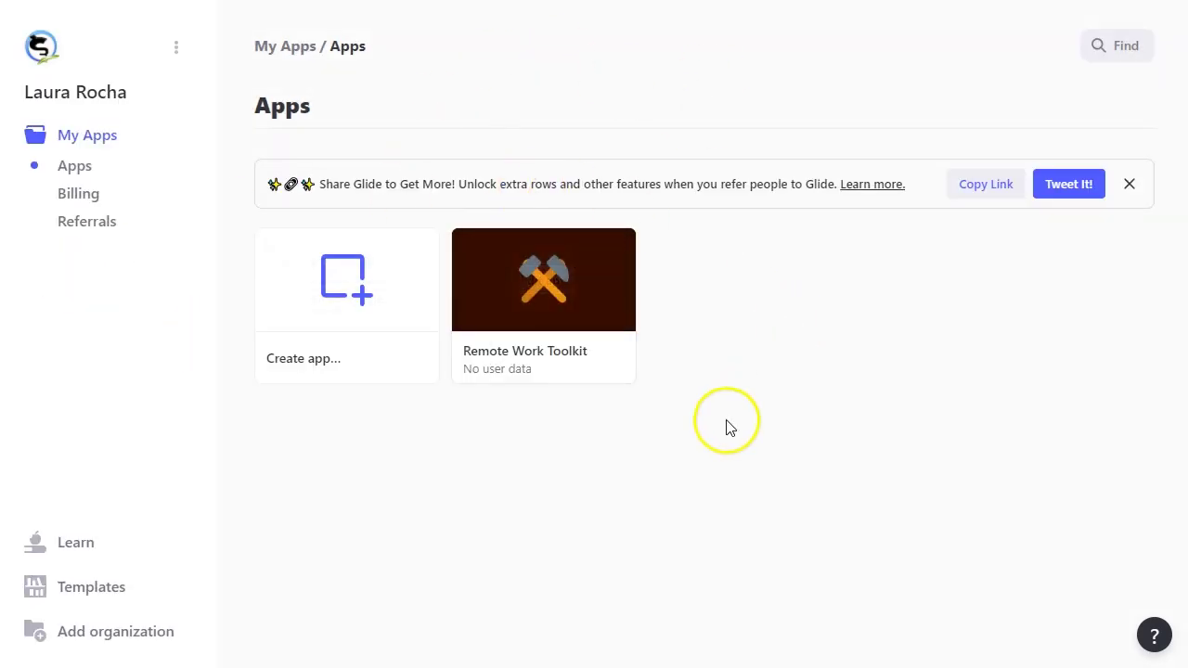
pyautogui.moveTo(545, 377)
# - Return to the template gallery and filter it to Social Media, then Miscellaneous
pyautogui.click(101, 589)
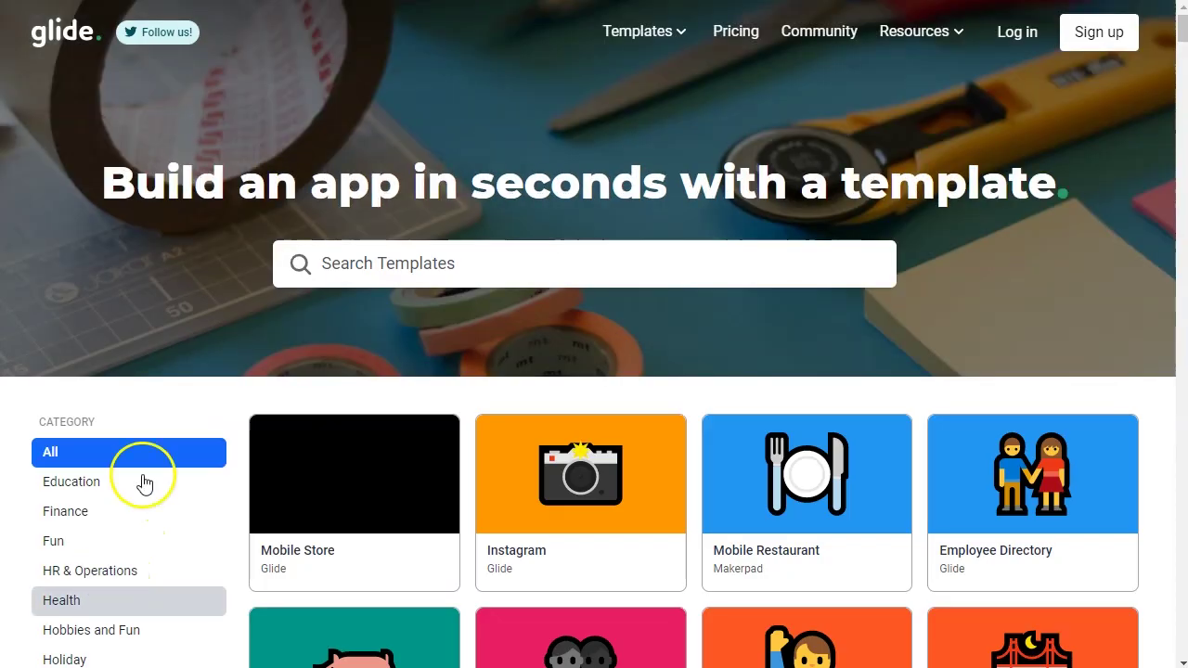
pyautogui.scroll(-3, 222, 347)
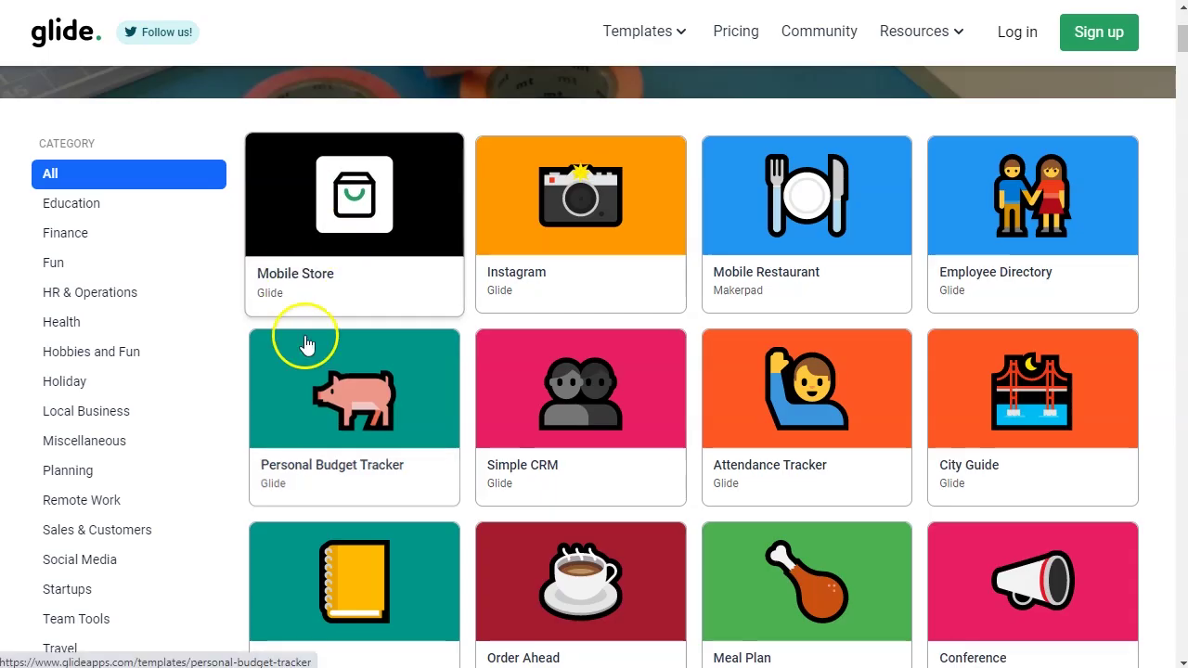
pyautogui.scroll(-2, 153, 399)
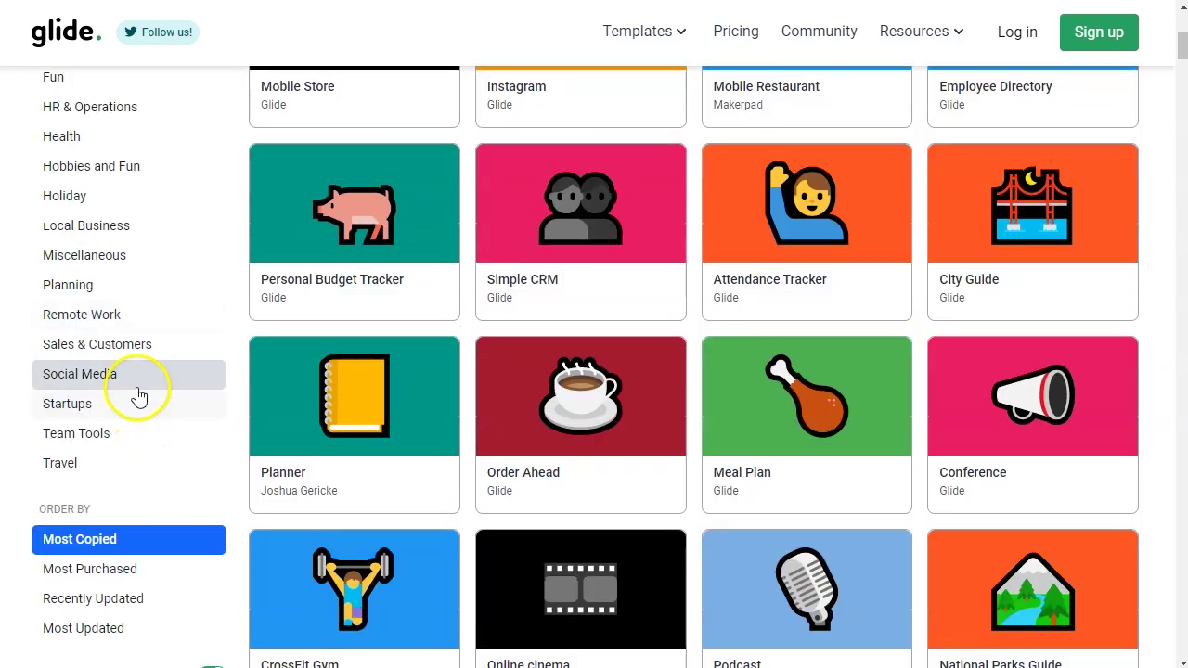
pyautogui.click(124, 388)
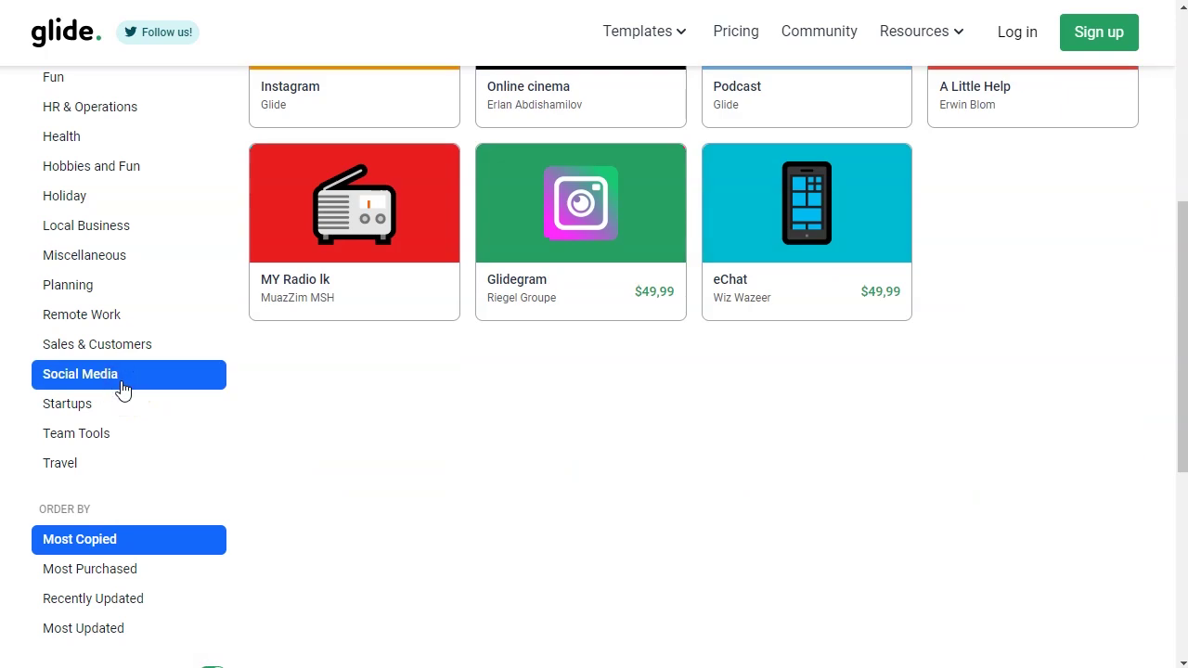
pyautogui.click(97, 257)
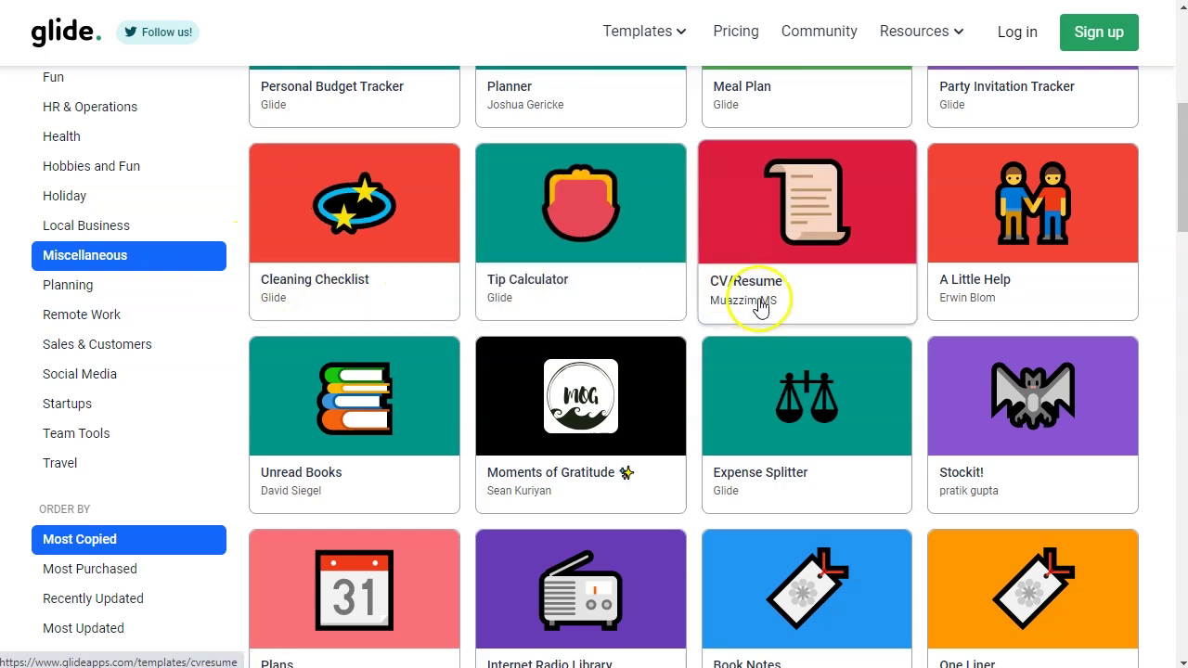
# - Find the Cleaning Checklist card in Miscellaneous and open its details
pyautogui.scroll(-3, 1081, 316)
pyautogui.scroll(-2, 504, 498)
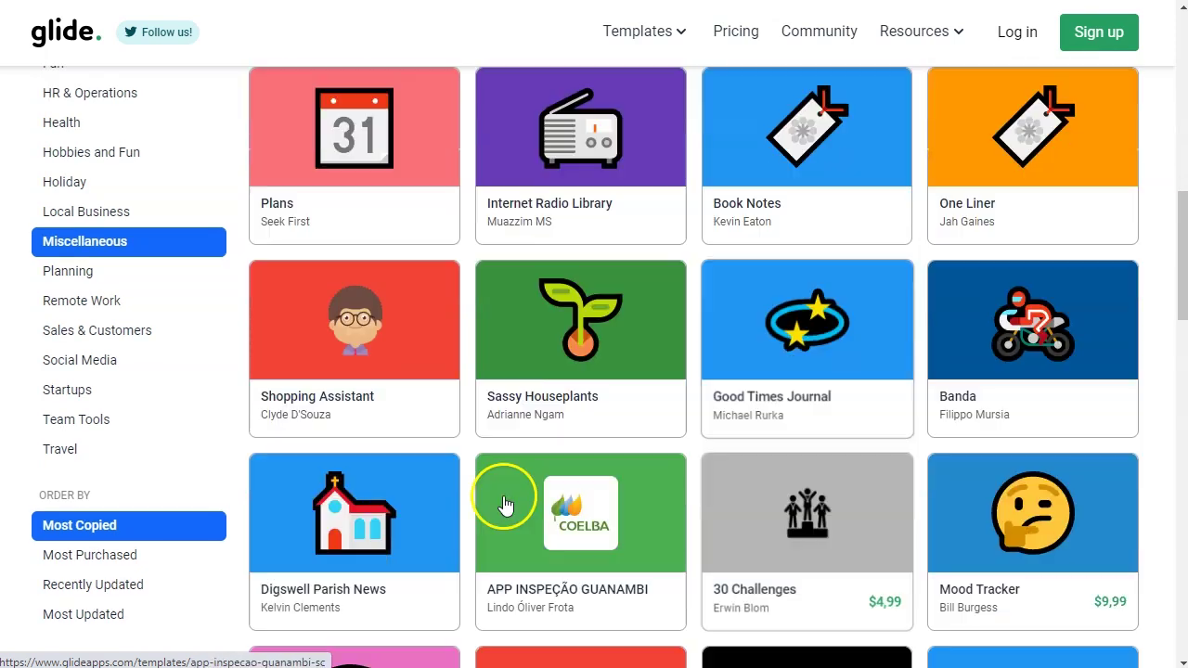
pyautogui.scroll(-1, 307, 501)
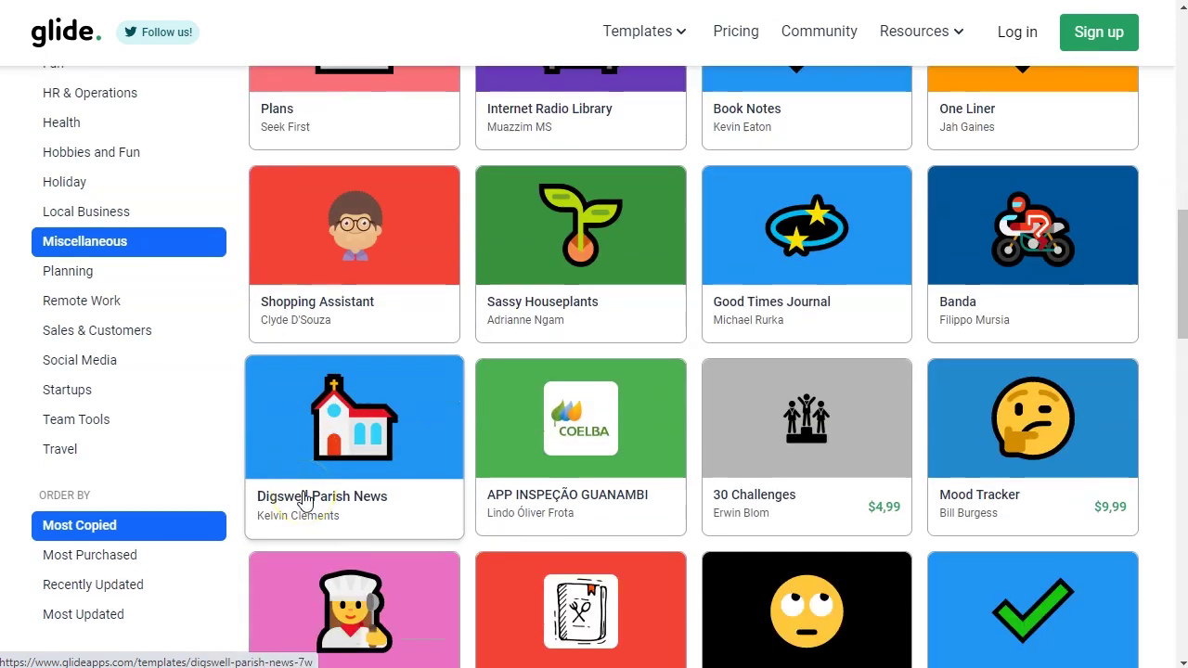
pyautogui.scroll(4, 307, 502)
pyautogui.scroll(5, 306, 501)
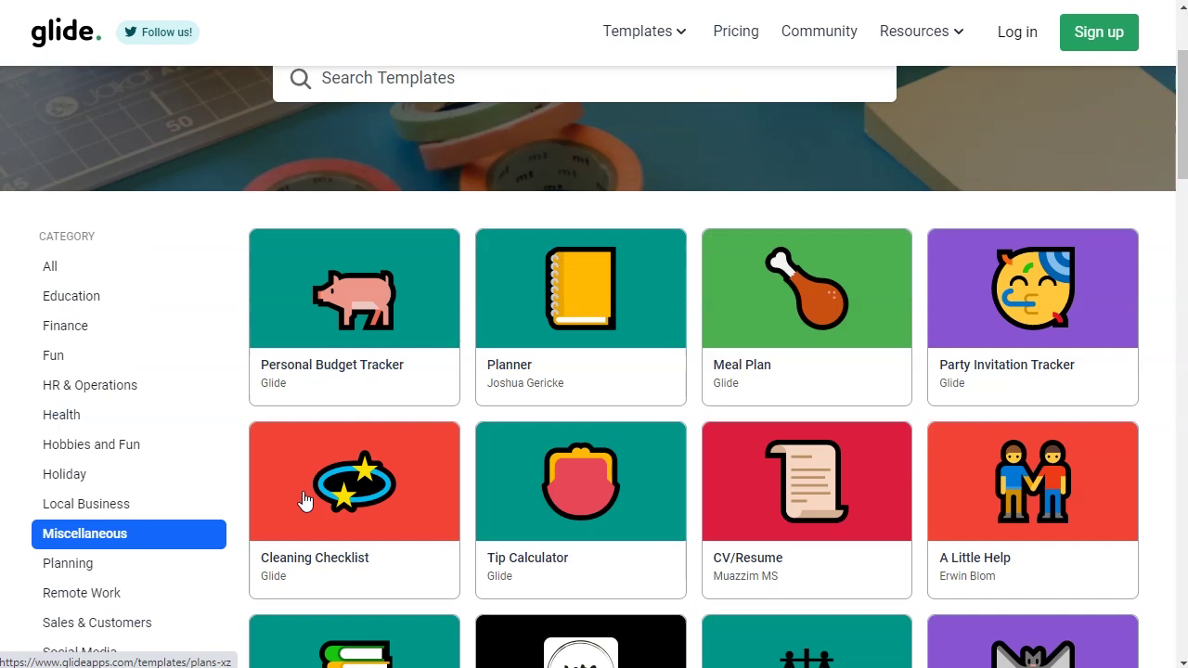
pyautogui.scroll(-2, 307, 501)
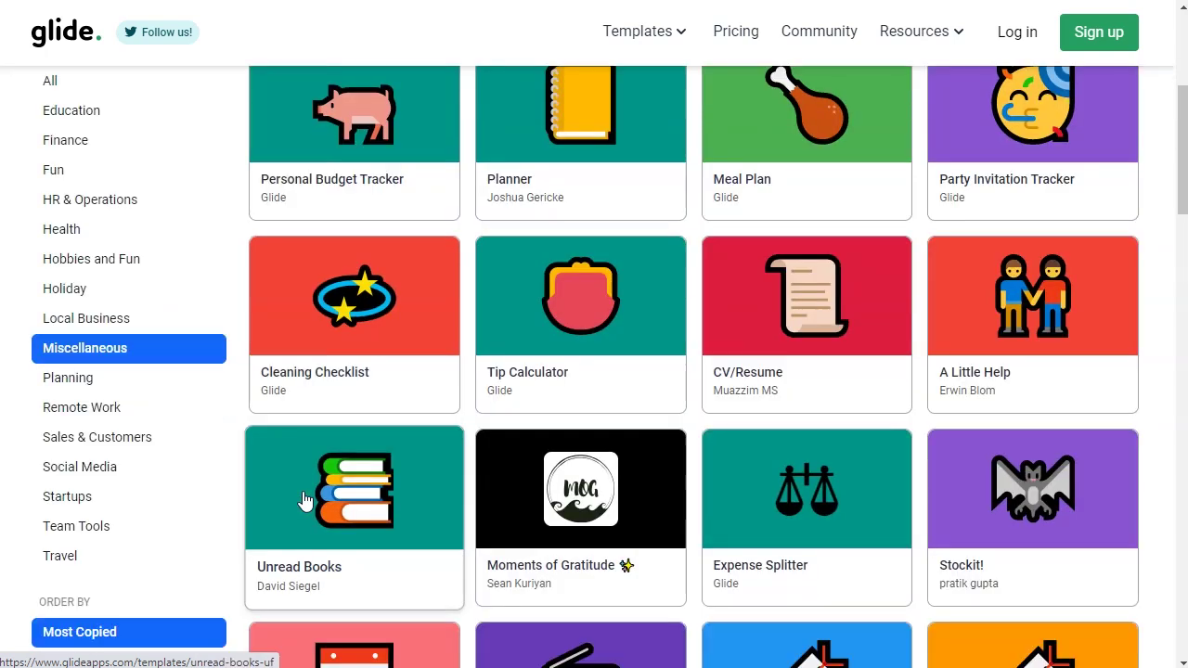
pyautogui.click(339, 381)
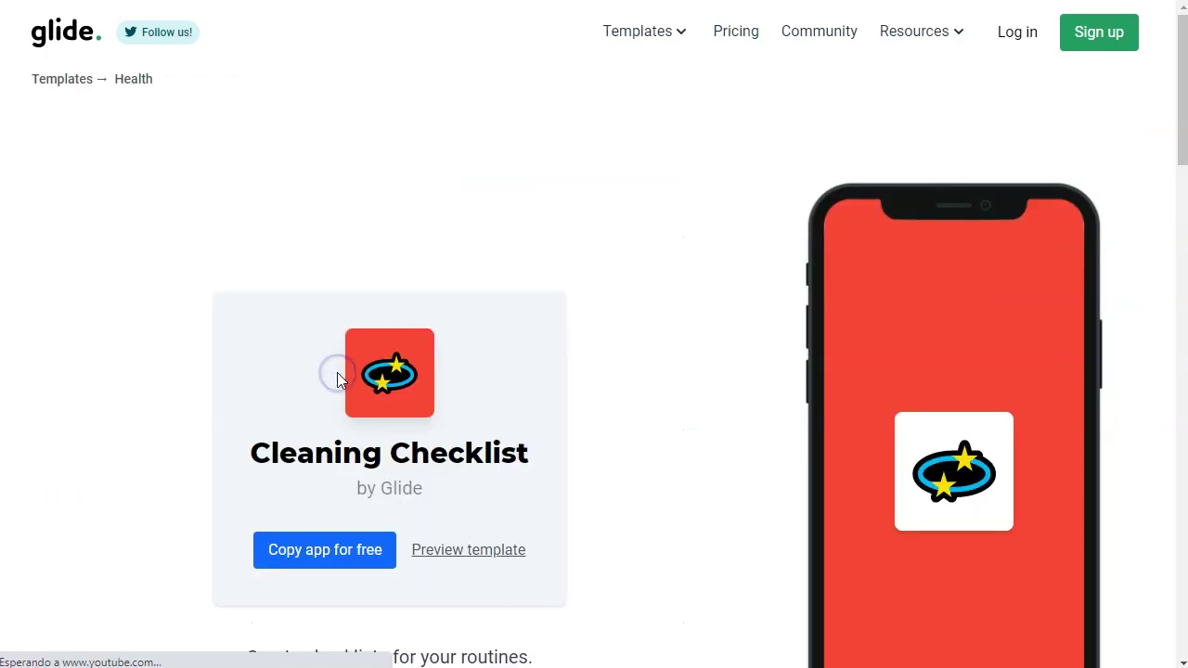
pyautogui.scroll(-2, 337, 372)
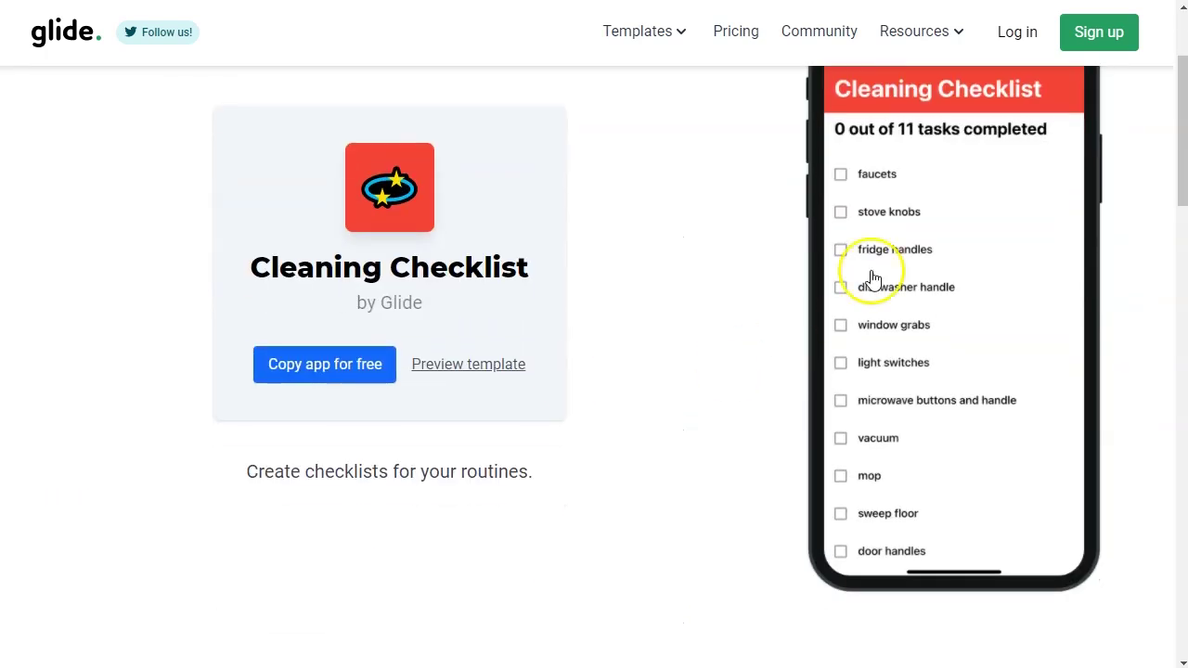
pyautogui.scroll(1, 920, 239)
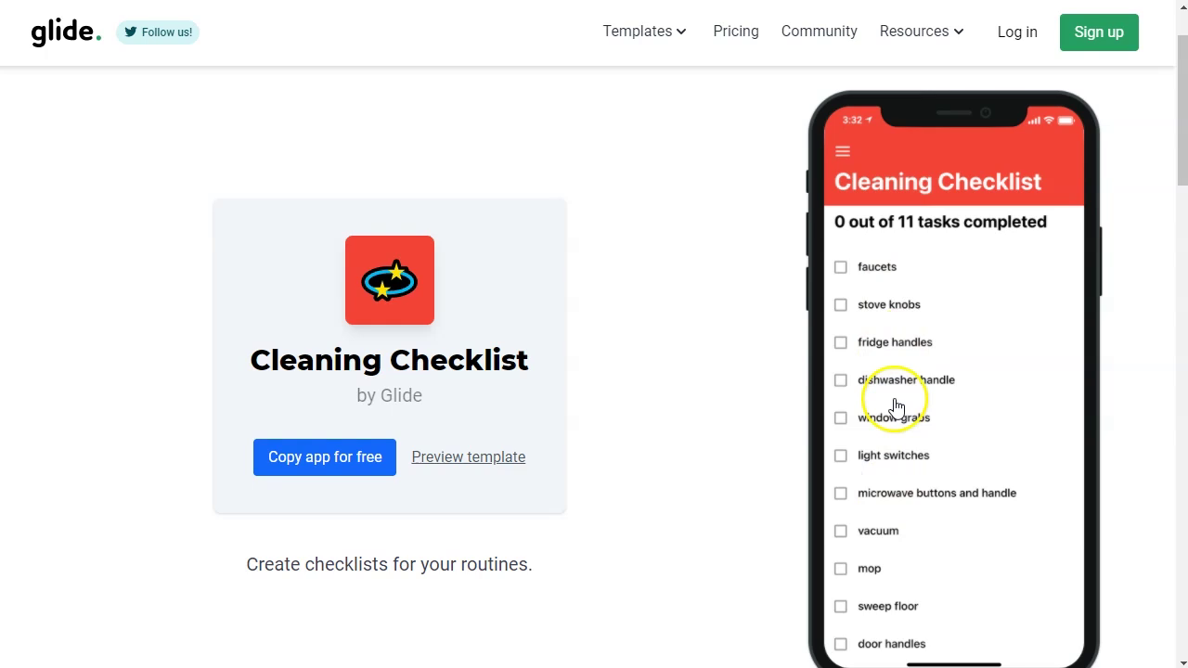
pyautogui.scroll(-1, 628, 409)
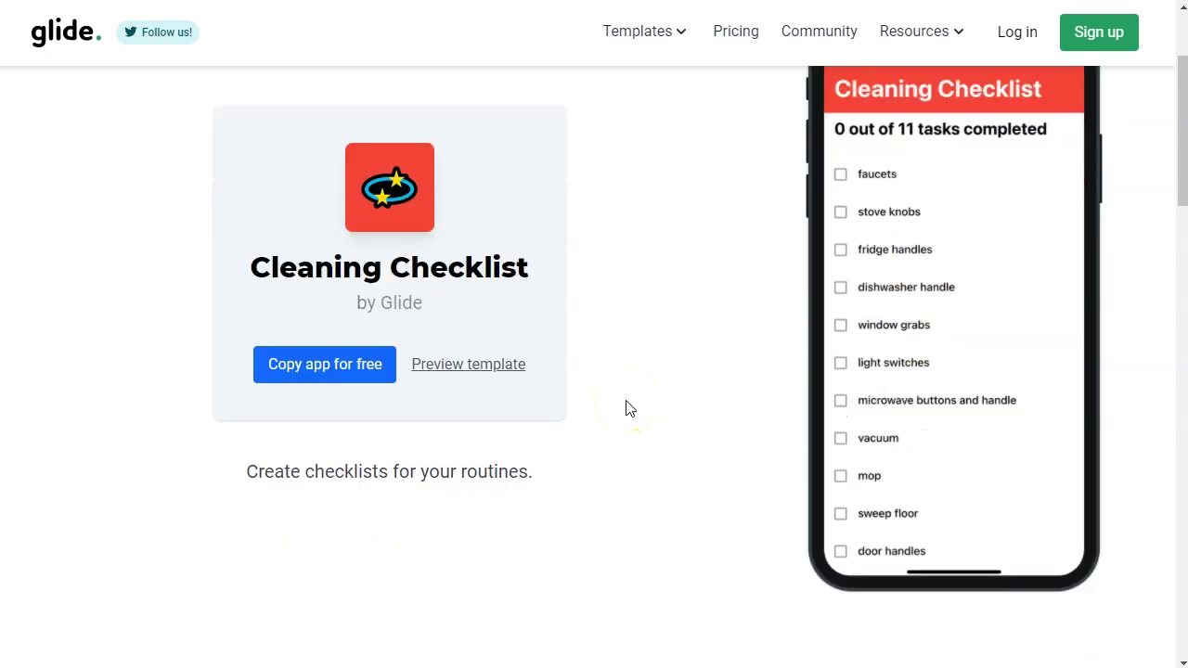
# - Start a free copy of Cleaning Checklist and dismiss the ROWS quota panel
pyautogui.click(315, 369)
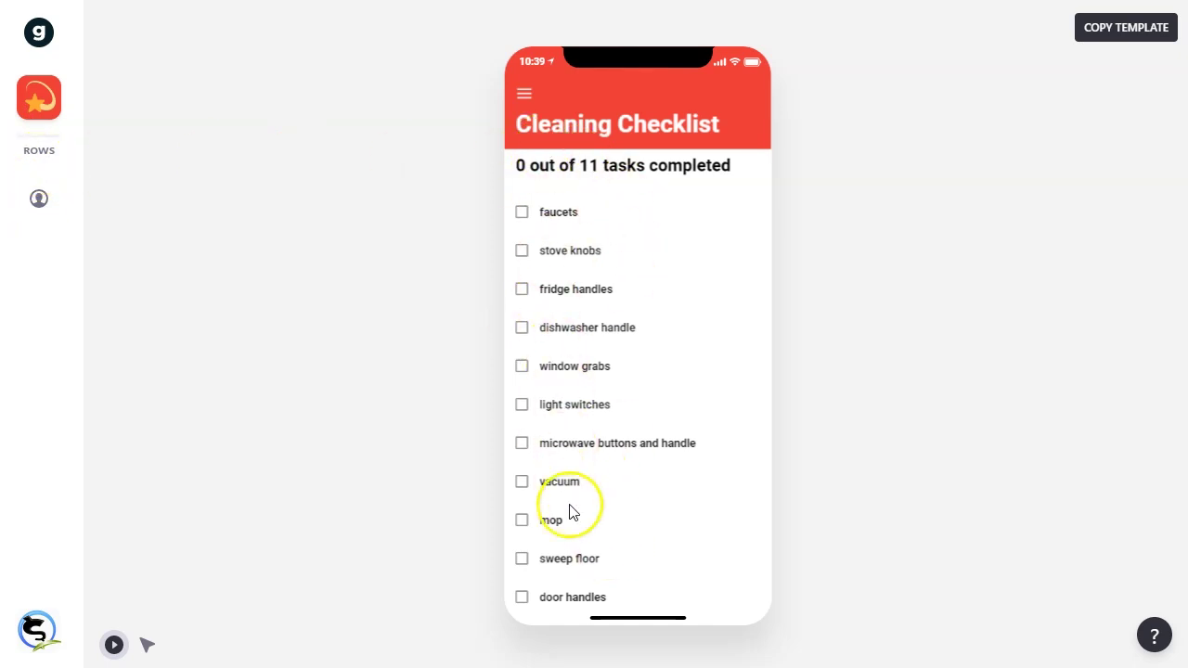
pyautogui.moveTo(40, 156)
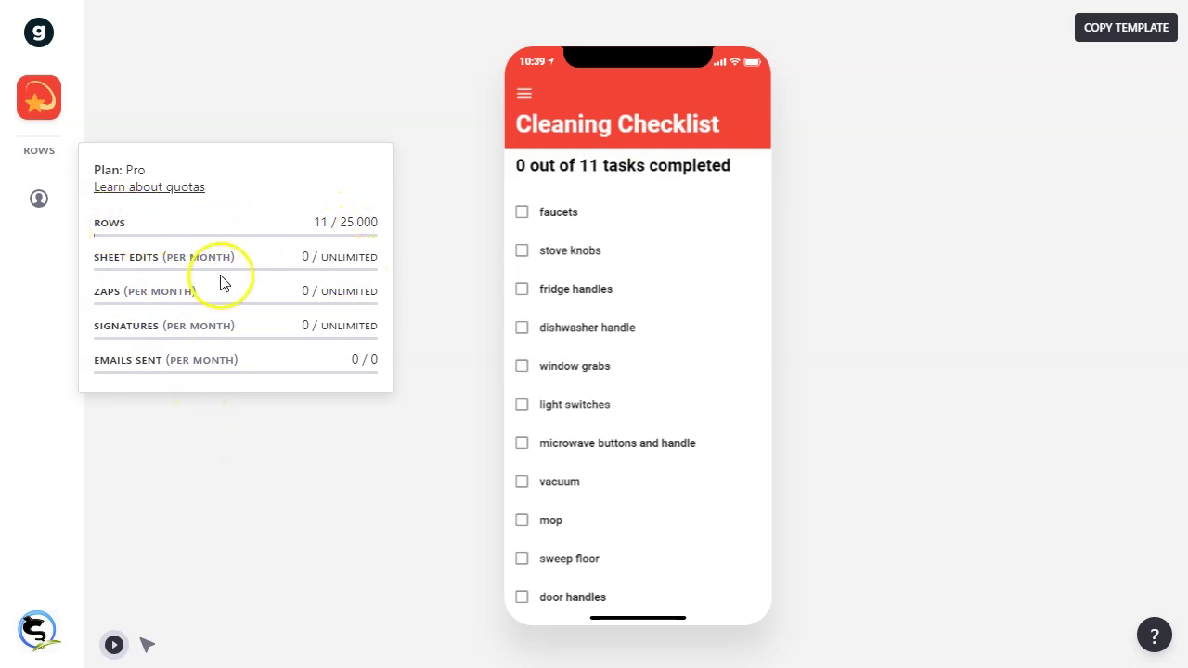
pyautogui.click(130, 79)
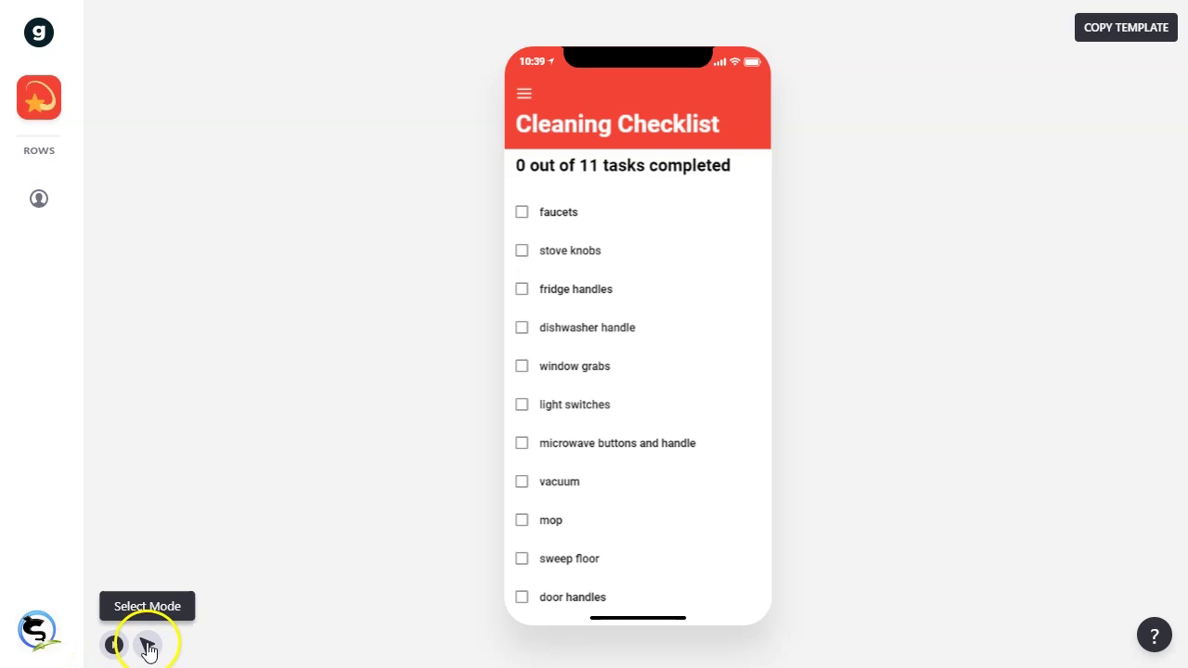
# - Copy the Cleaning Checklist template into your account and confirm the free-template copy
pyautogui.scroll(-2, 637, 196)
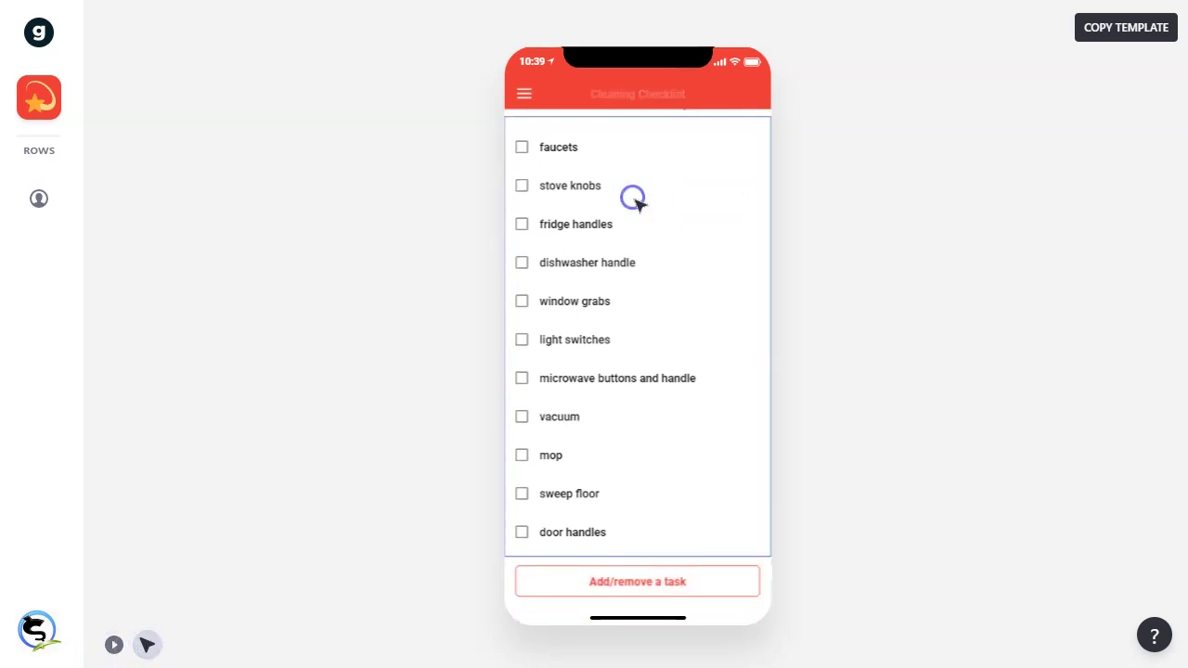
pyautogui.scroll(2, 653, 419)
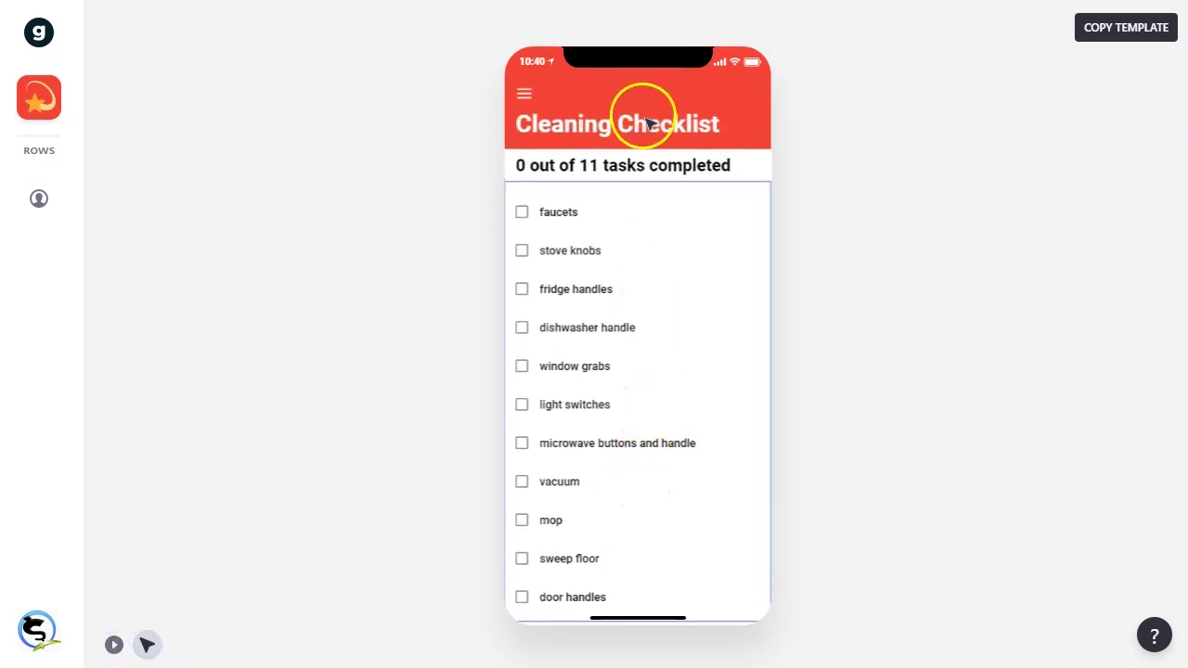
pyautogui.click(637, 169)
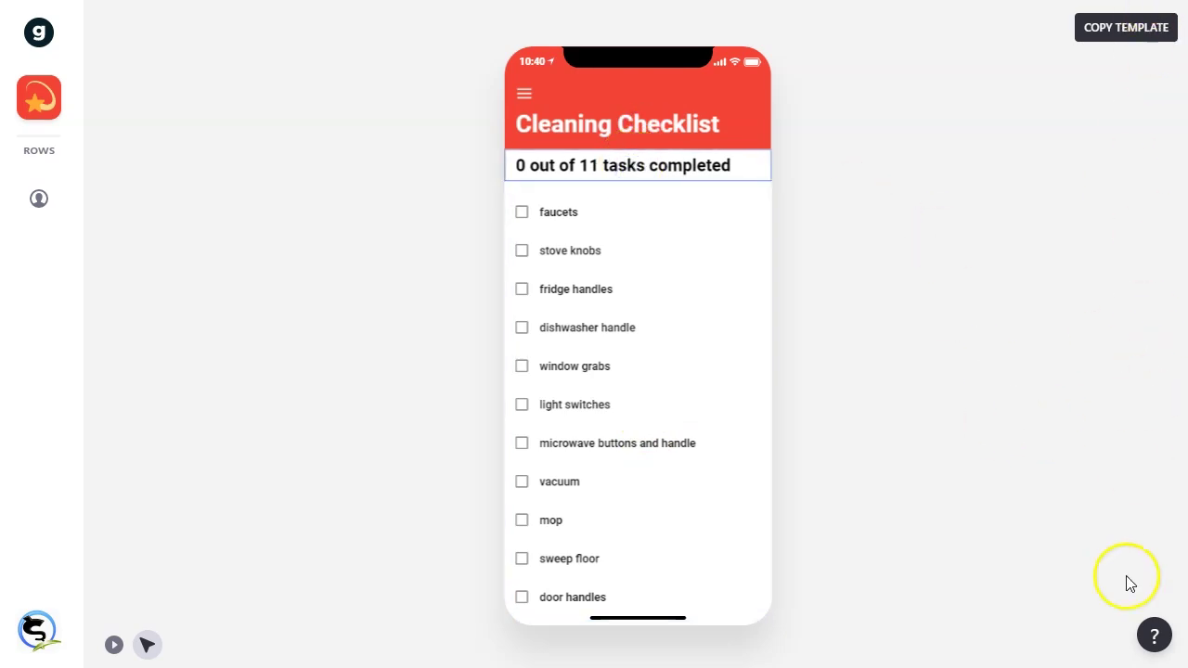
pyautogui.click(1118, 35)
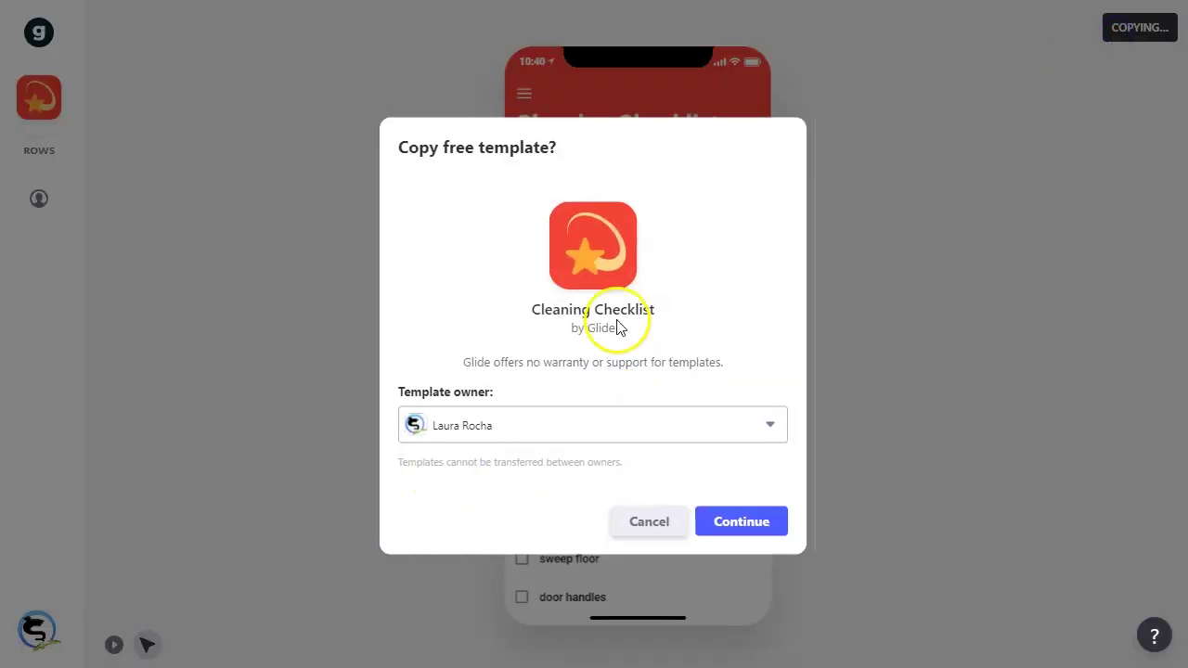
pyautogui.click(748, 528)
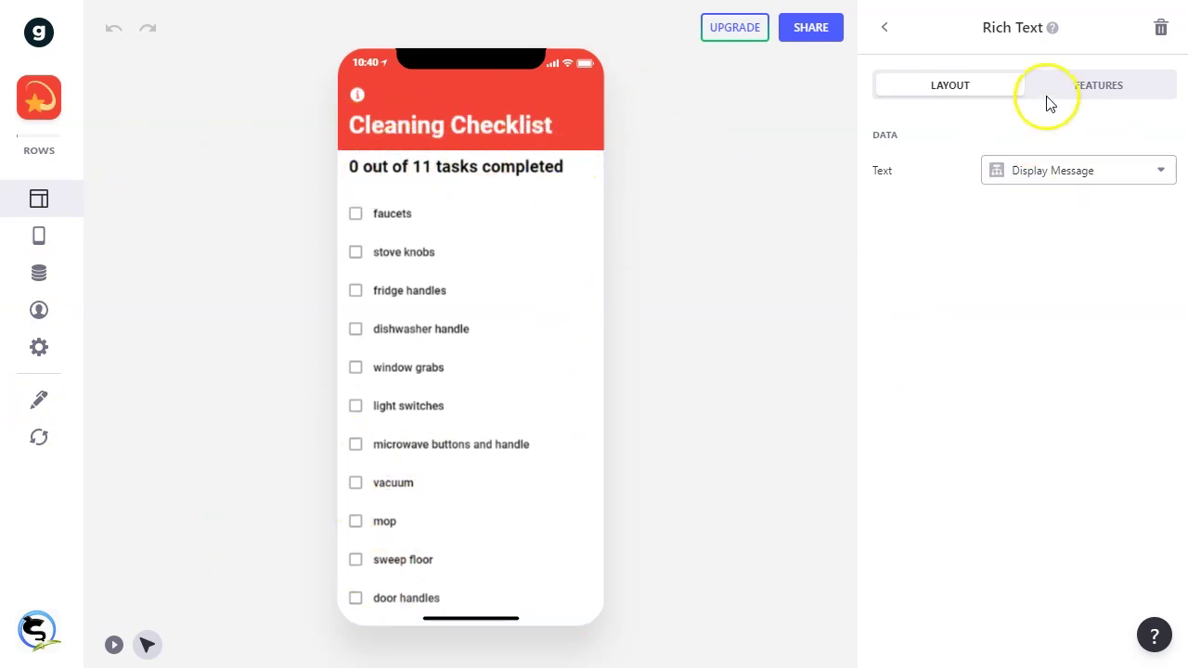
pyautogui.click(148, 644)
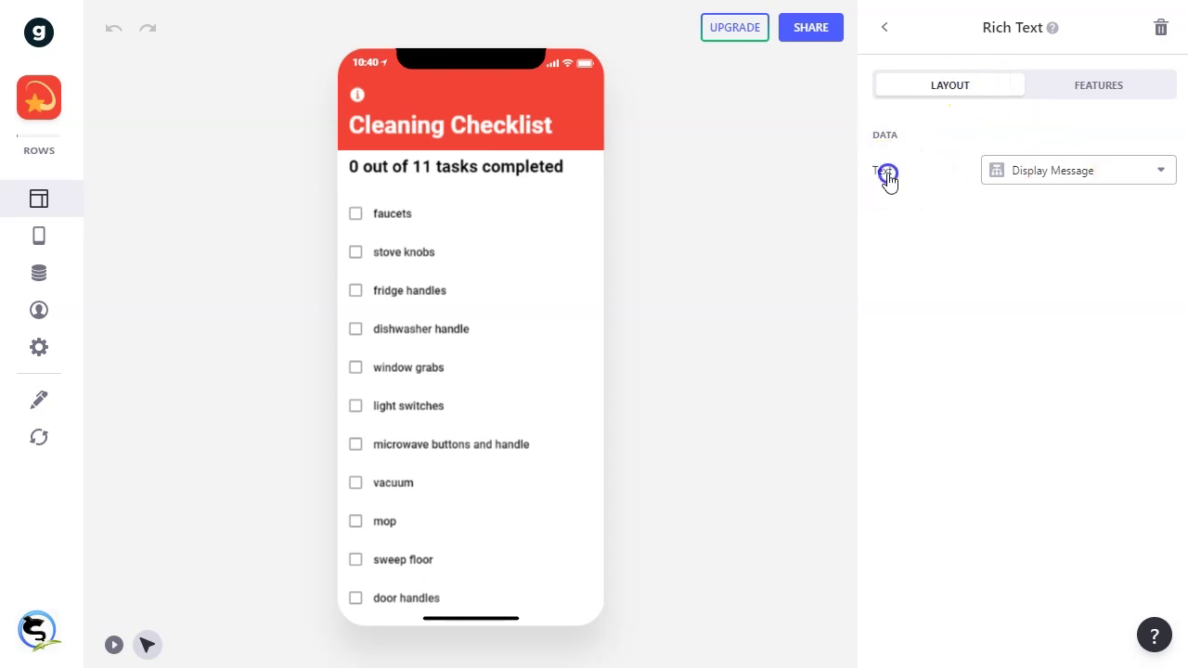
pyautogui.click(1053, 175)
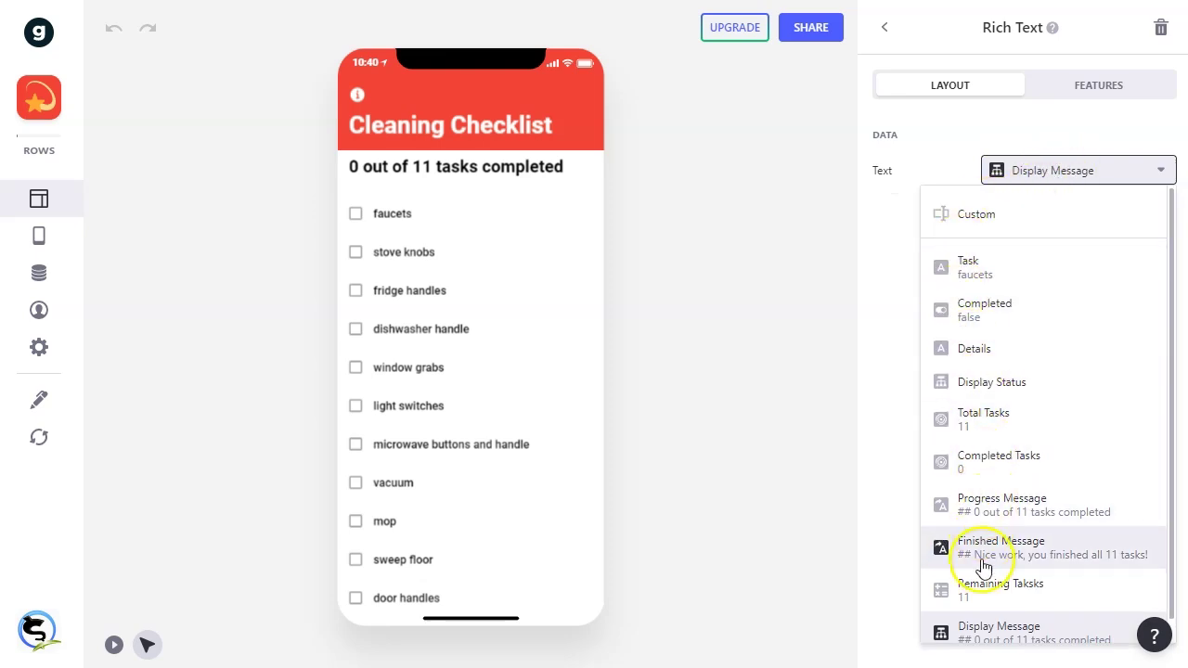
pyautogui.scroll(-1, 1024, 438)
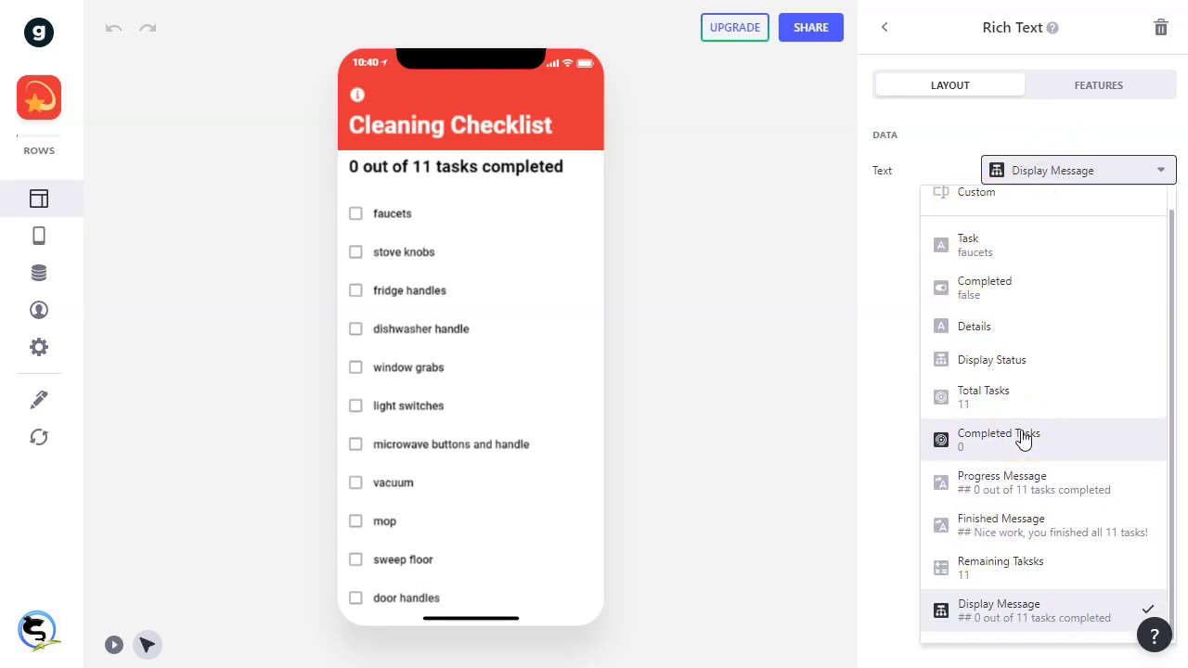
pyautogui.scroll(1, 1024, 438)
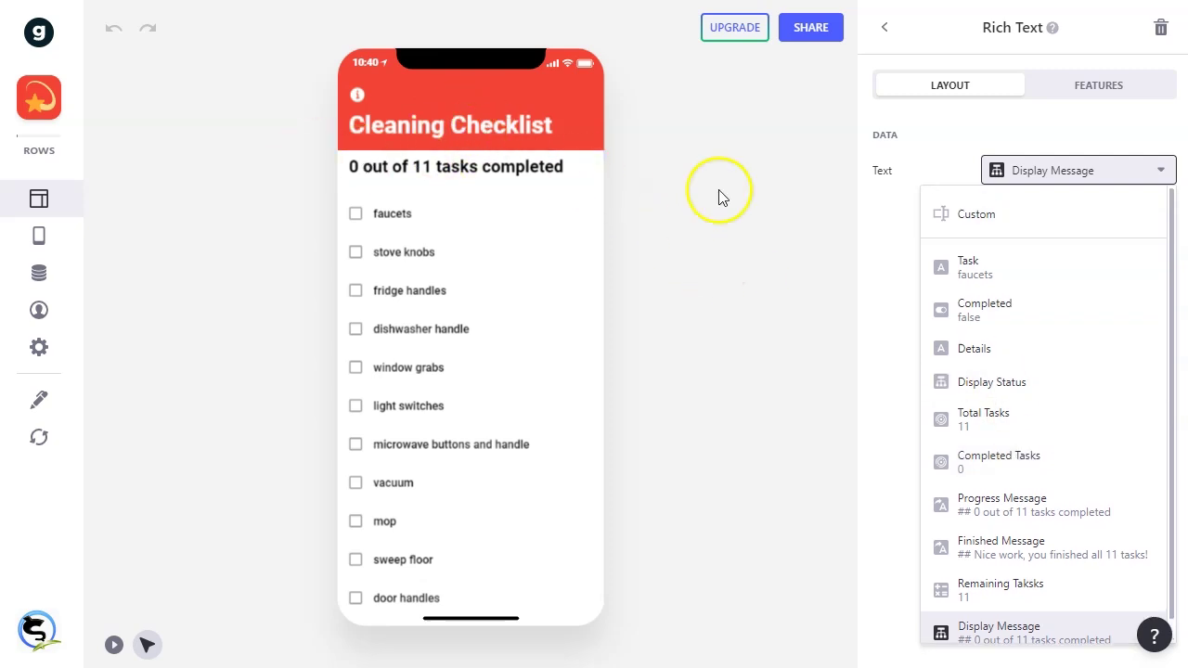
pyautogui.click(1106, 95)
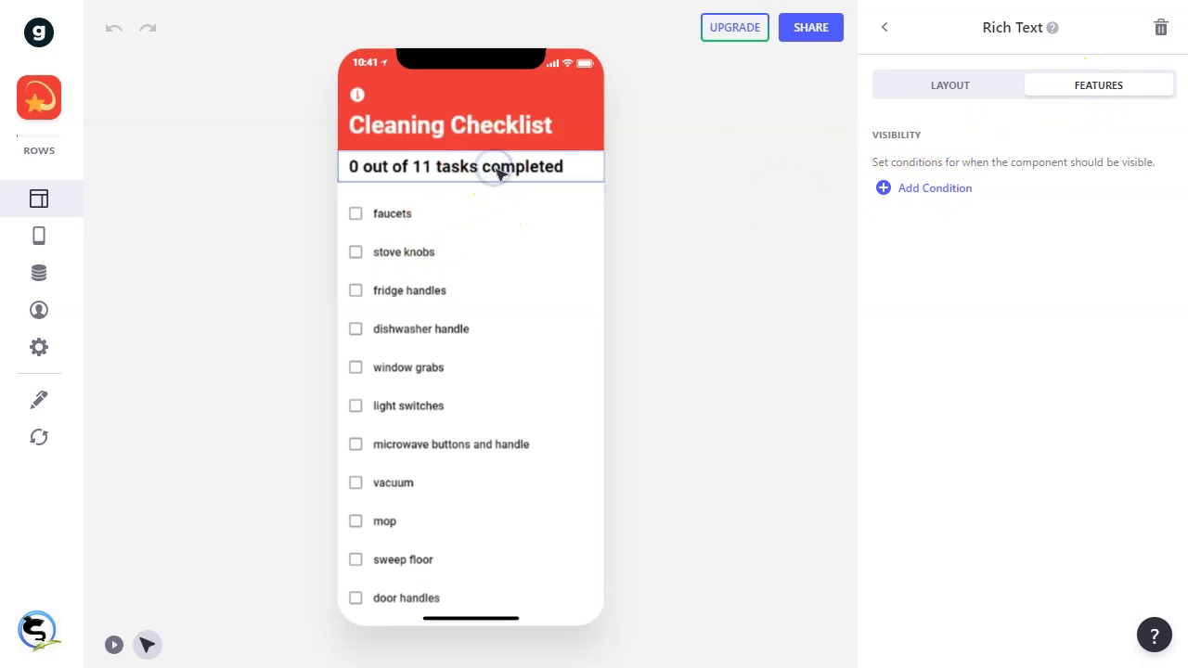
pyautogui.click(415, 176)
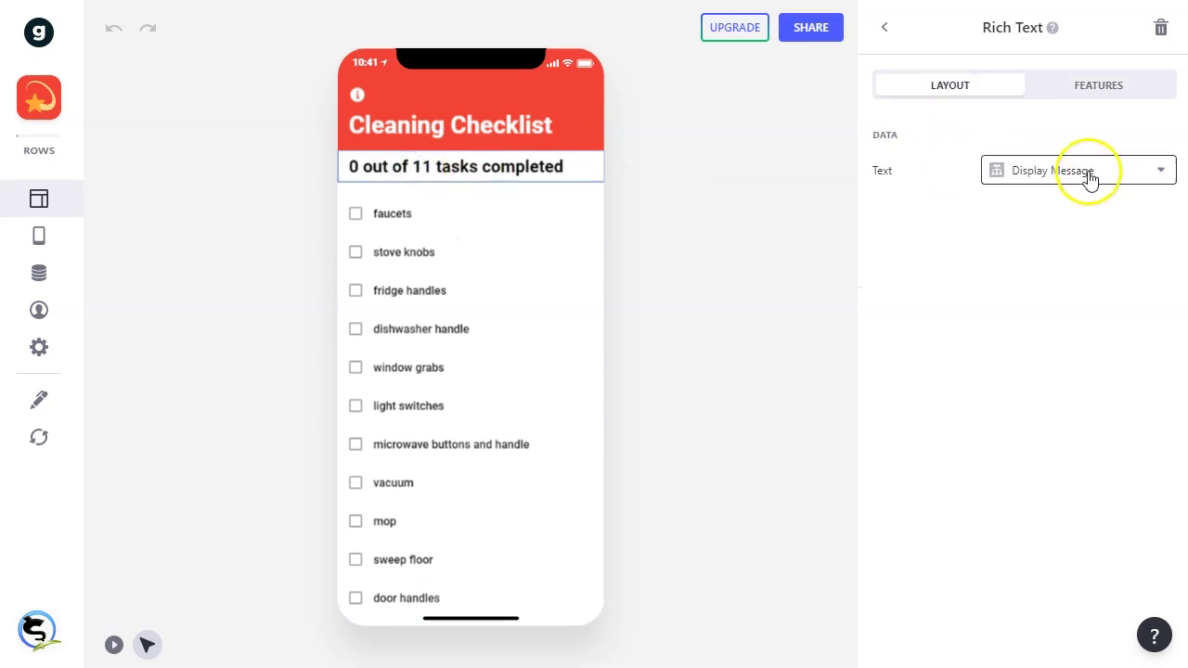
pyautogui.click(1091, 175)
# - Switch the tasks-completed text to Custom and type the Spanish intro 'Las mejores sitios para encontrar regalos GRATIS'
pyautogui.click(987, 221)
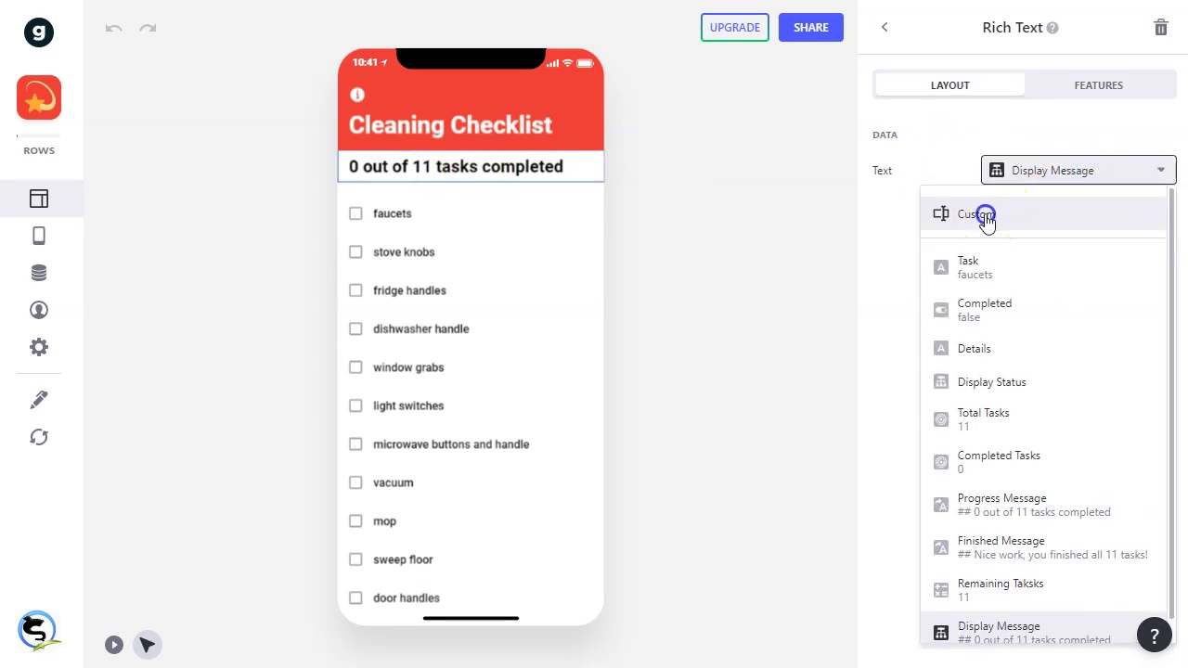
pyautogui.click(906, 175)
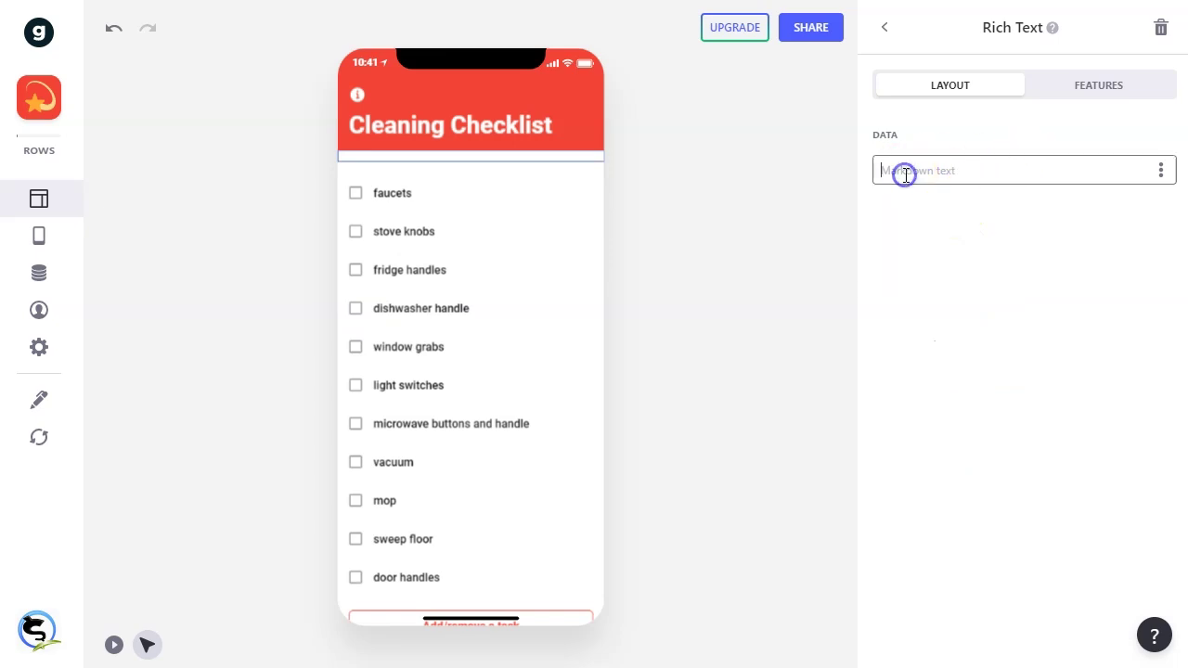
pyautogui.write('Las mejores sitios para encontrar regalos GRATIS')
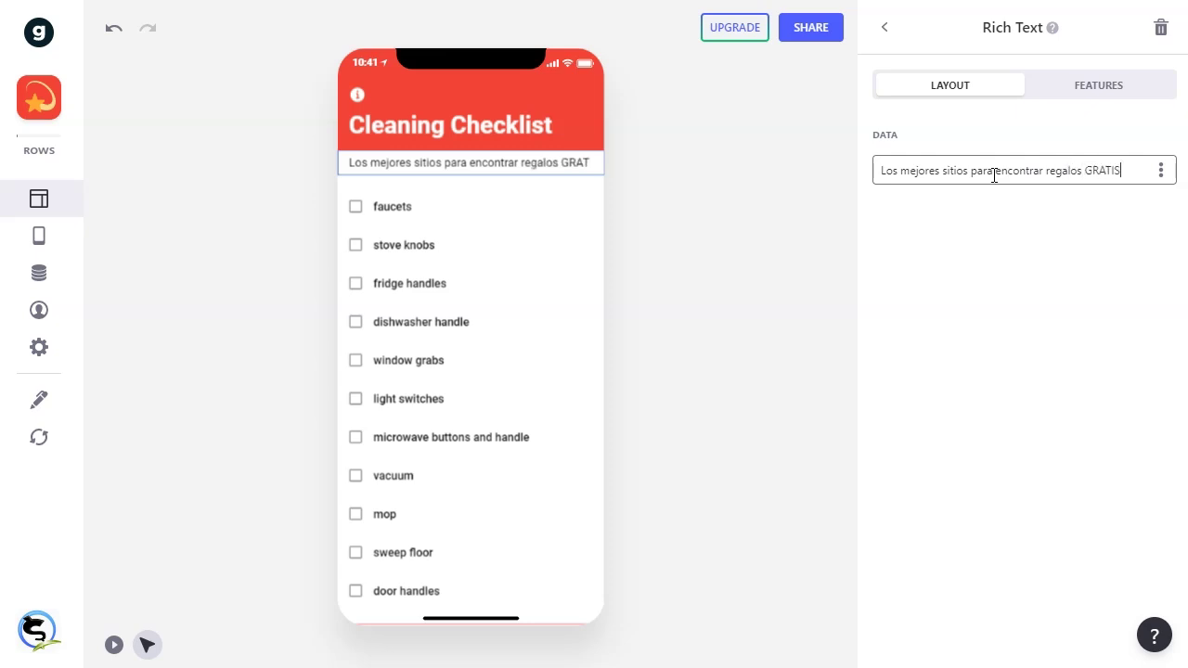
# - Recheck the text's source options, then select the checklist component in the preview
pyautogui.click(1160, 171)
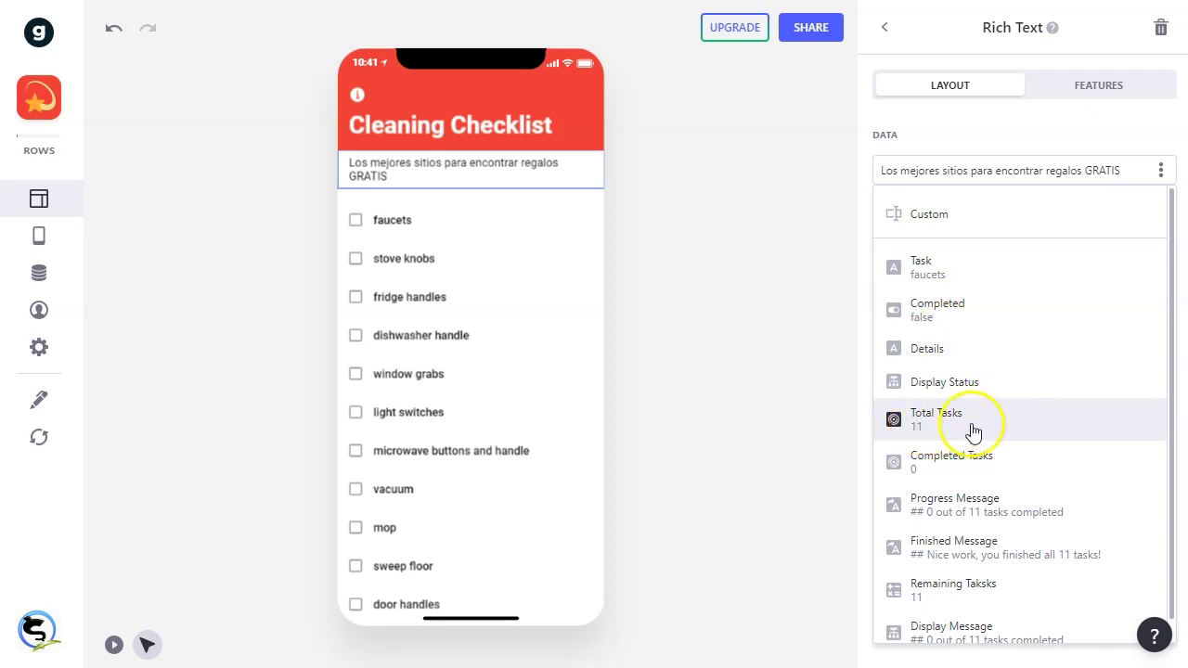
pyautogui.click(1096, 130)
pyautogui.click(429, 230)
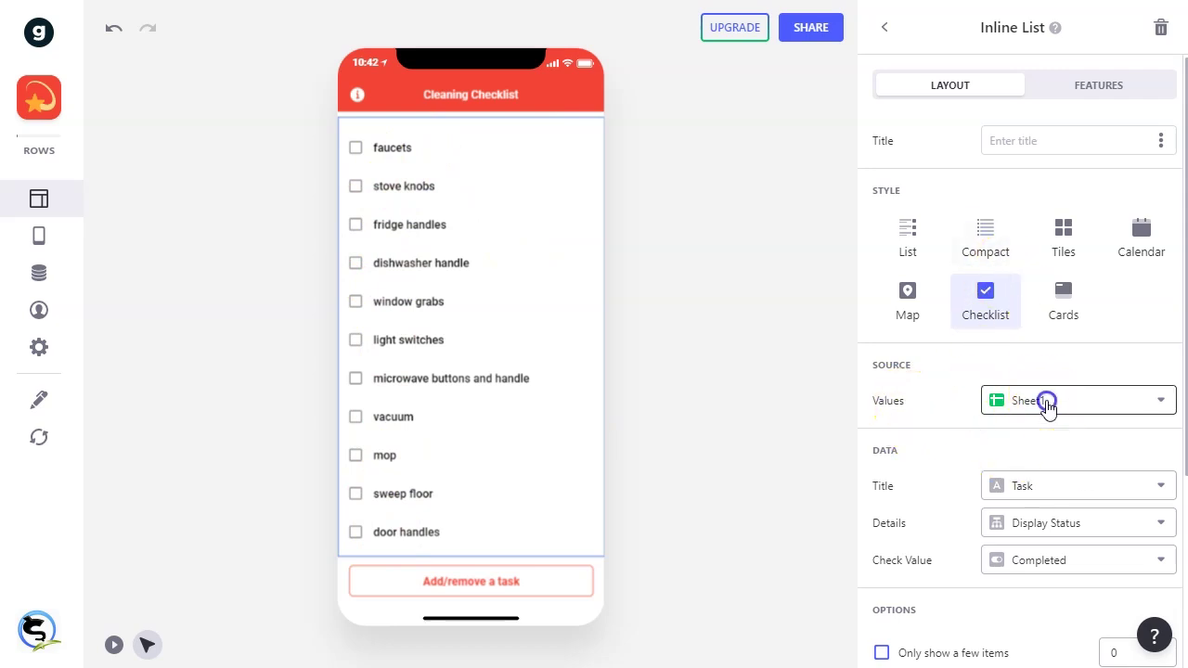
# - Keep Sheet1 as the checklist's source, with Task titles and Display Status details
pyautogui.click(1047, 405)
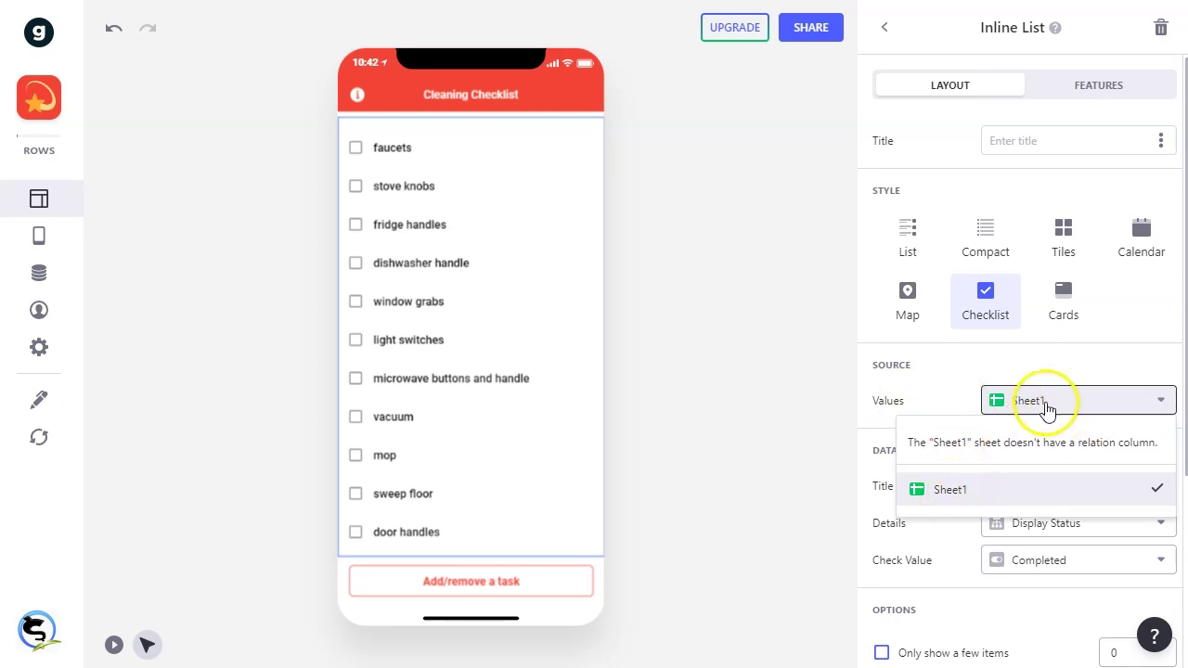
pyautogui.click(1045, 404)
pyautogui.click(1030, 407)
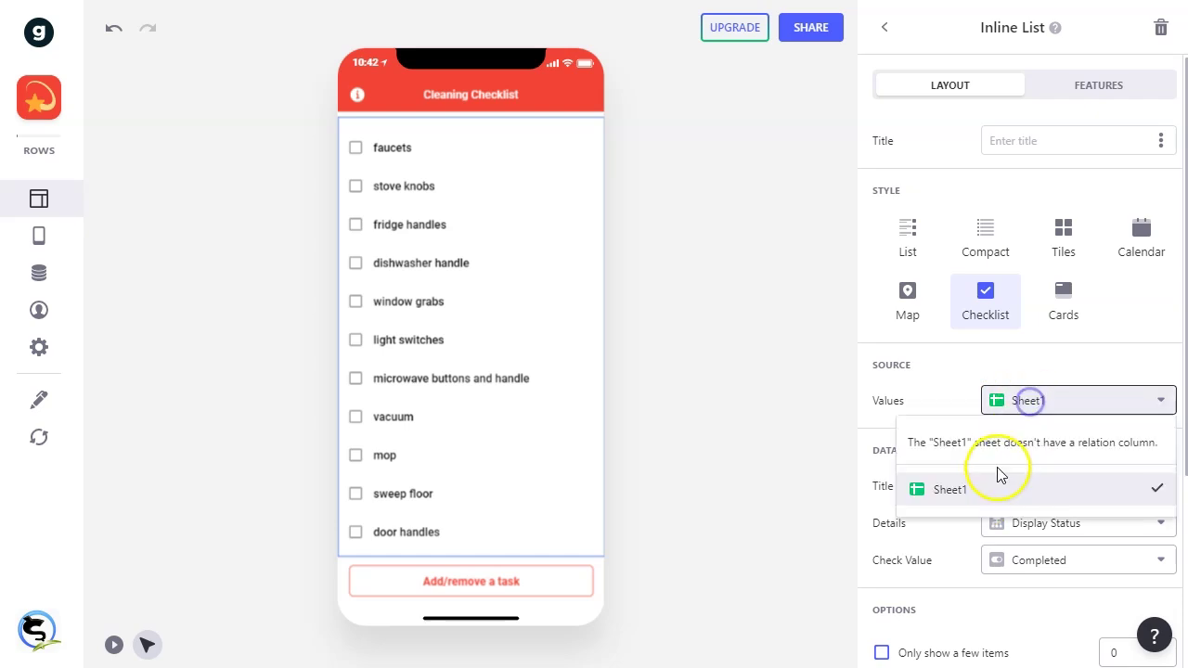
pyautogui.click(951, 494)
pyautogui.scroll(-1, 1039, 395)
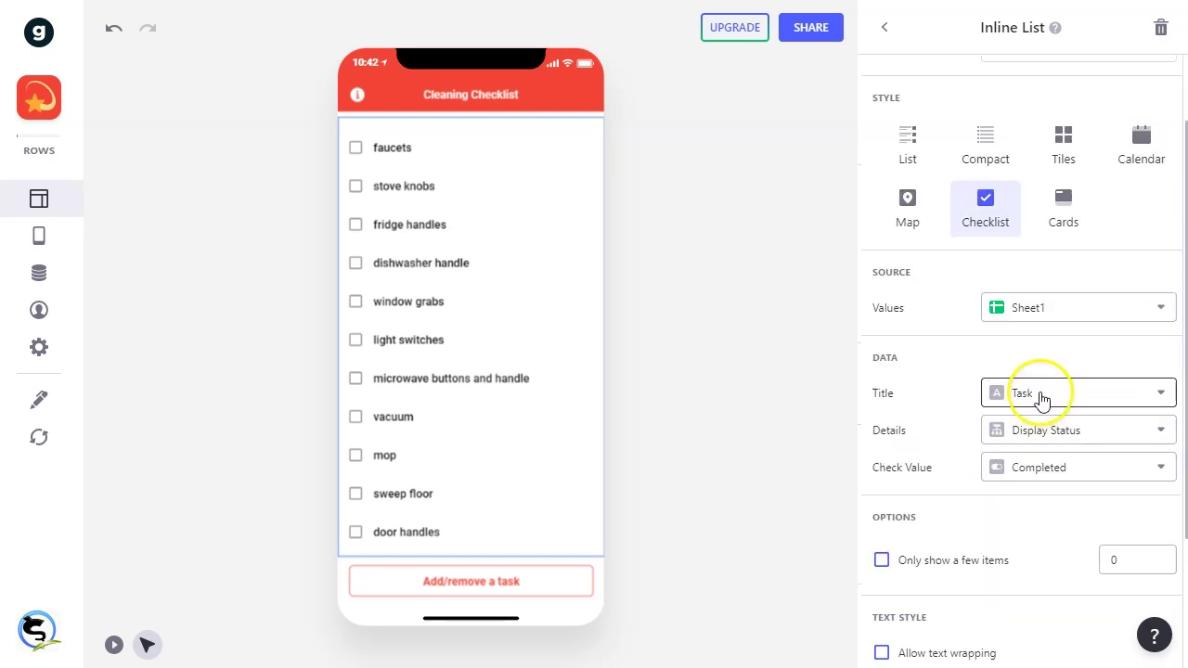
pyautogui.click(1047, 388)
pyautogui.click(1054, 67)
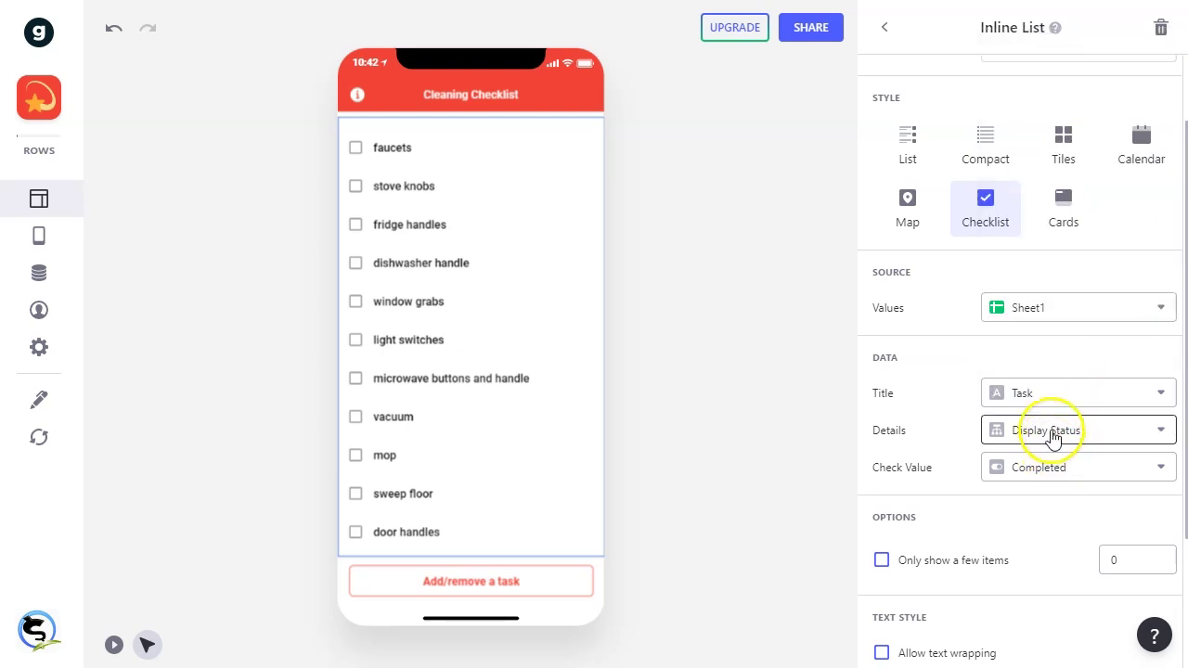
pyautogui.click(1054, 435)
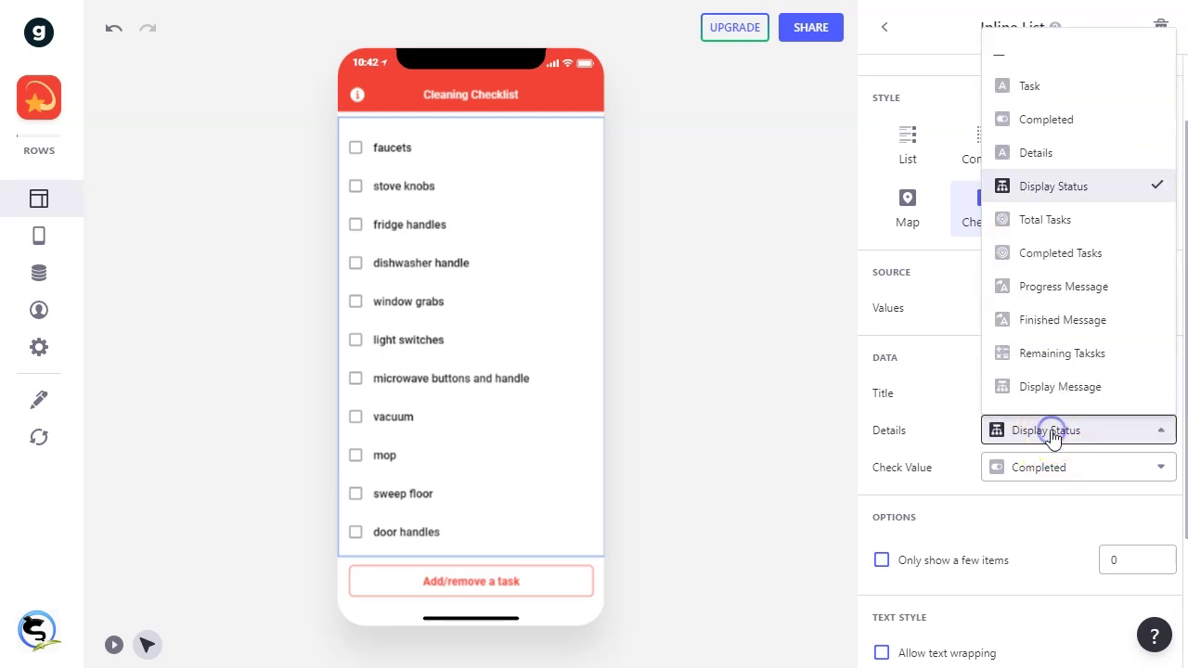
pyautogui.click(1130, 185)
# - Turn on 'Only show a few items' and lower the item limit
pyautogui.scroll(-2, 1021, 478)
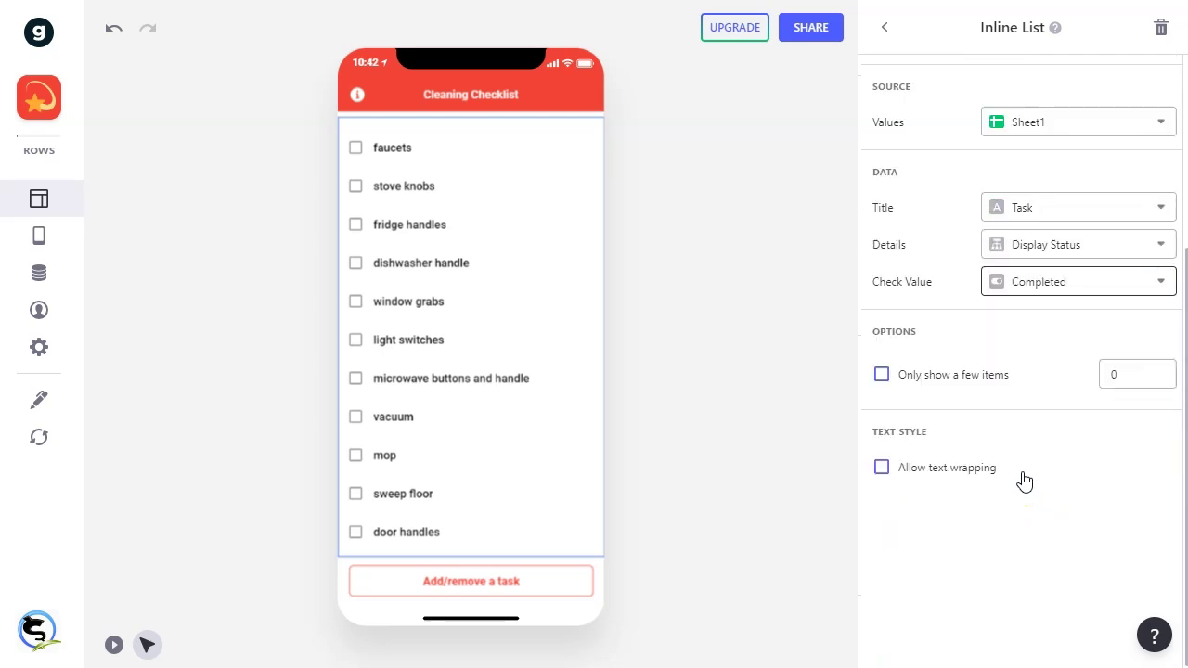
pyautogui.click(881, 374)
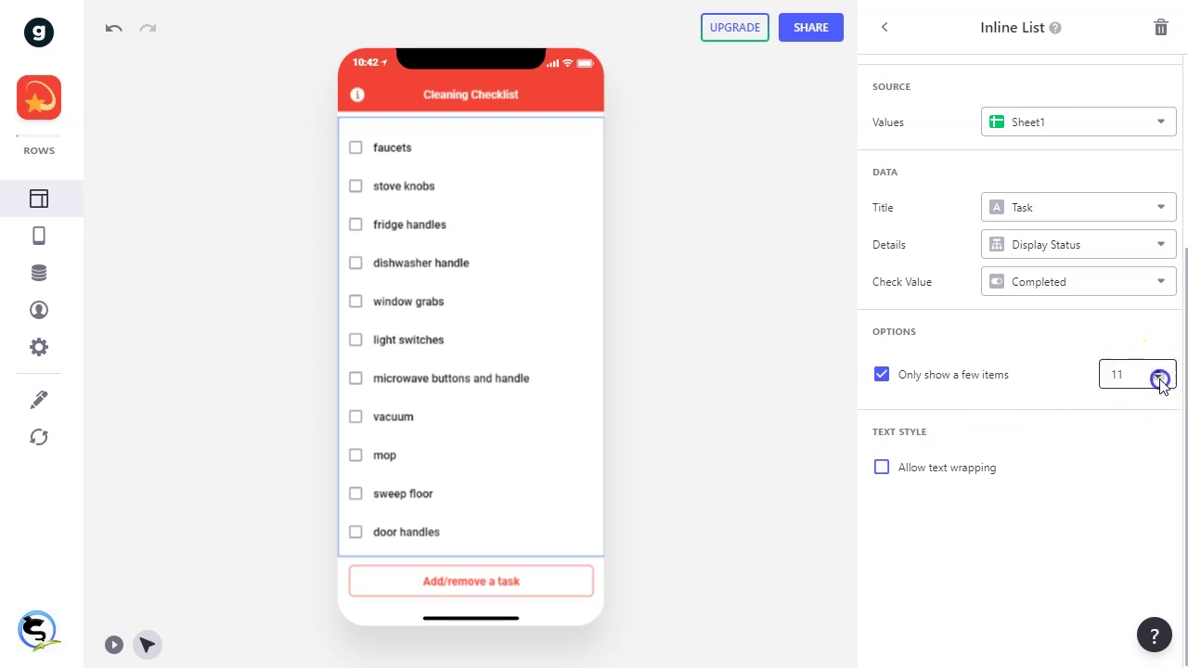
pyautogui.click(1159, 380)
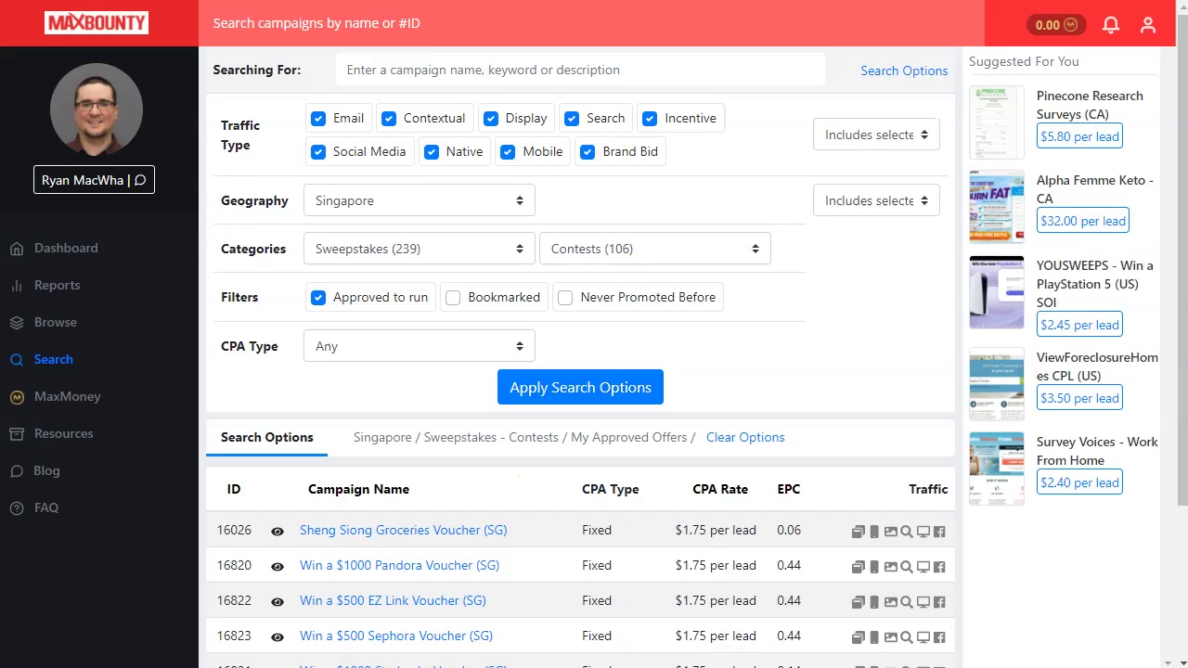
pyautogui.scroll(-2, 446, 383)
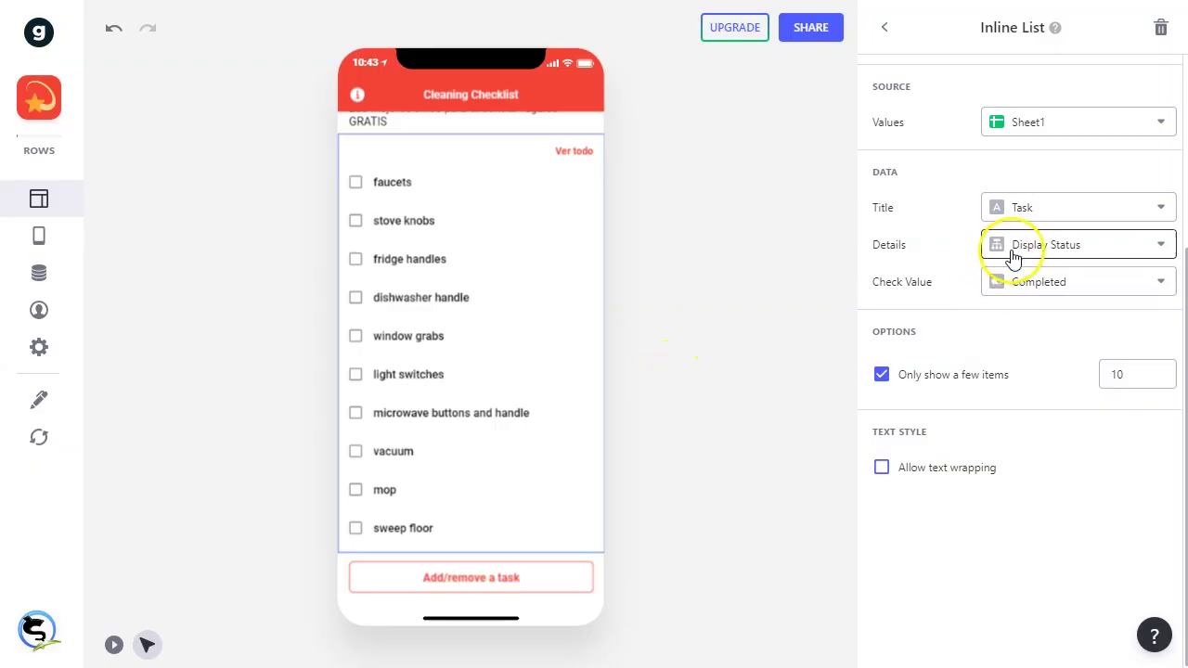
# - Lower the item limit to 9 and change the style from Checklist to List
pyautogui.click(1158, 379)
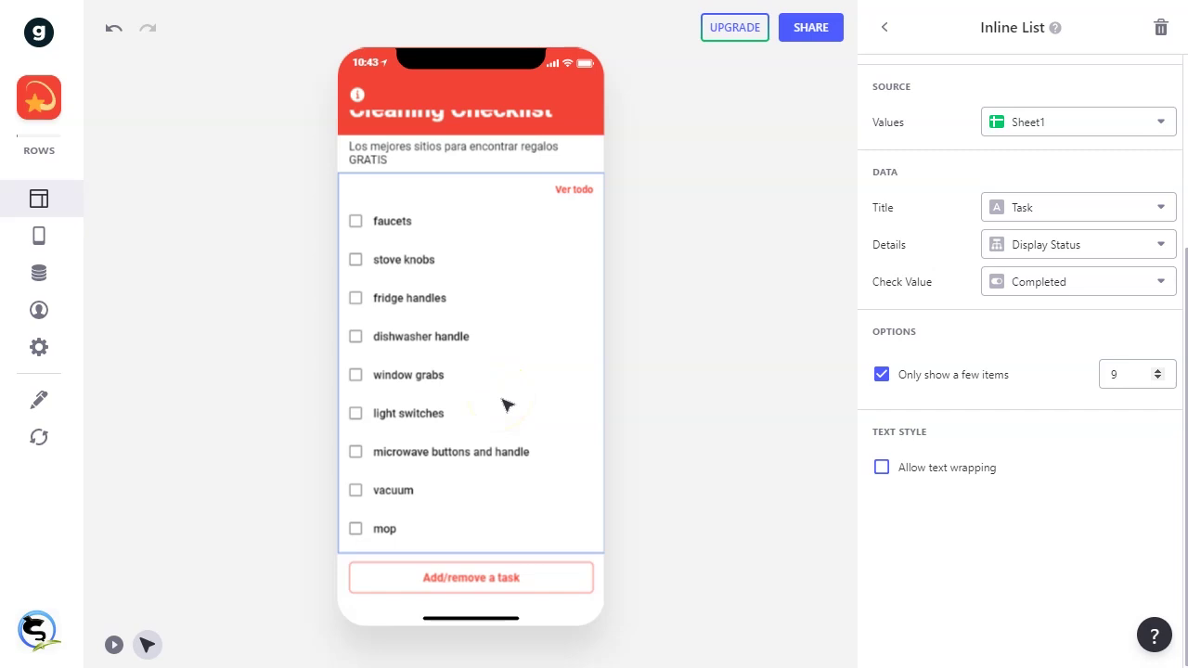
pyautogui.click(1103, 206)
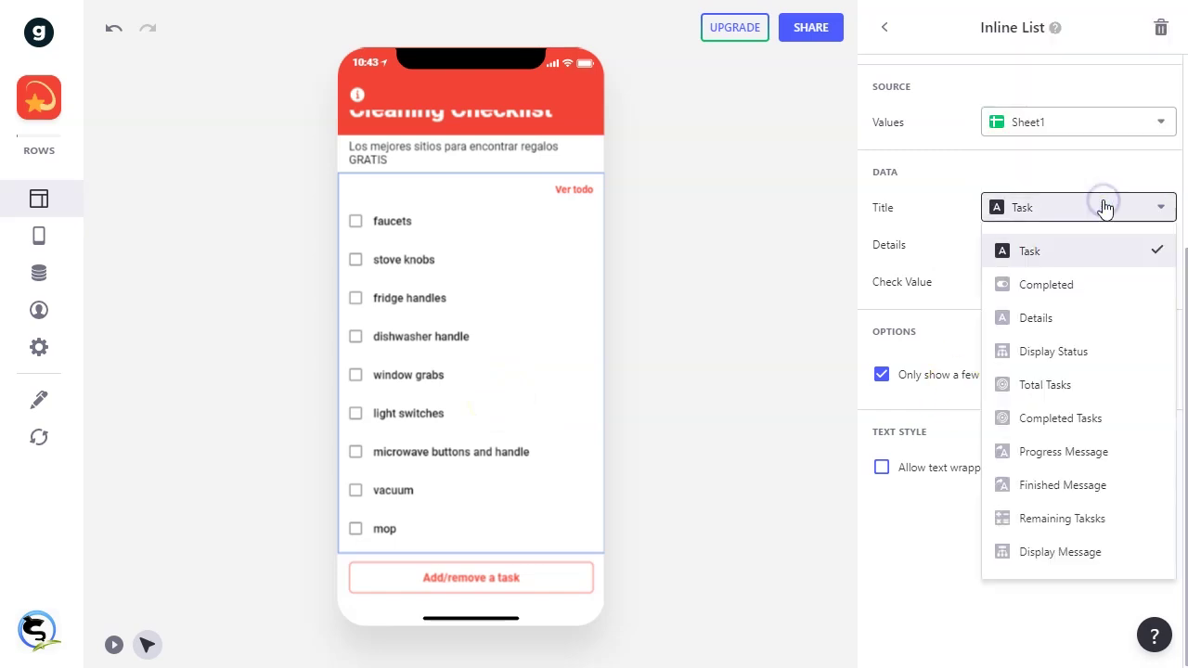
pyautogui.click(1017, 204)
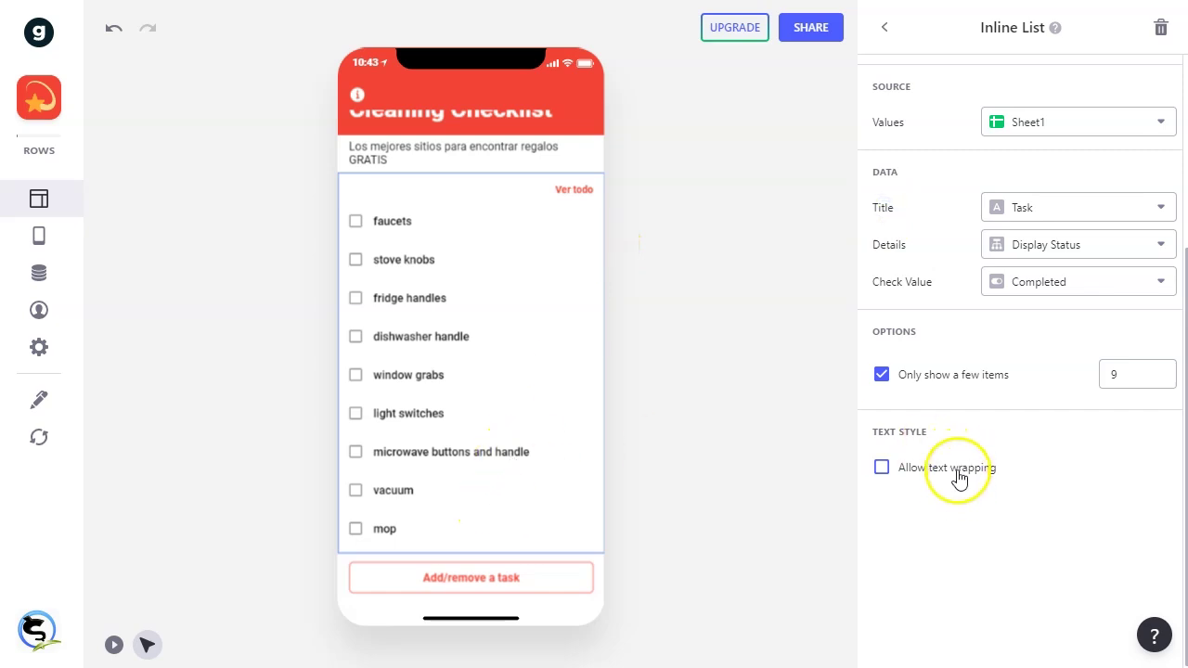
pyautogui.scroll(5, 896, 278)
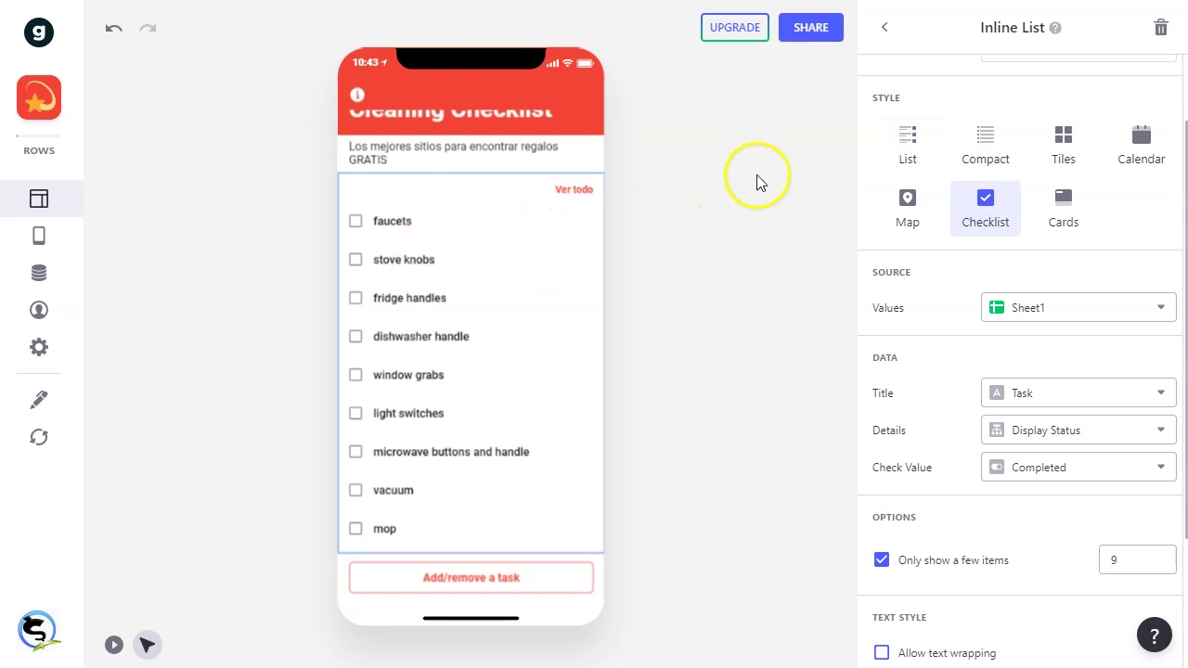
pyautogui.click(910, 147)
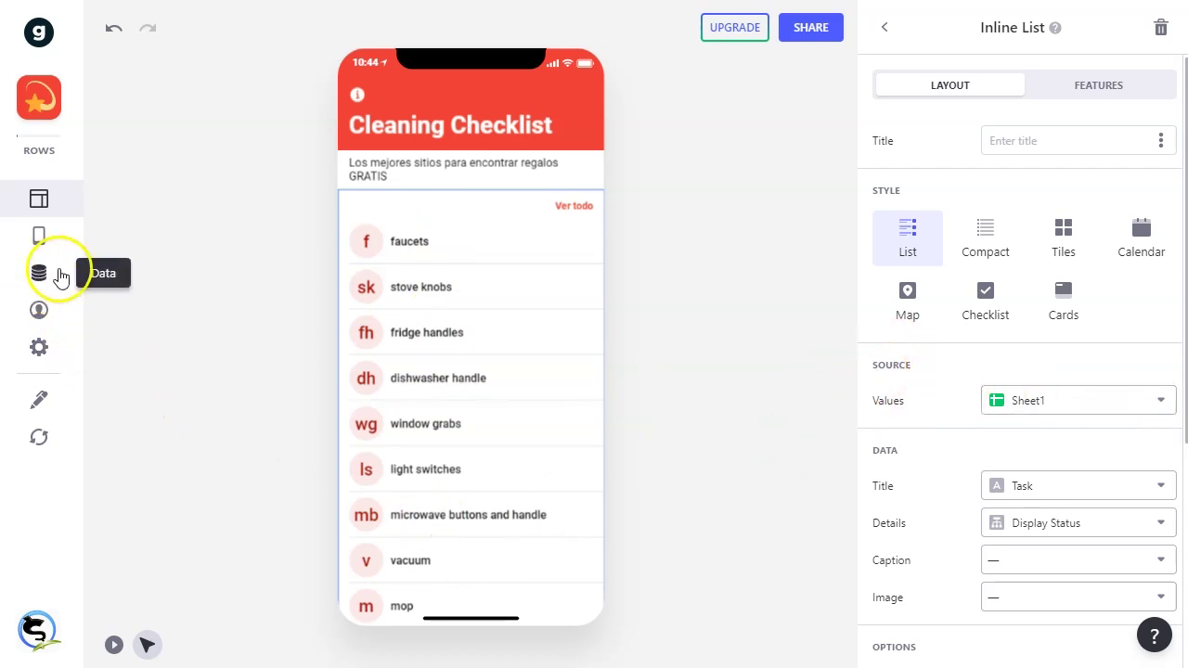
# - Open the app's data sheet and delete the Progress Message column
pyautogui.click(38, 275)
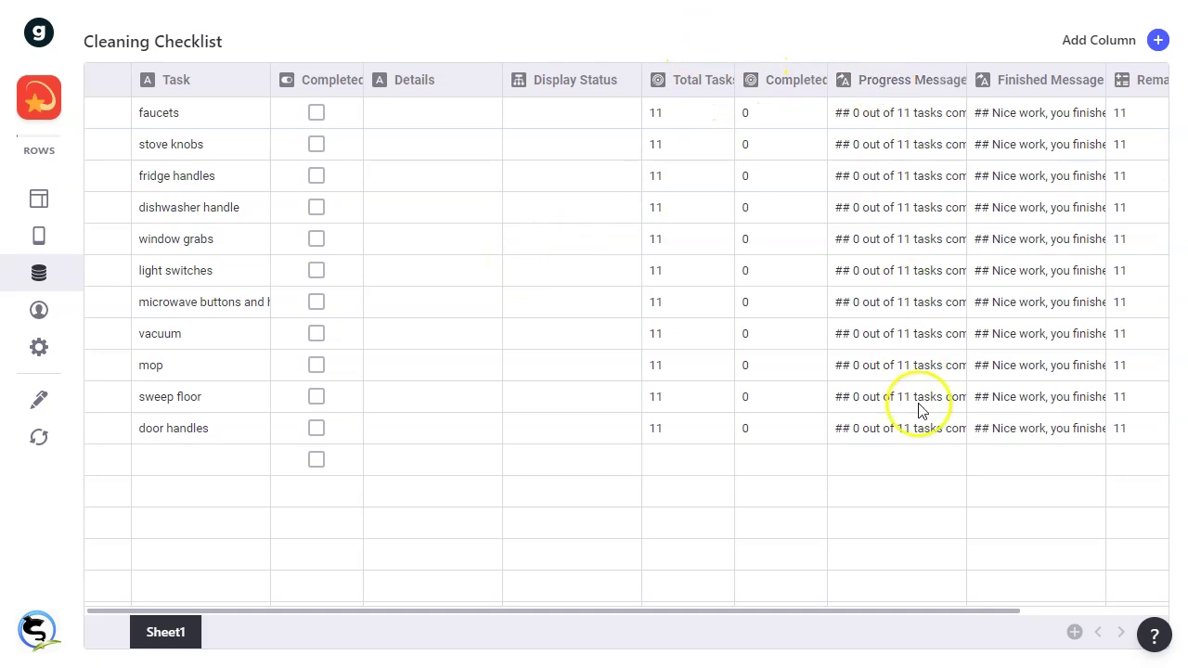
pyautogui.click(899, 73)
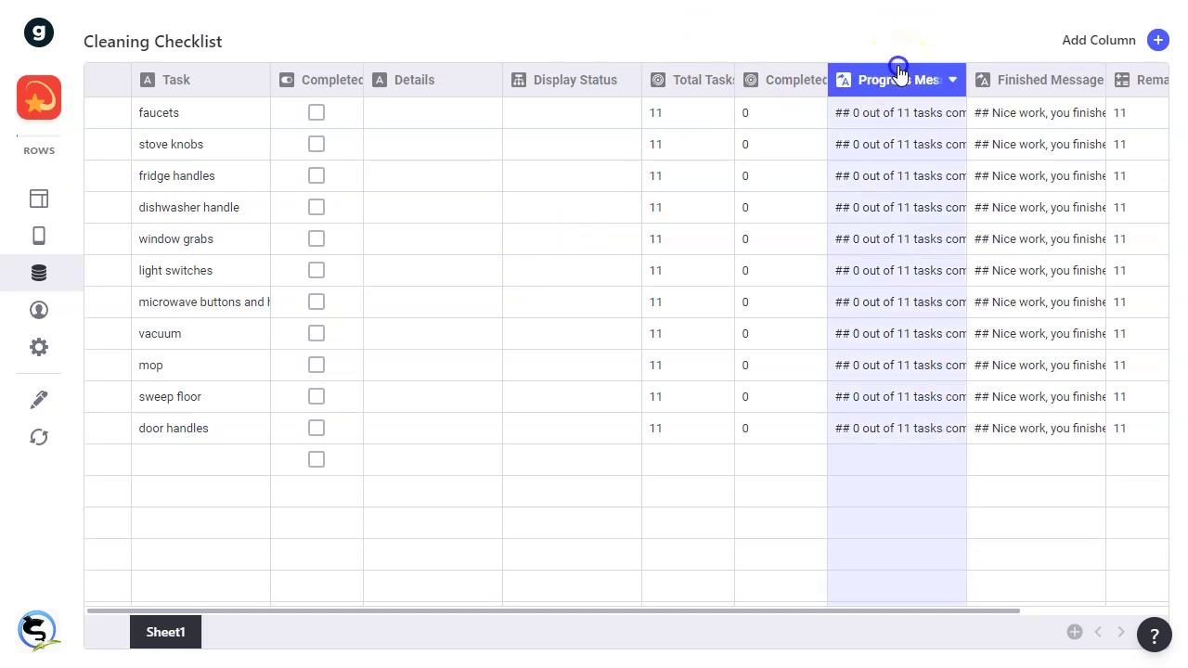
pyautogui.rightClick(899, 73)
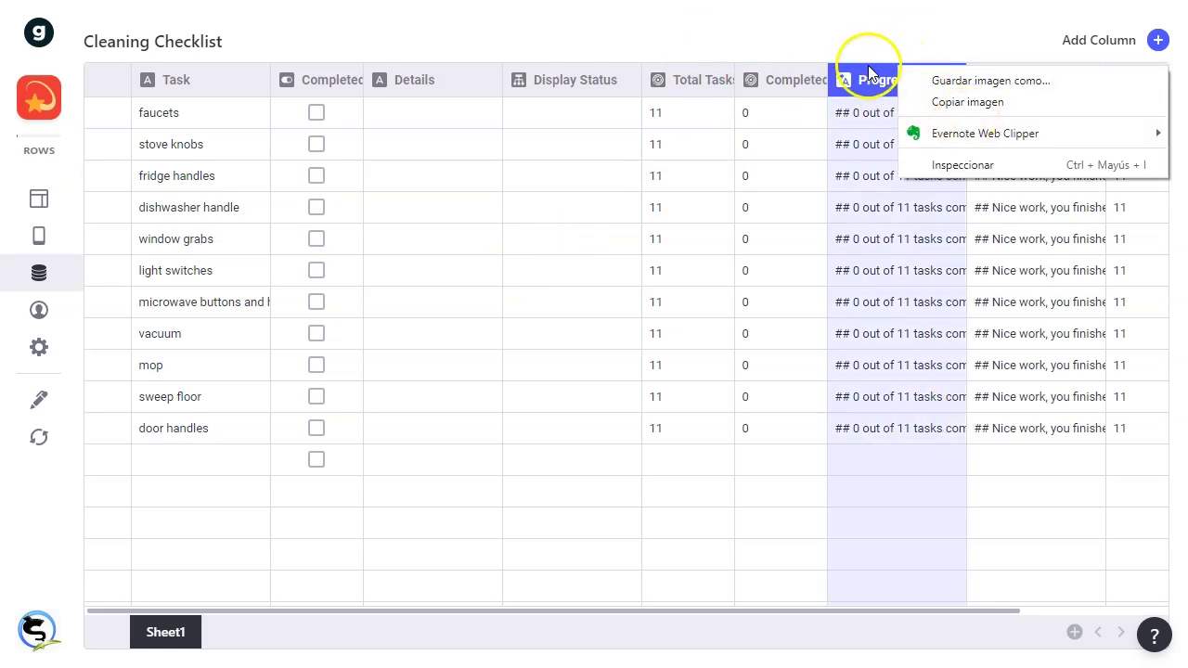
pyautogui.click(868, 80)
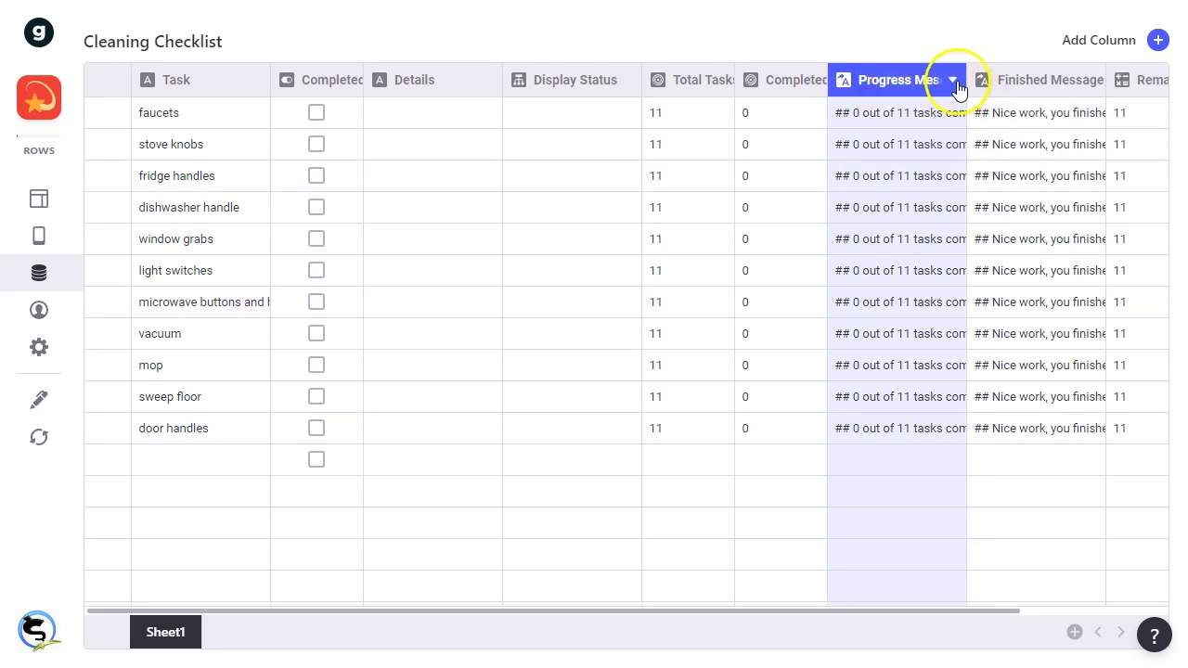
pyautogui.click(956, 82)
pyautogui.click(867, 154)
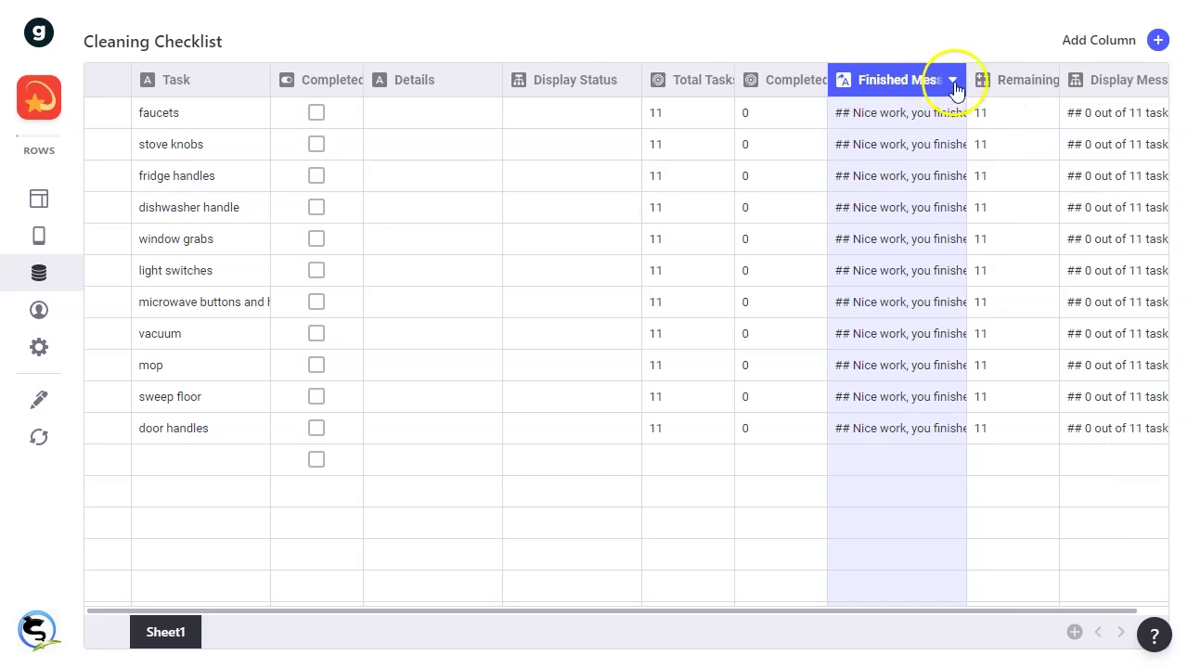
# - Delete the Finished Message and Display Message columns as well
pyautogui.click(951, 81)
pyautogui.click(889, 158)
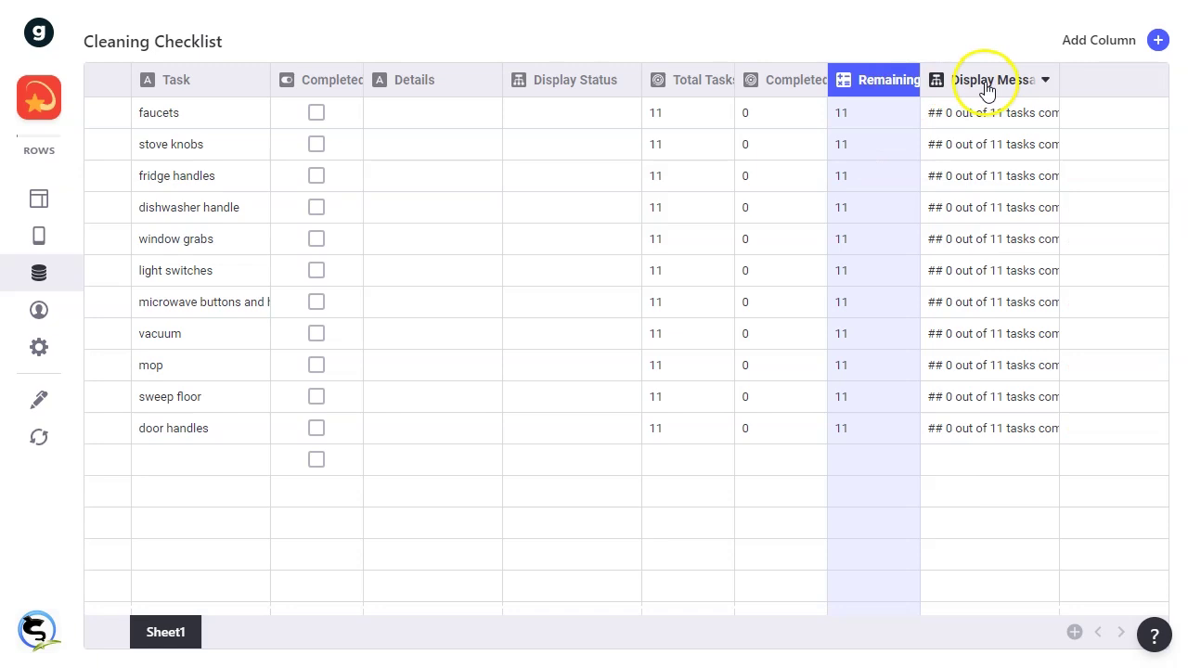
pyautogui.click(1045, 80)
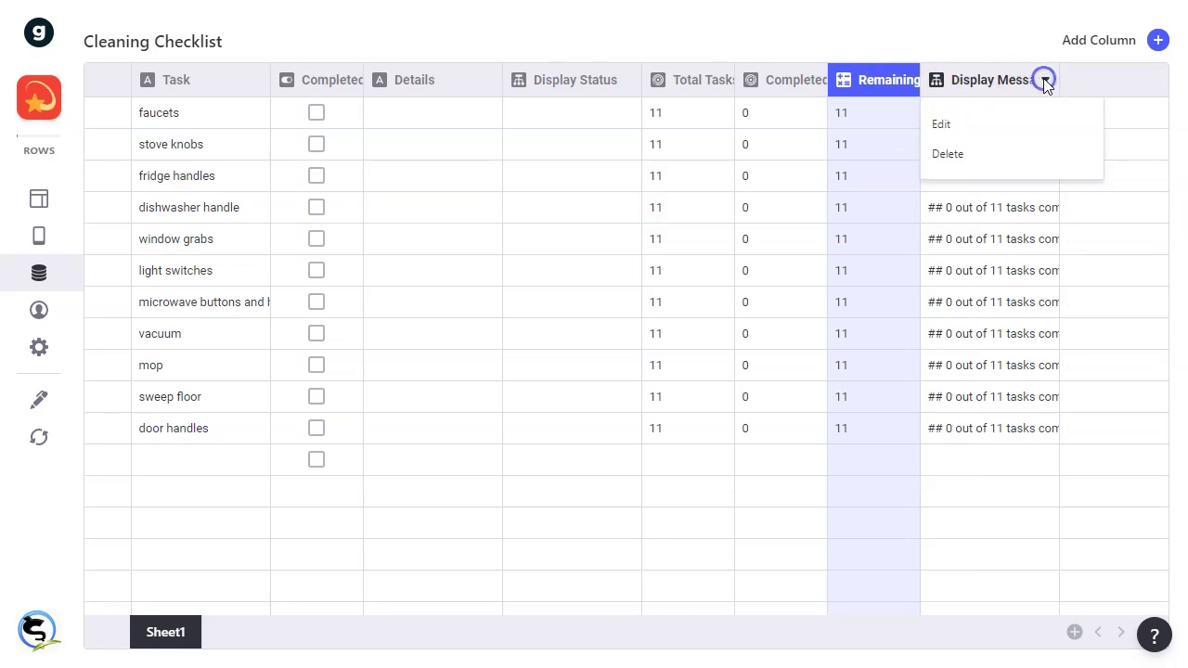
pyautogui.click(991, 156)
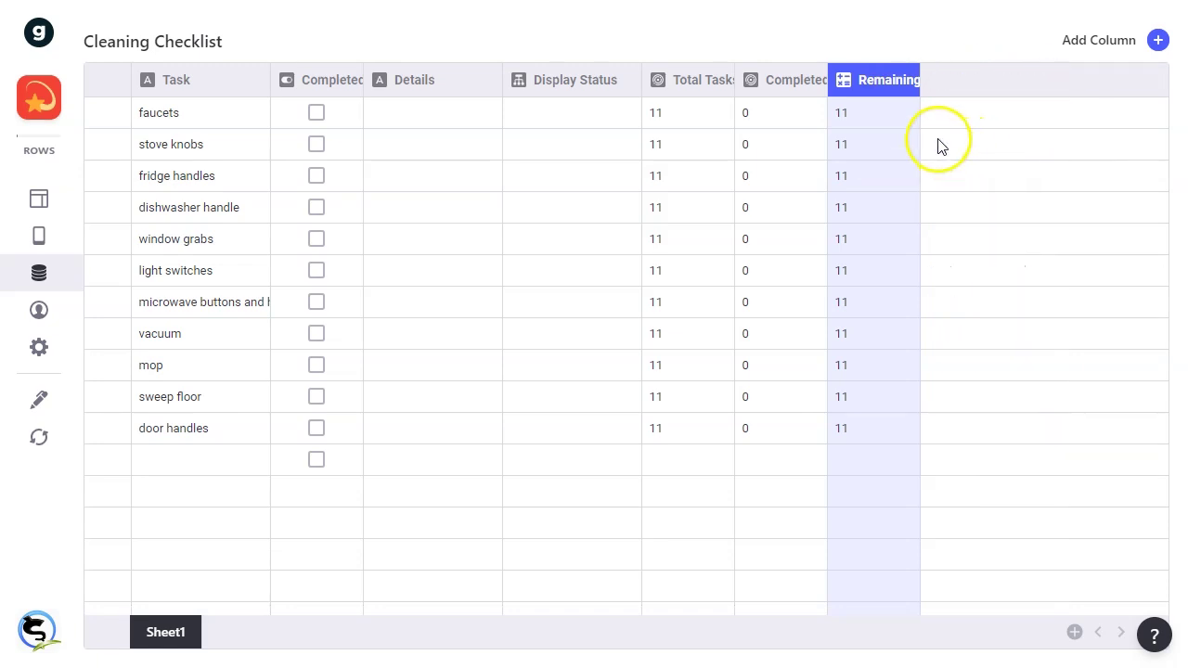
# - Add a new text column named 'nuestra opinión' to the sheet
pyautogui.click(1158, 40)
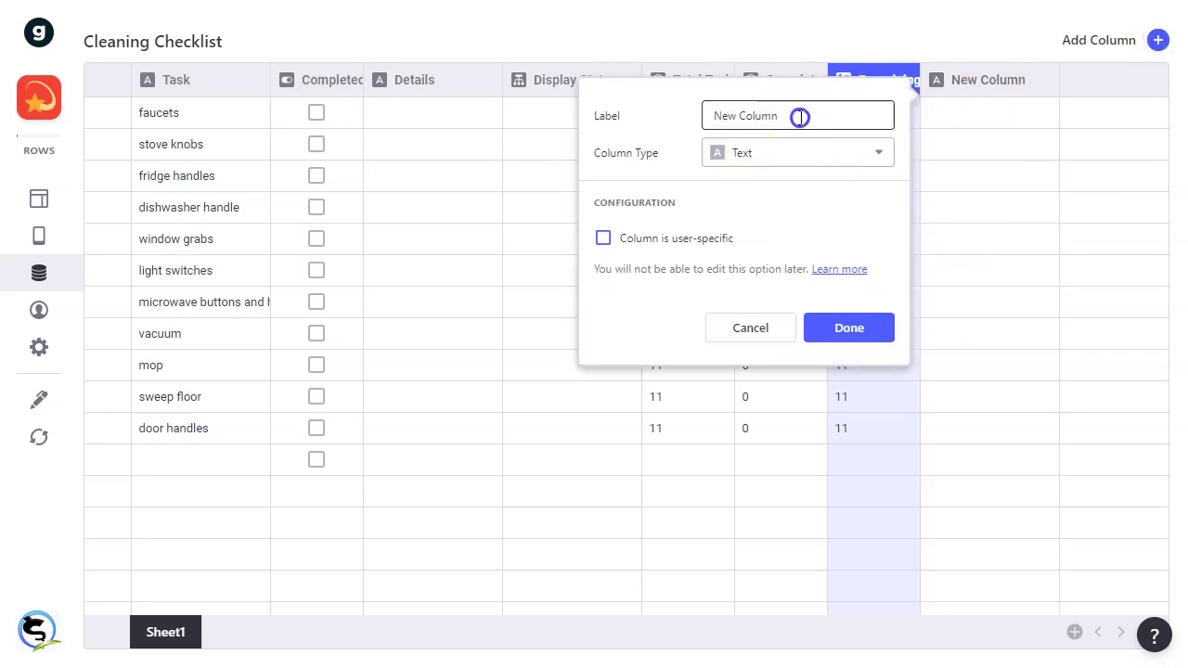
pyautogui.moveTo(800, 118); pyautogui.dragTo(673, 118)
pyautogui.write('nuestra opinión')
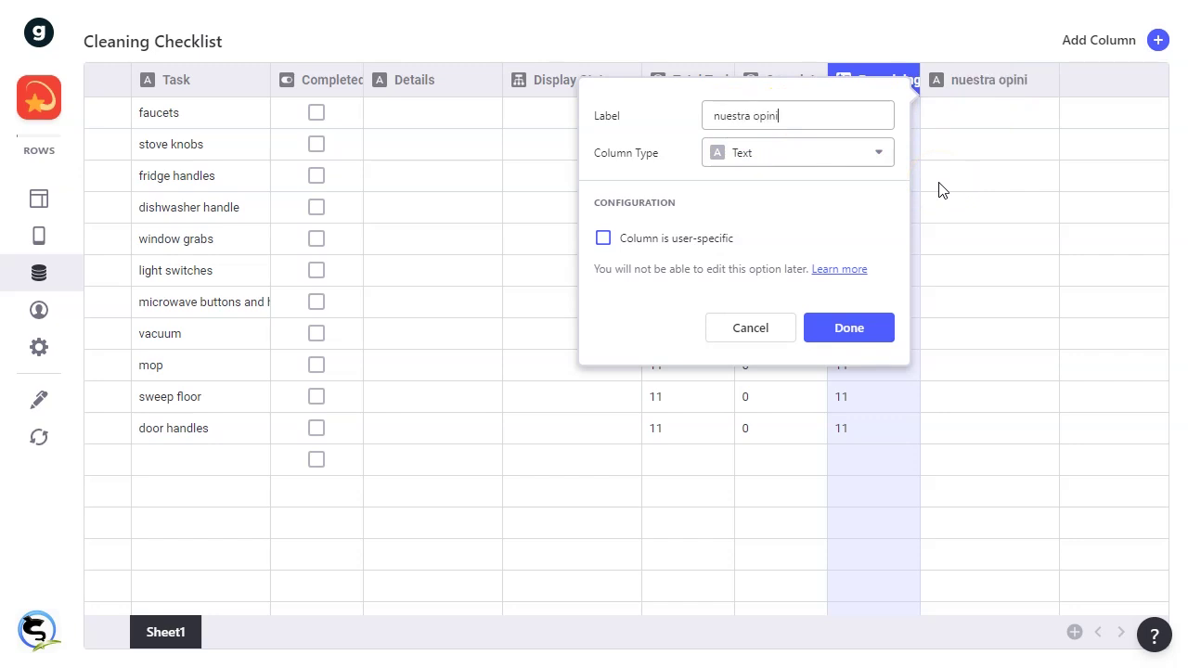
pyautogui.click(852, 329)
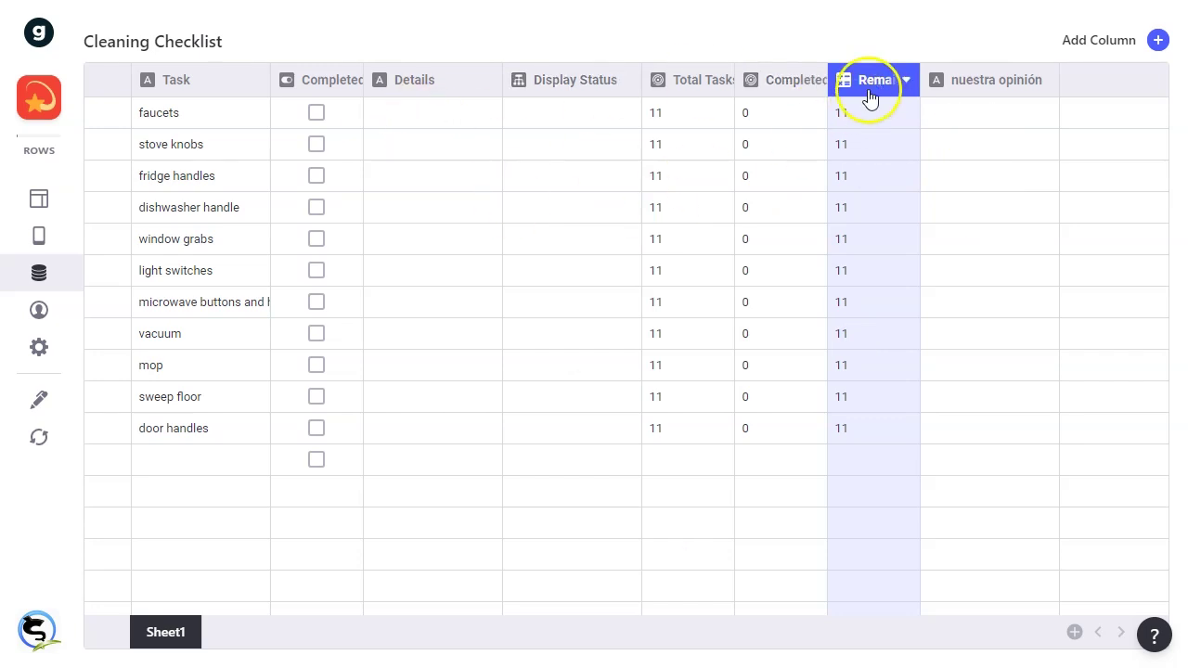
# - Delete the Display Status column and select the faucets task row
pyautogui.click(626, 80)
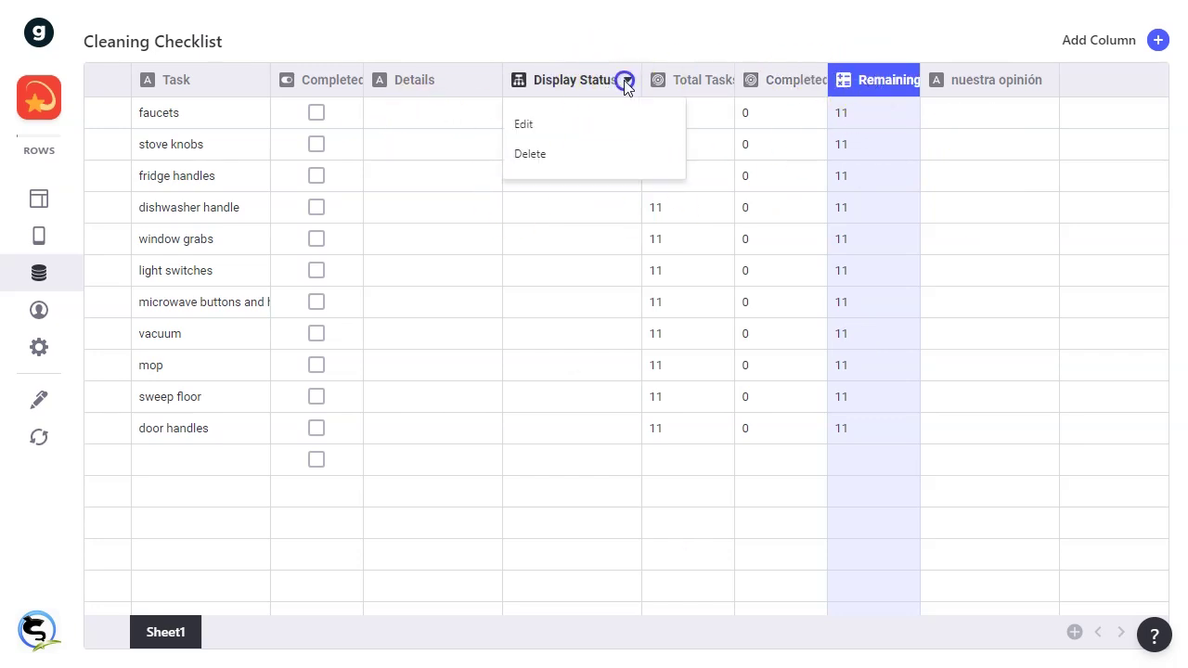
pyautogui.click(573, 159)
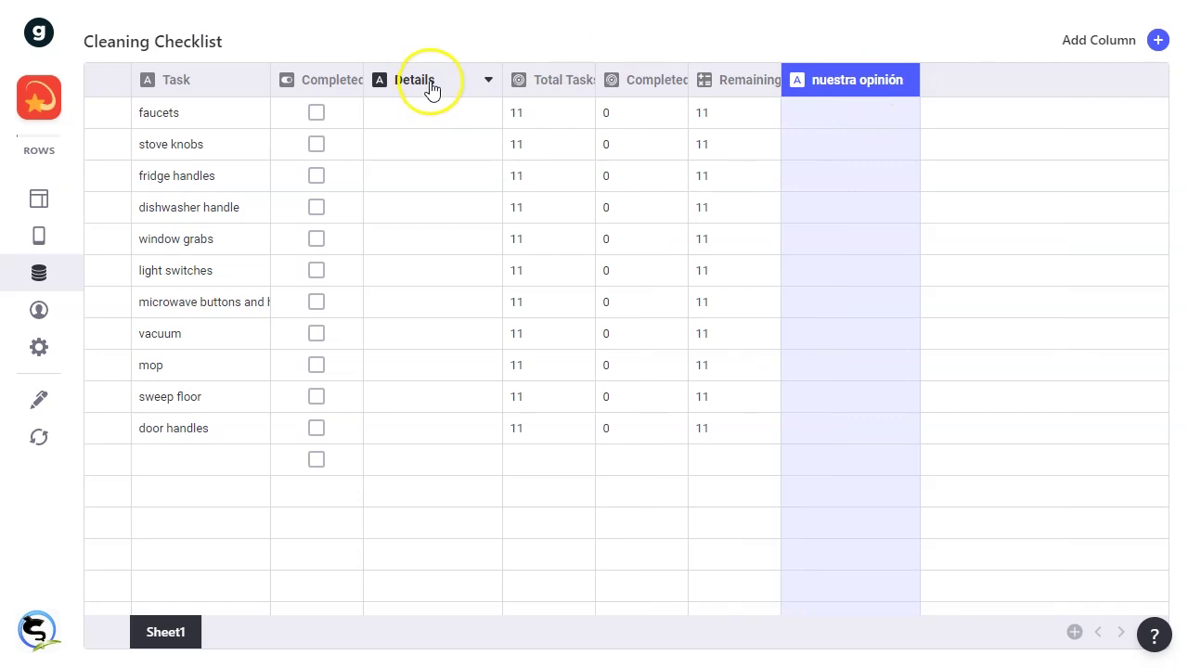
pyautogui.click(176, 112)
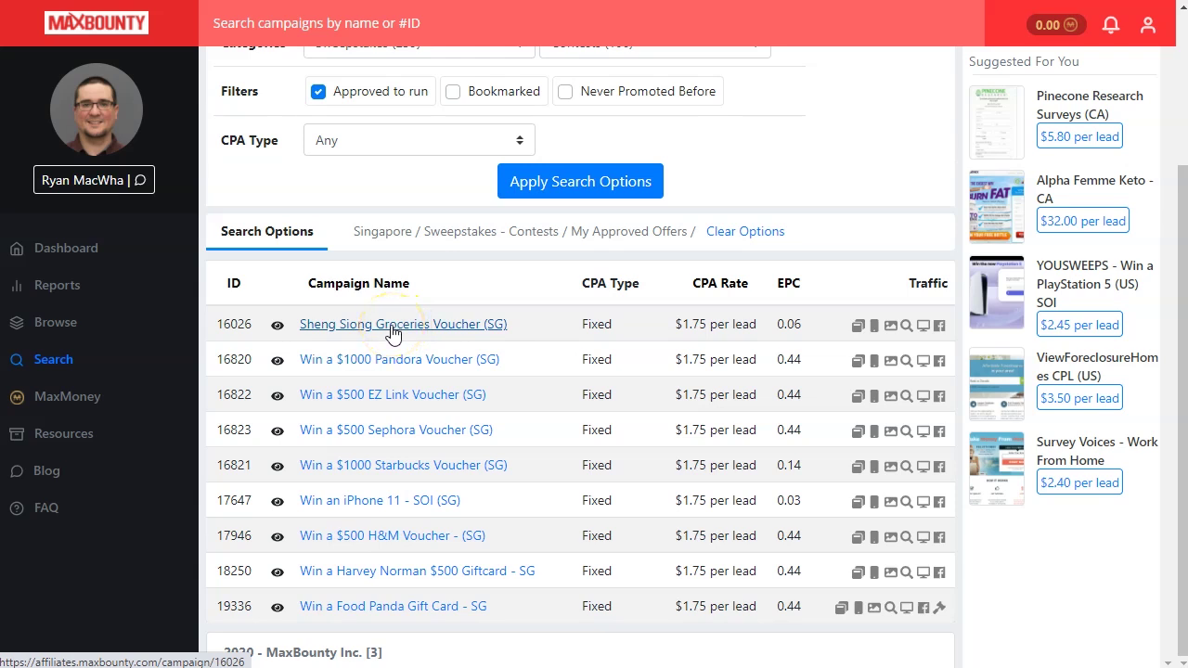
# - Open the Sheng Siong Groceries Voucher (SG) campaign and copy 'Sheng Siong Groceries' from its title
pyautogui.moveTo(277, 330)
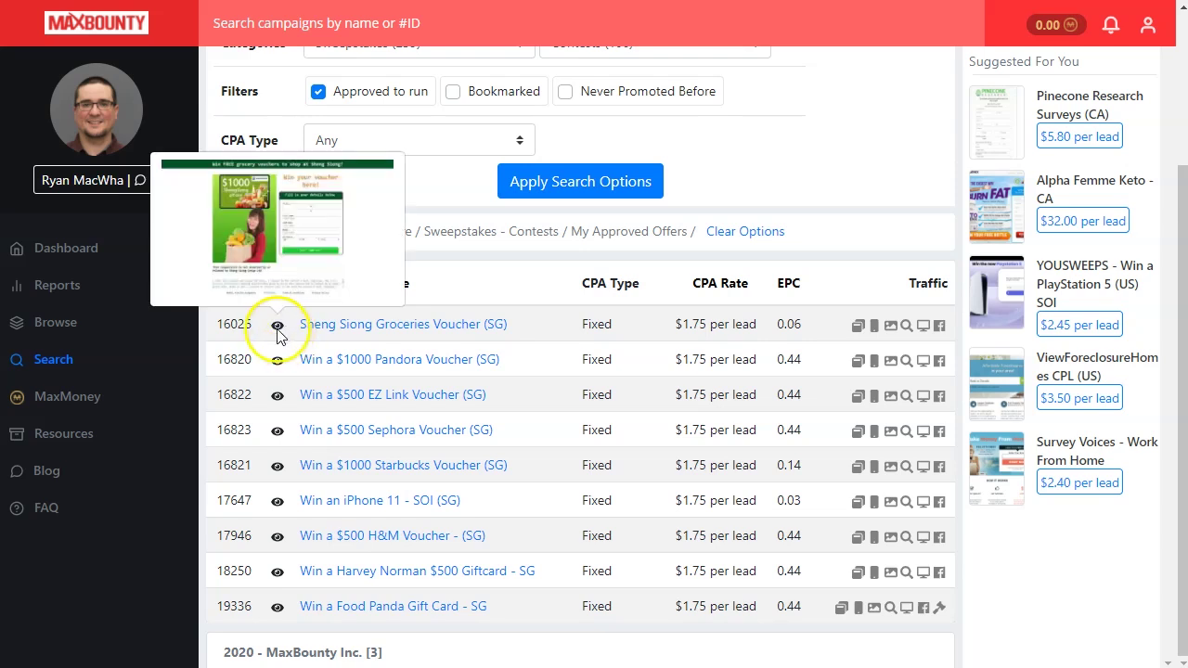
pyautogui.click(479, 325)
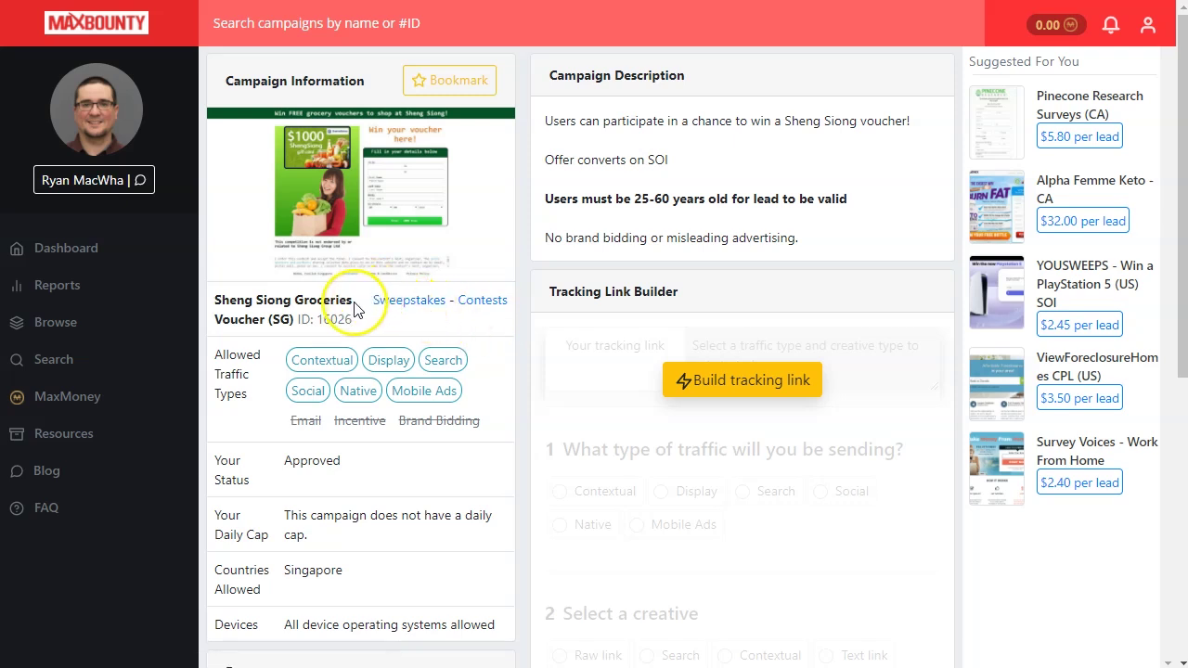
pyautogui.moveTo(353, 300); pyautogui.dragTo(238, 299)
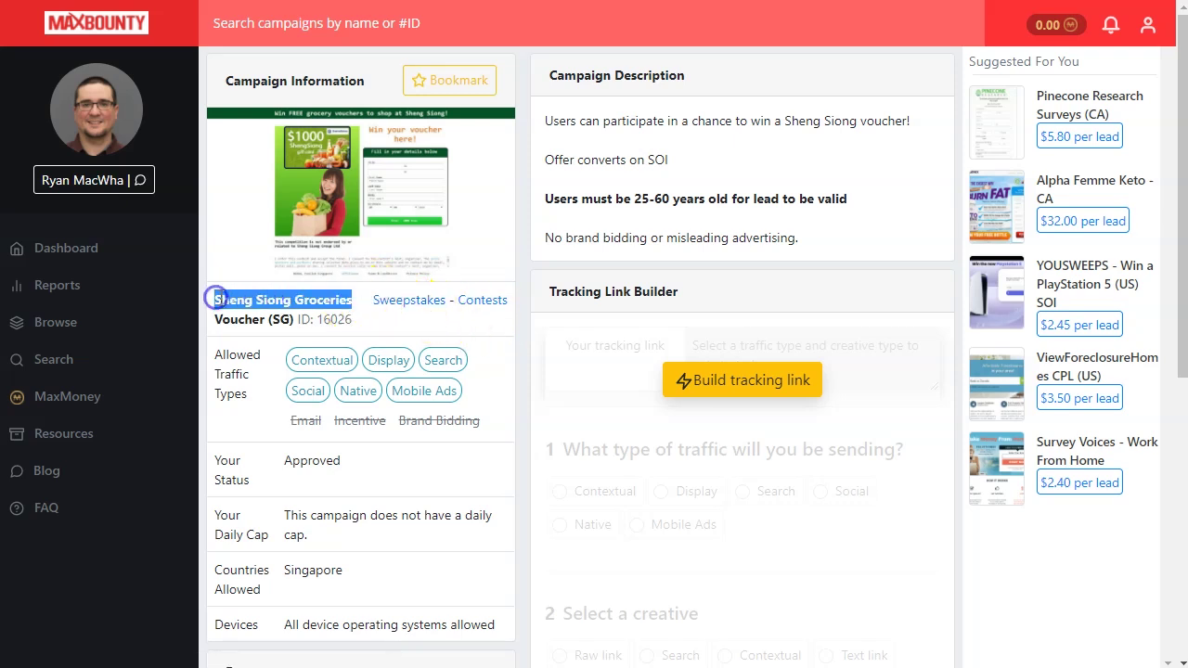
pyautogui.rightClick(216, 299)
pyautogui.click(246, 312)
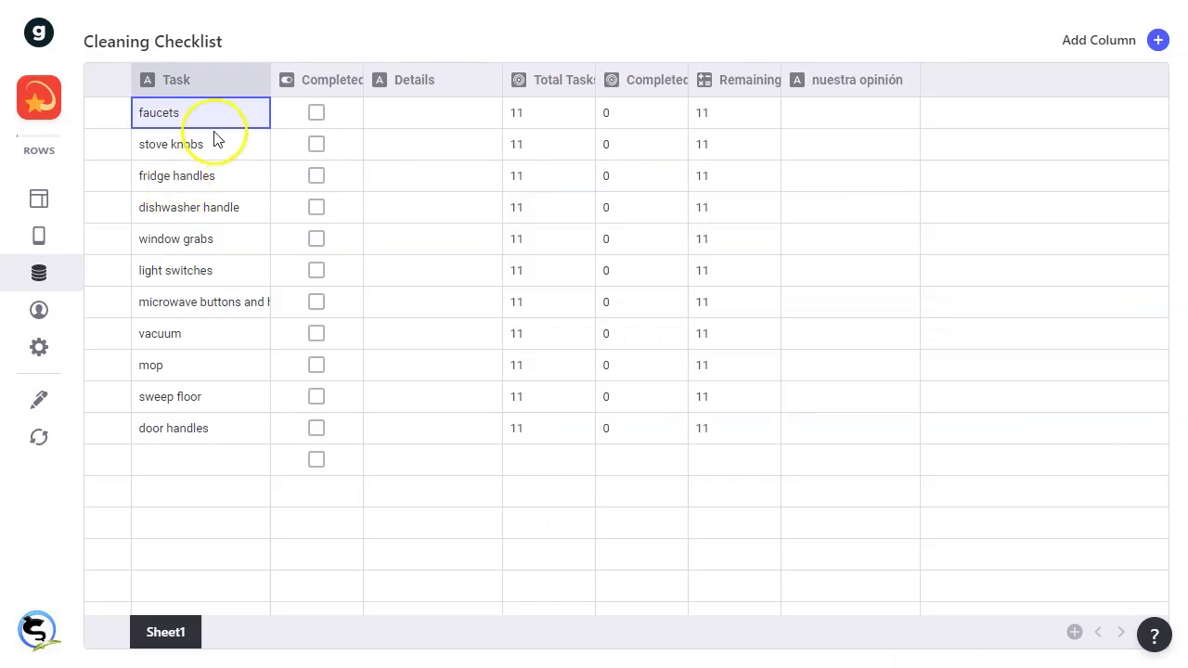
# - Replace the first task 'faucets' with the pasted 'Sheng Siong Groceries' in the Cleaning Checklist sheet
pyautogui.doubleClick(179, 113)
pyautogui.hotkey('ctrl', 'v')
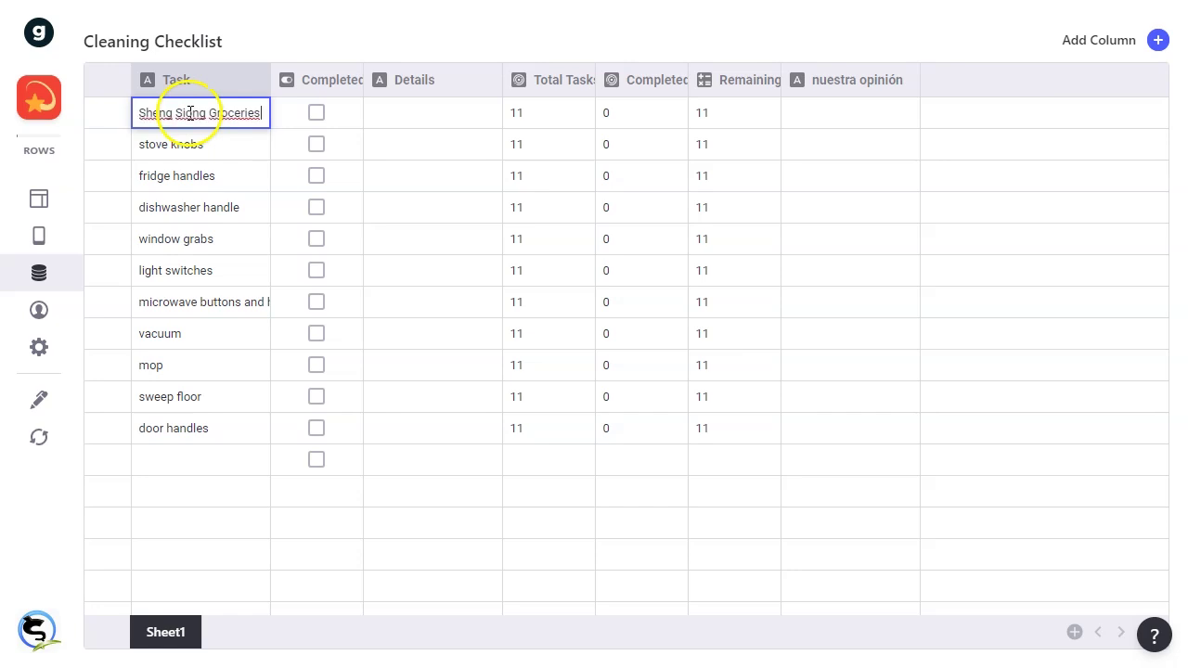
pyautogui.click(198, 146)
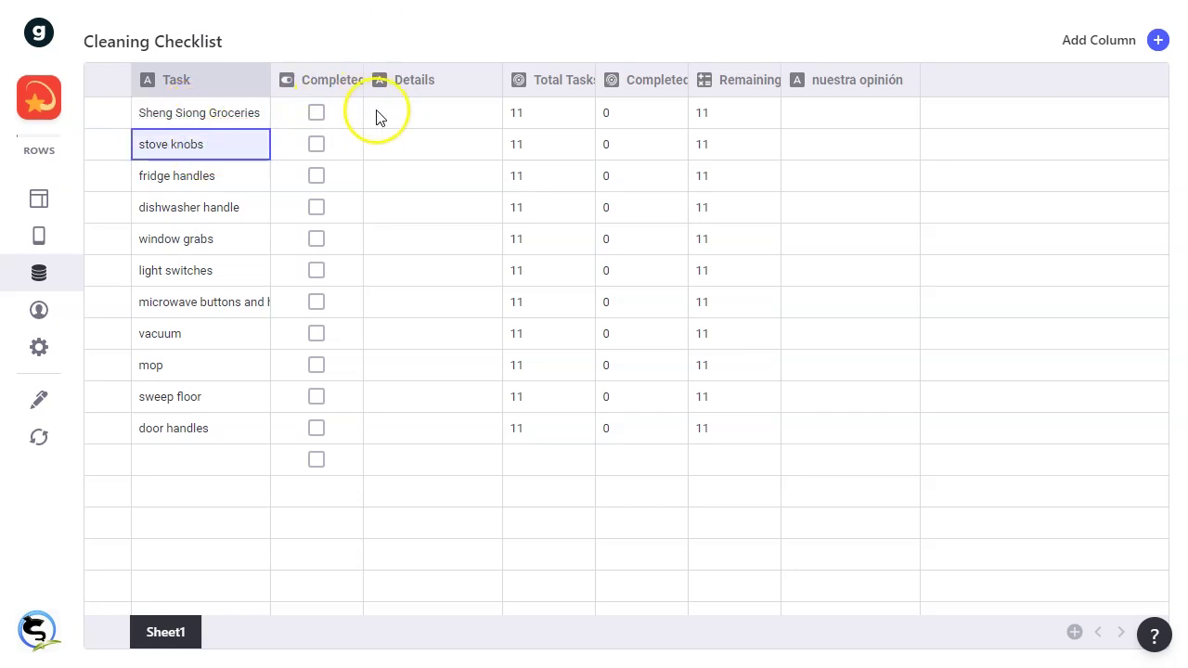
pyautogui.click(420, 112)
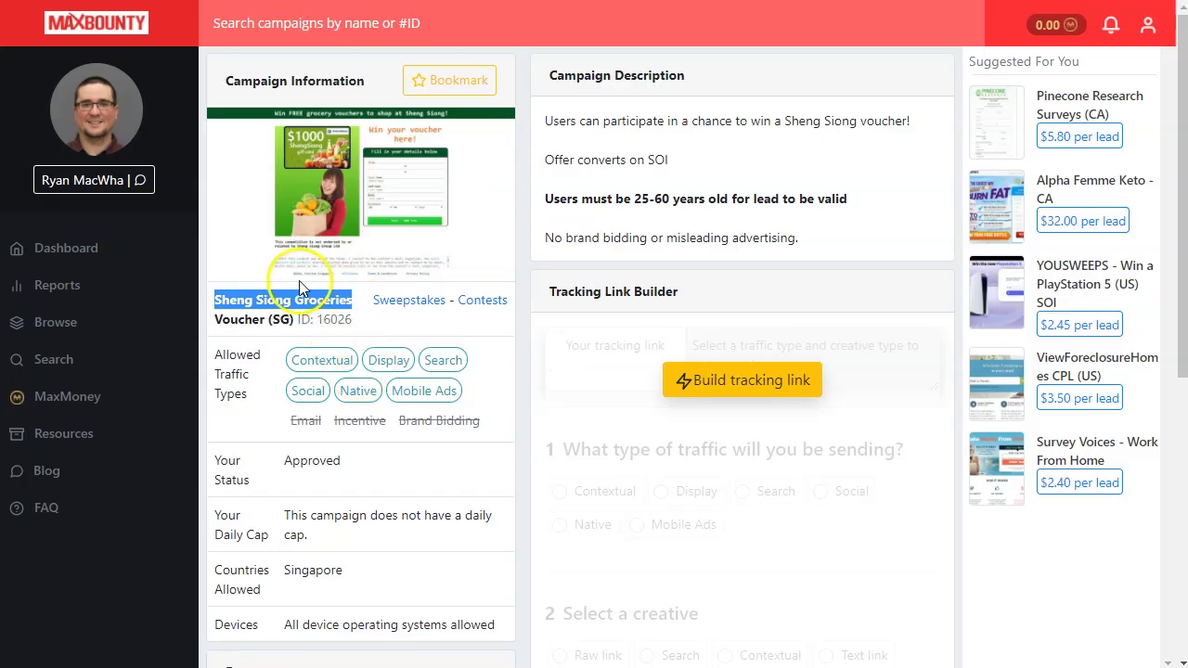
# - Build a MaxBounty tracking link with Contextual traffic and Raw link creative, and copy it
pyautogui.click(788, 399)
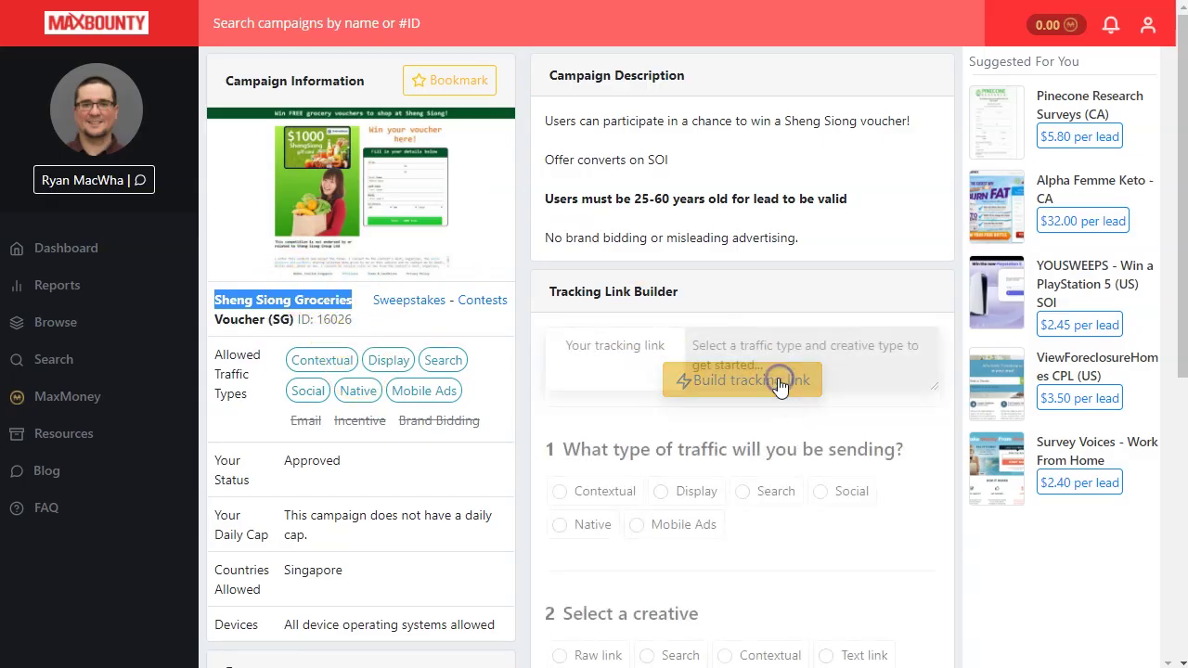
pyautogui.scroll(-2, 702, 415)
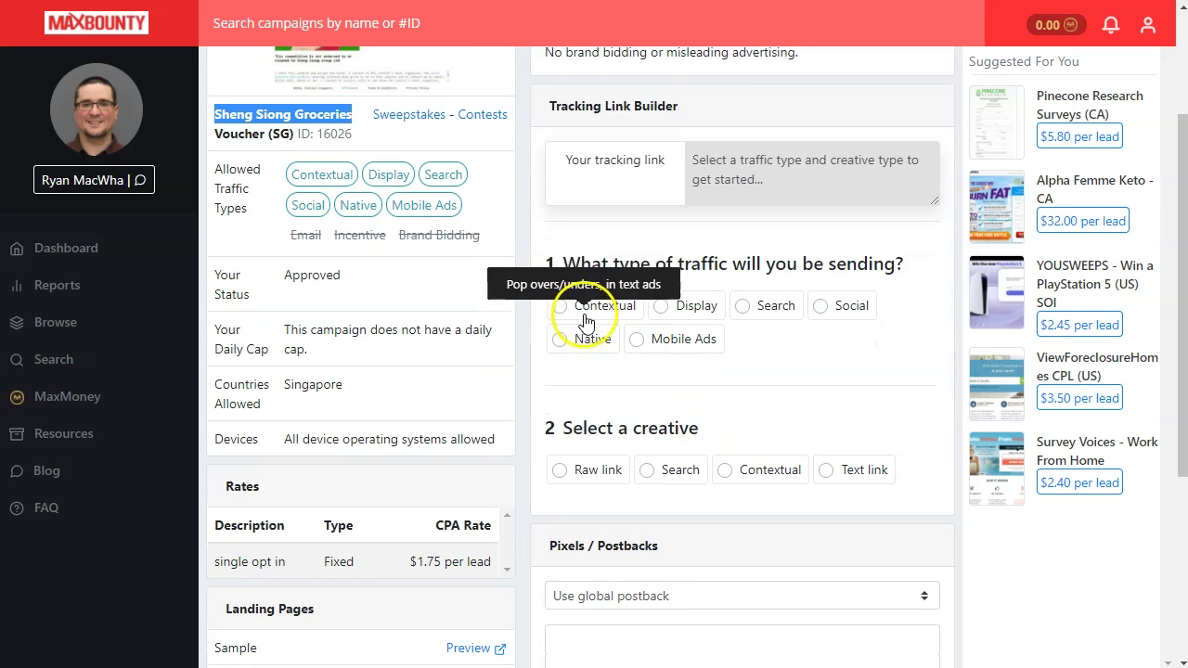
pyautogui.click(591, 307)
pyautogui.scroll(-3, 591, 307)
pyautogui.click(599, 193)
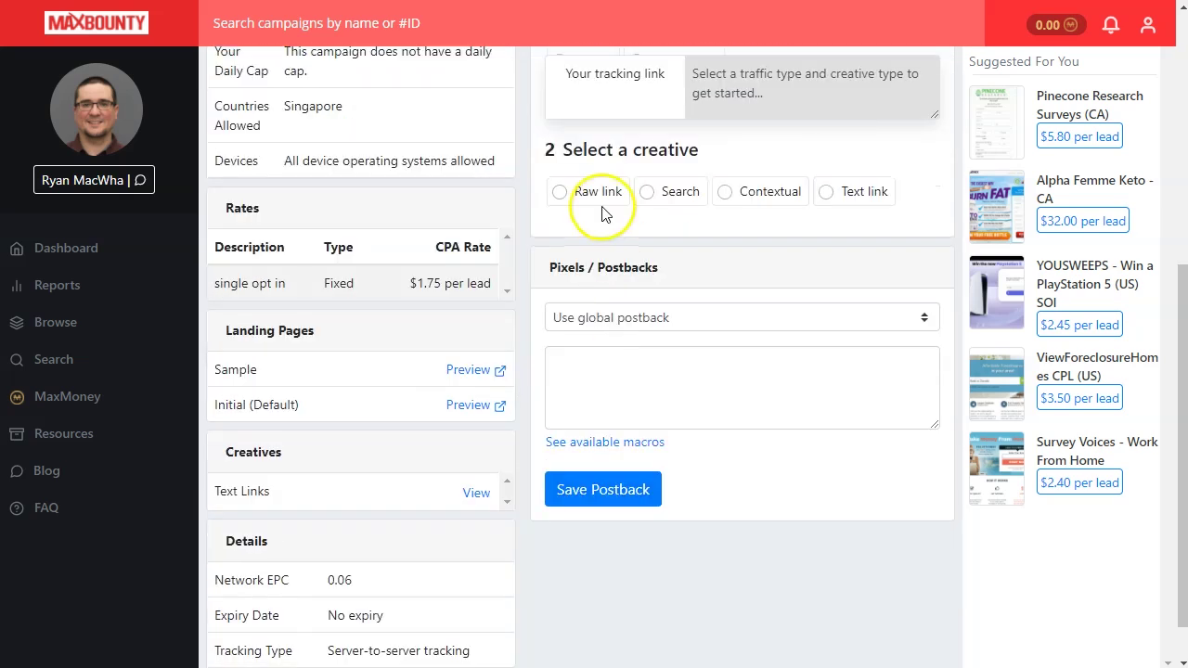
pyautogui.scroll(-3, 873, 341)
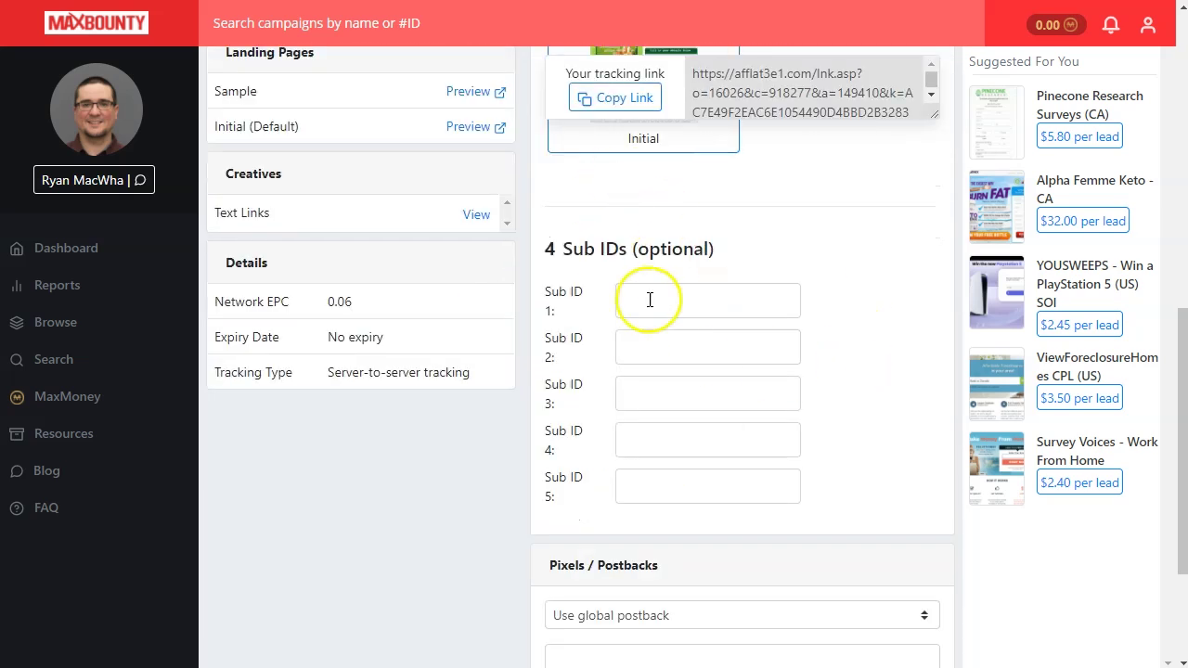
pyautogui.scroll(-2, 664, 306)
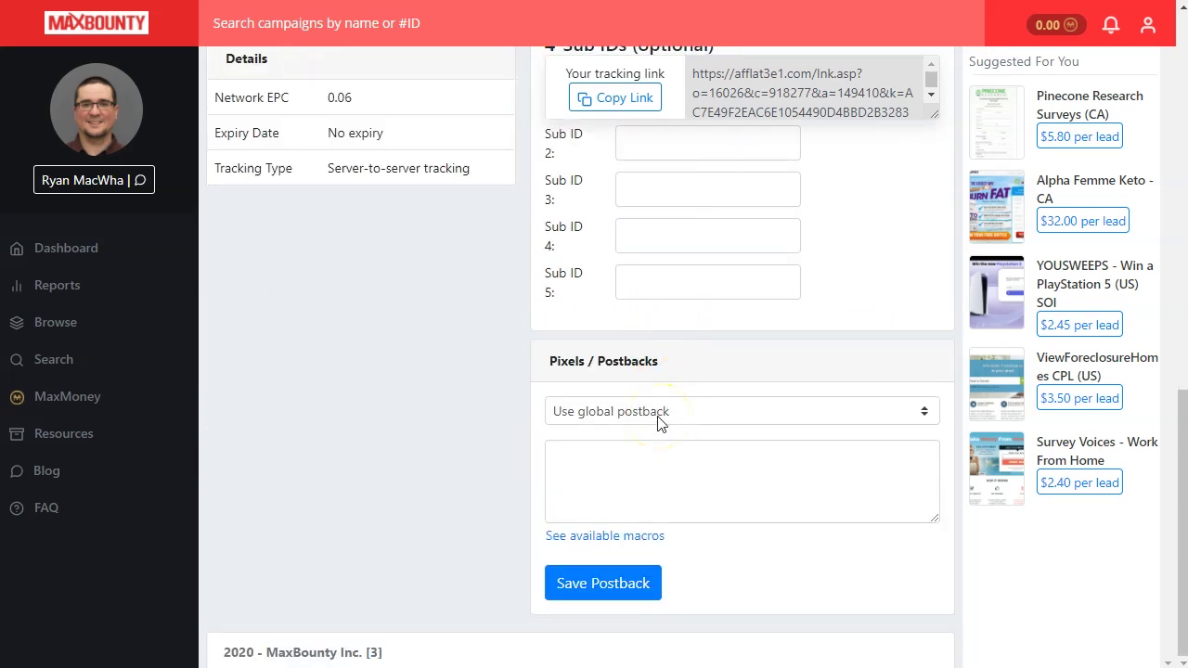
pyautogui.scroll(4, 661, 420)
pyautogui.click(604, 99)
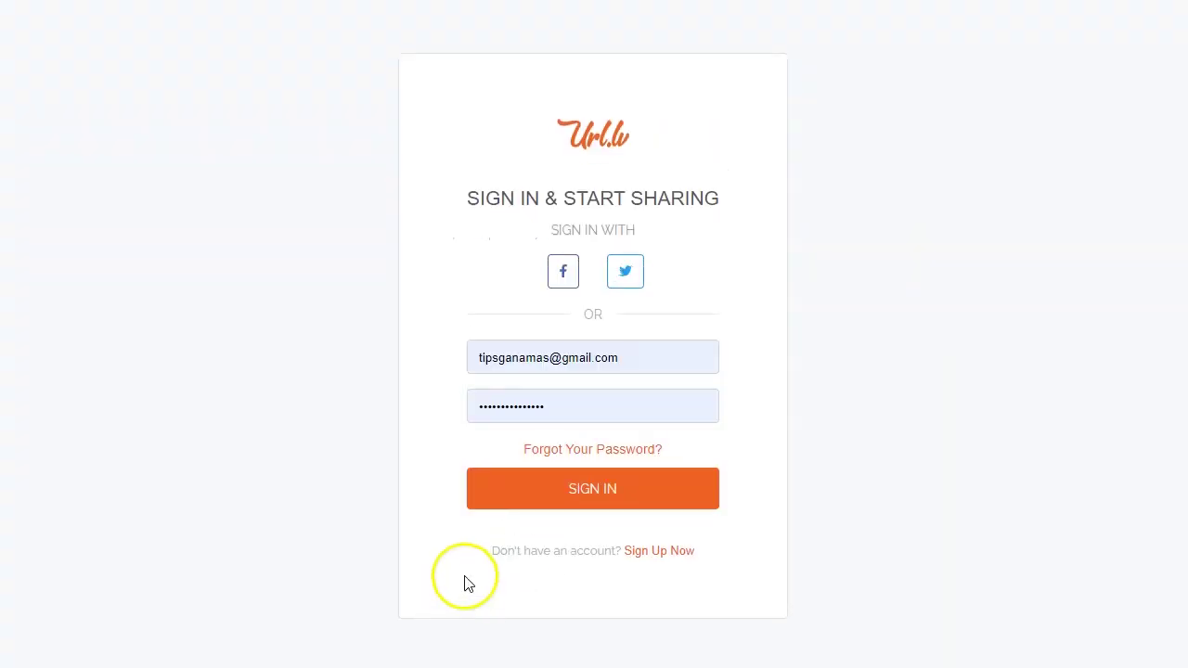
# - Sign in to Url.lv and create a short link from the pasted MaxBounty tracking URL
pyautogui.click(597, 498)
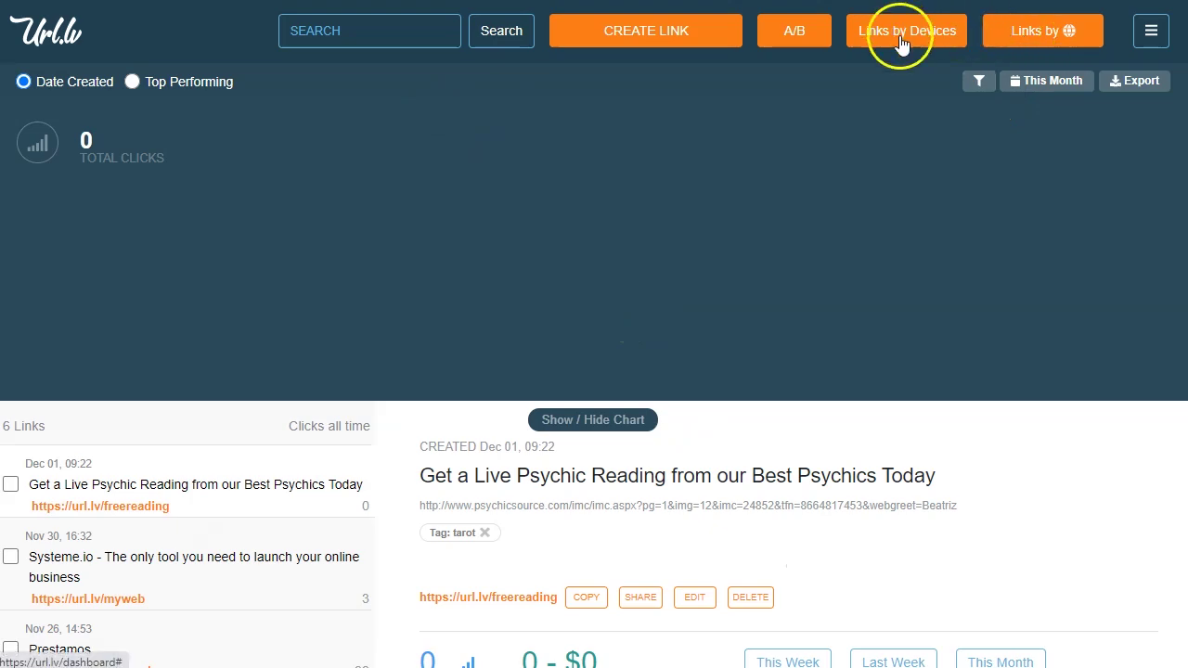
pyautogui.click(662, 35)
pyautogui.click(1016, 112)
pyautogui.hotkey('ctrl', 'v')
pyautogui.click(1019, 176)
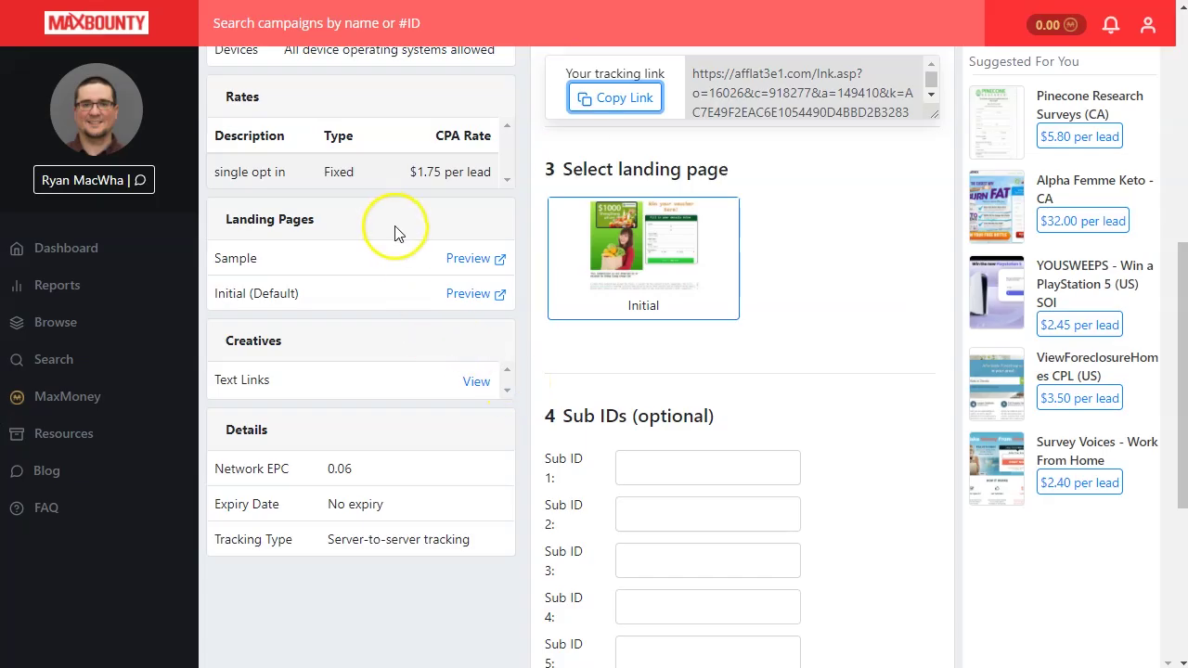
# - Change the short link's alias to 'Sheng Siong' and copy the short link
pyautogui.scroll(4, 319, 334)
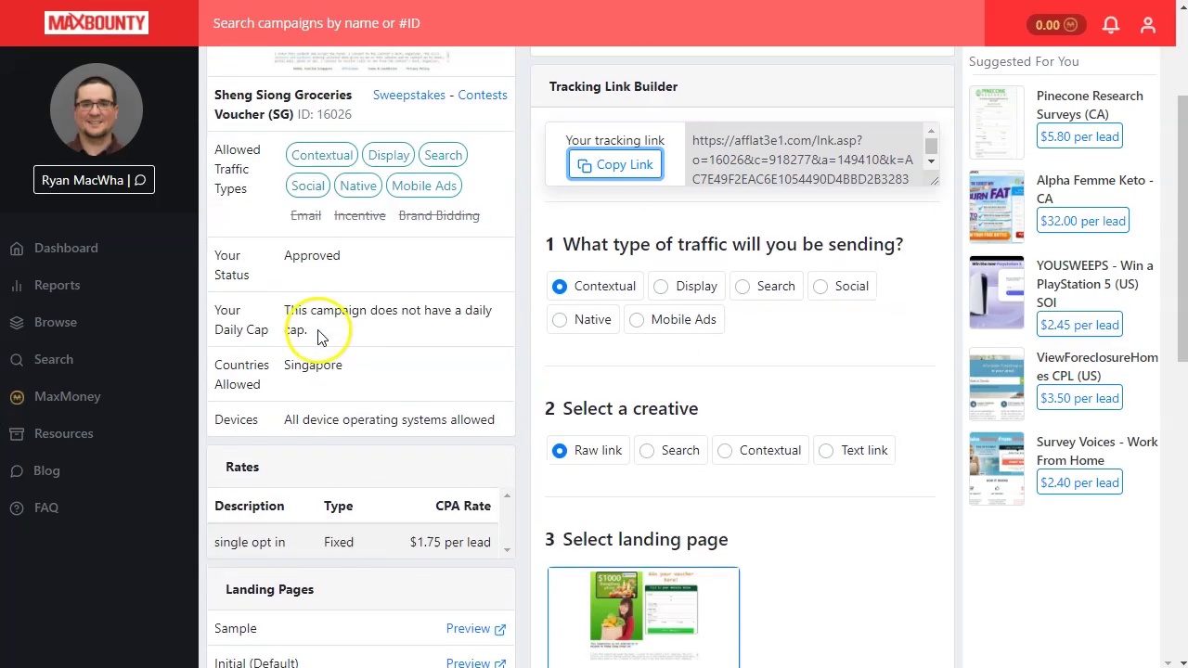
pyautogui.scroll(3, 318, 334)
pyautogui.moveTo(291, 298); pyautogui.dragTo(213, 304)
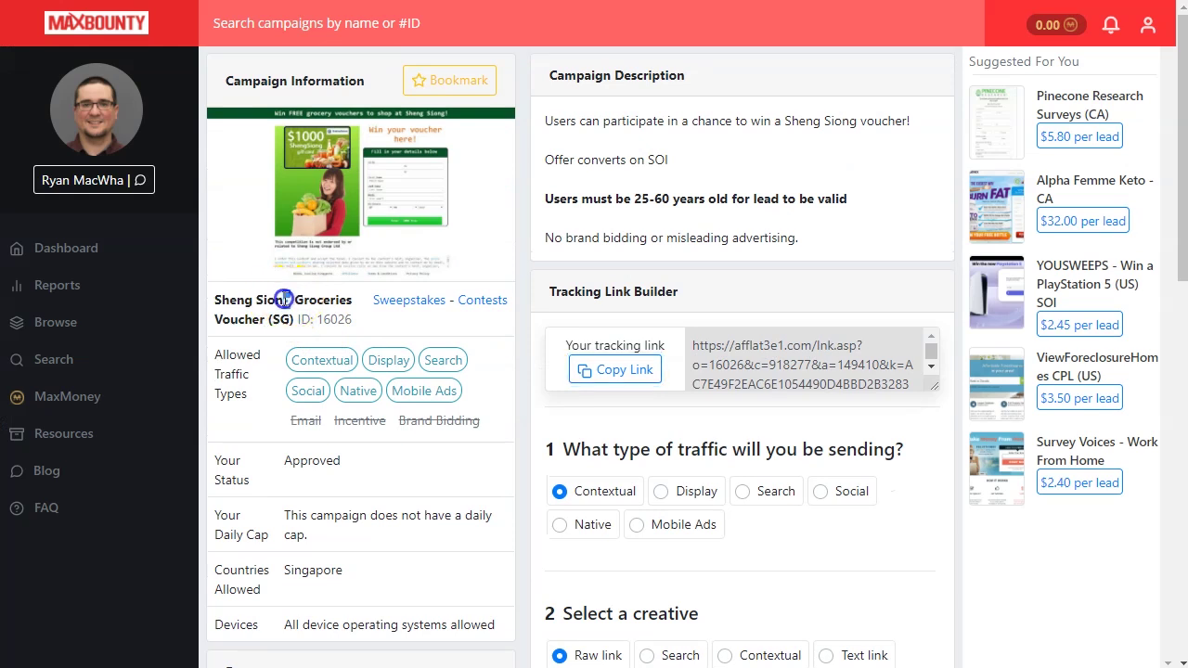
pyautogui.click(233, 300)
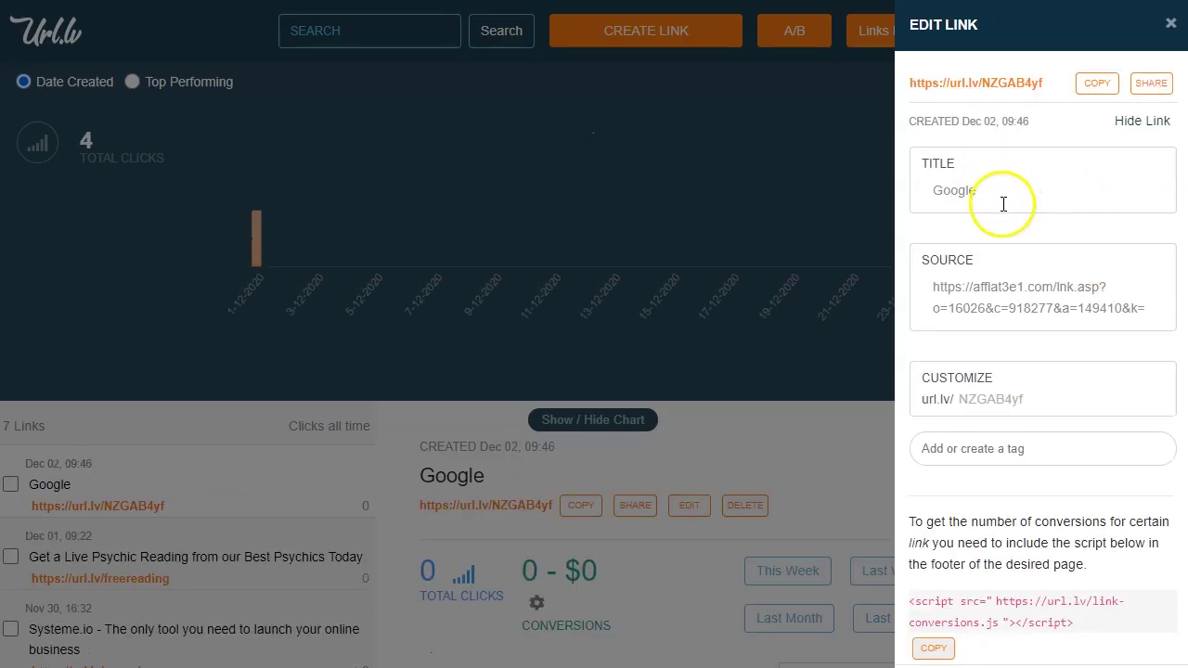
pyautogui.moveTo(1034, 399); pyautogui.dragTo(928, 399)
pyautogui.hotkey('ctrl', 'v')
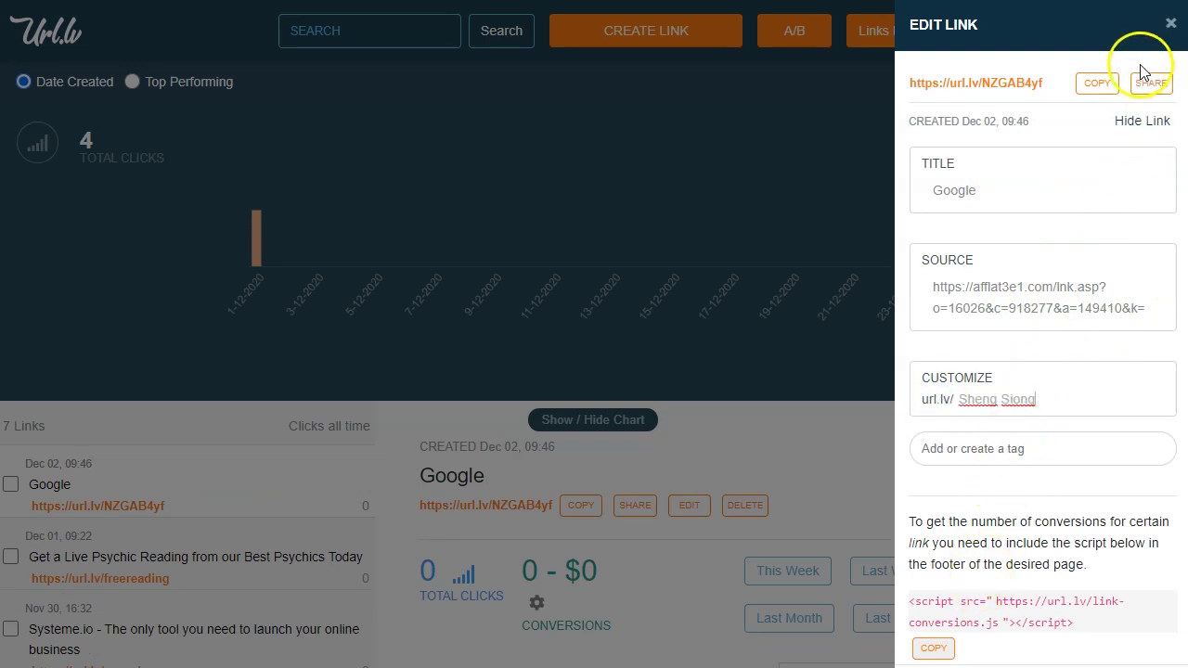
pyautogui.click(1098, 84)
pyautogui.hotkey('alt', 'Tab')
# - Paste the url.lv short link into Sheng Siong Groceries' Details cell
pyautogui.doubleClick(447, 114)
pyautogui.hotkey('ctrl', 'v')
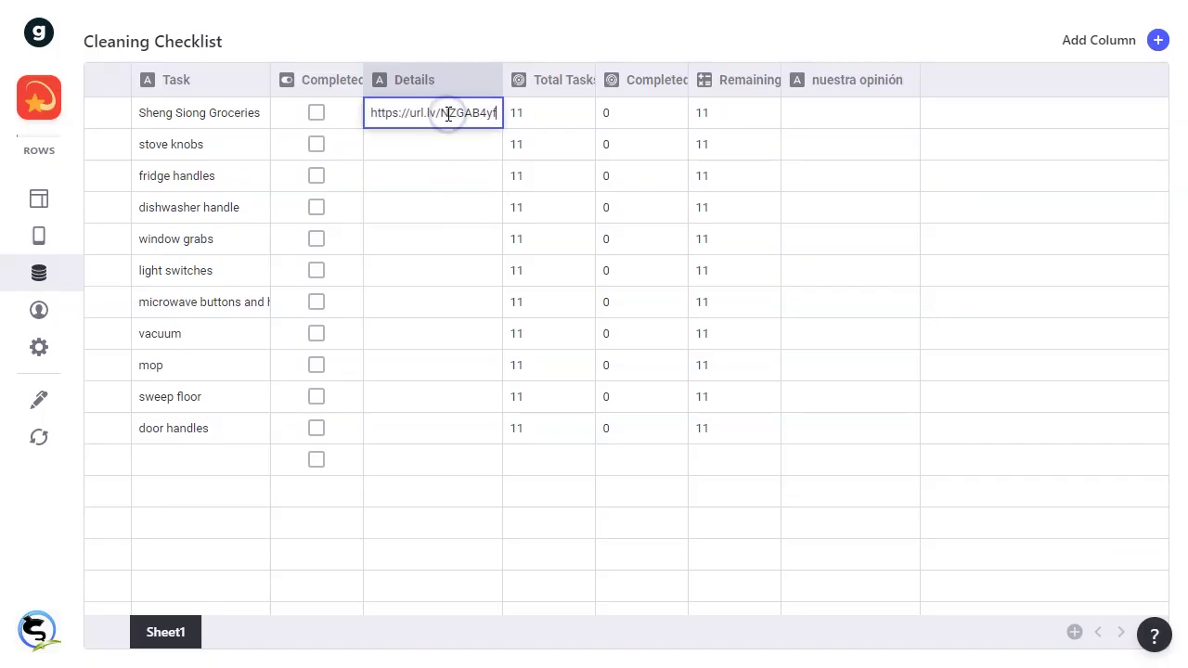
pyautogui.click(441, 147)
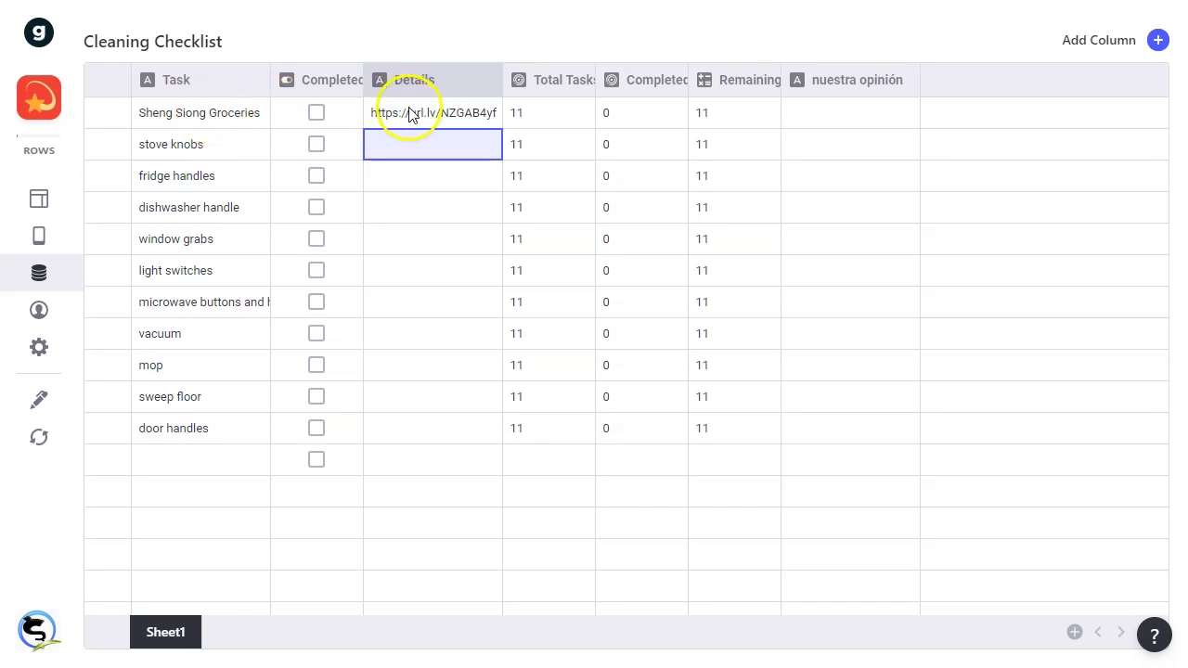
# - Rename the second row's task from 'stove knobs' to 'bettyronerito'
pyautogui.click(167, 146)
pyautogui.click(176, 144)
pyautogui.doubleClick(186, 145)
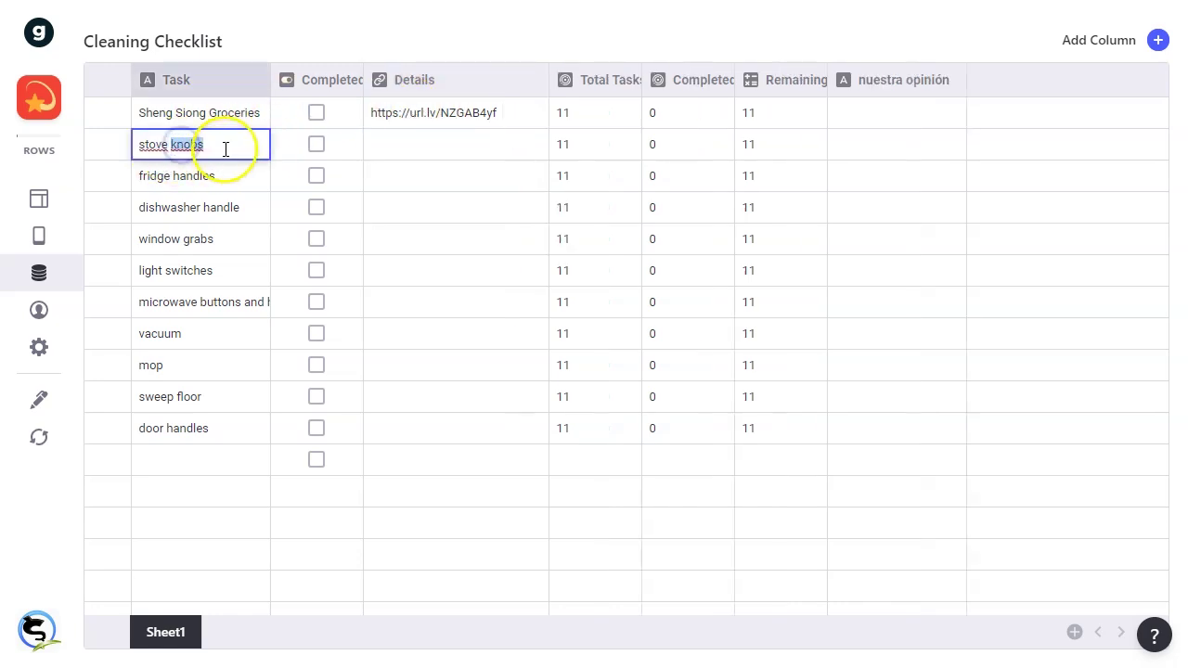
pyautogui.click(53, 149)
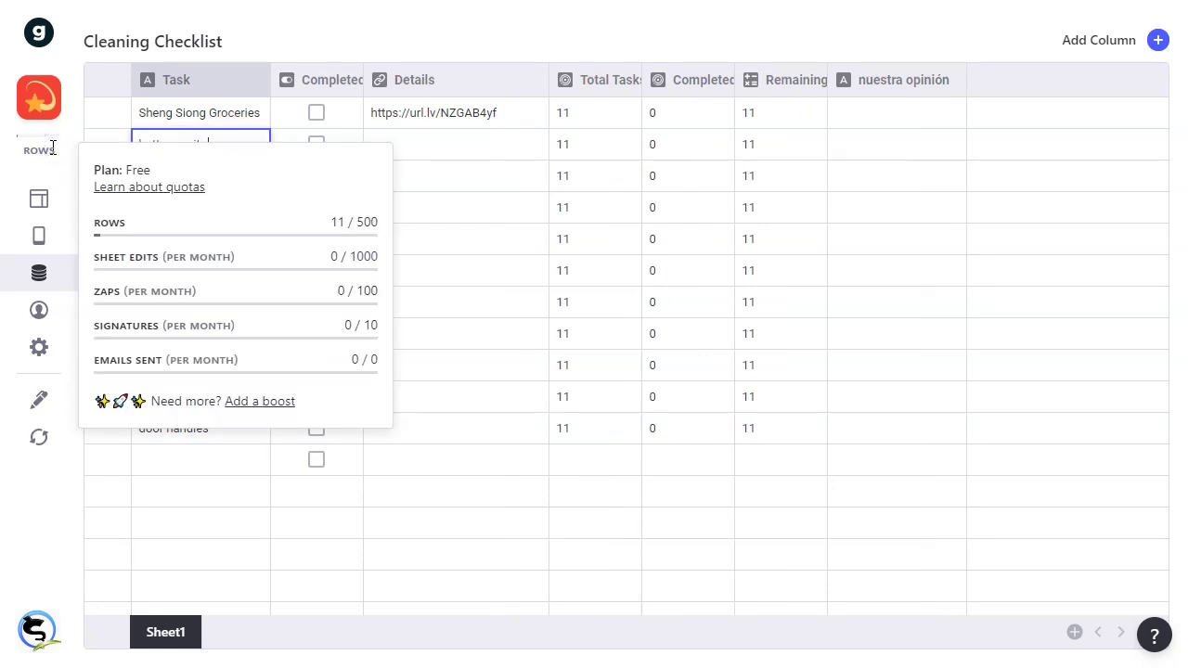
pyautogui.click(1152, 492)
pyautogui.click(450, 142)
pyautogui.click(450, 142)
pyautogui.write('http://bettyronerito.com')
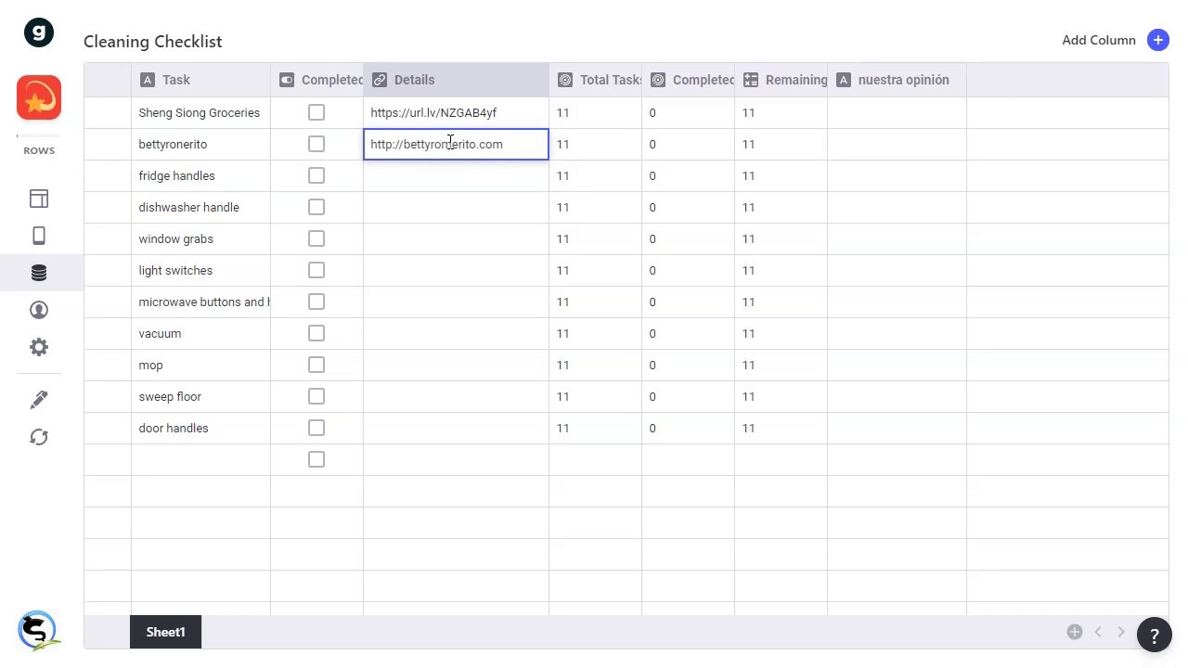
pyautogui.click(481, 176)
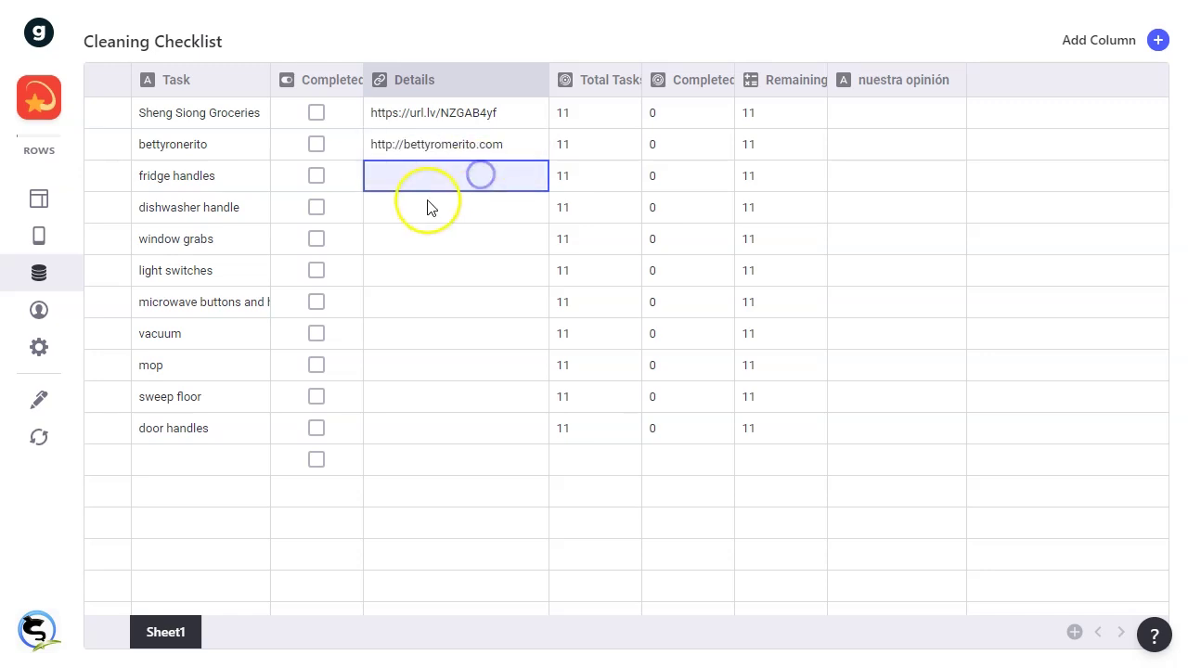
pyautogui.click(155, 634)
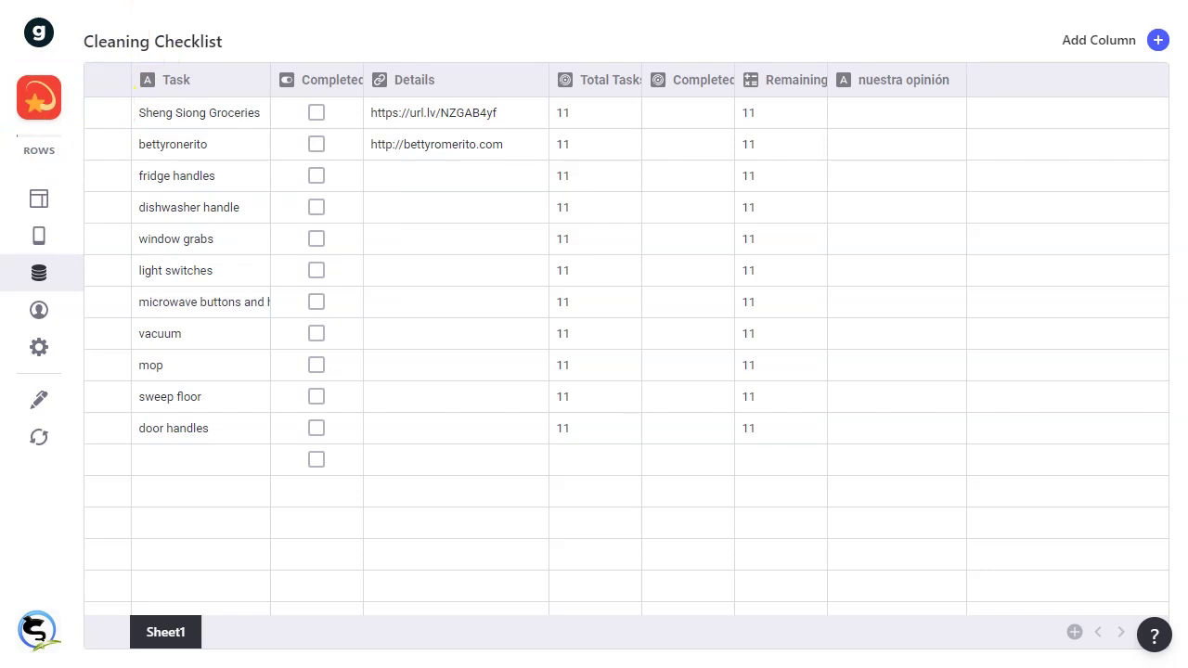
pyautogui.click(38, 199)
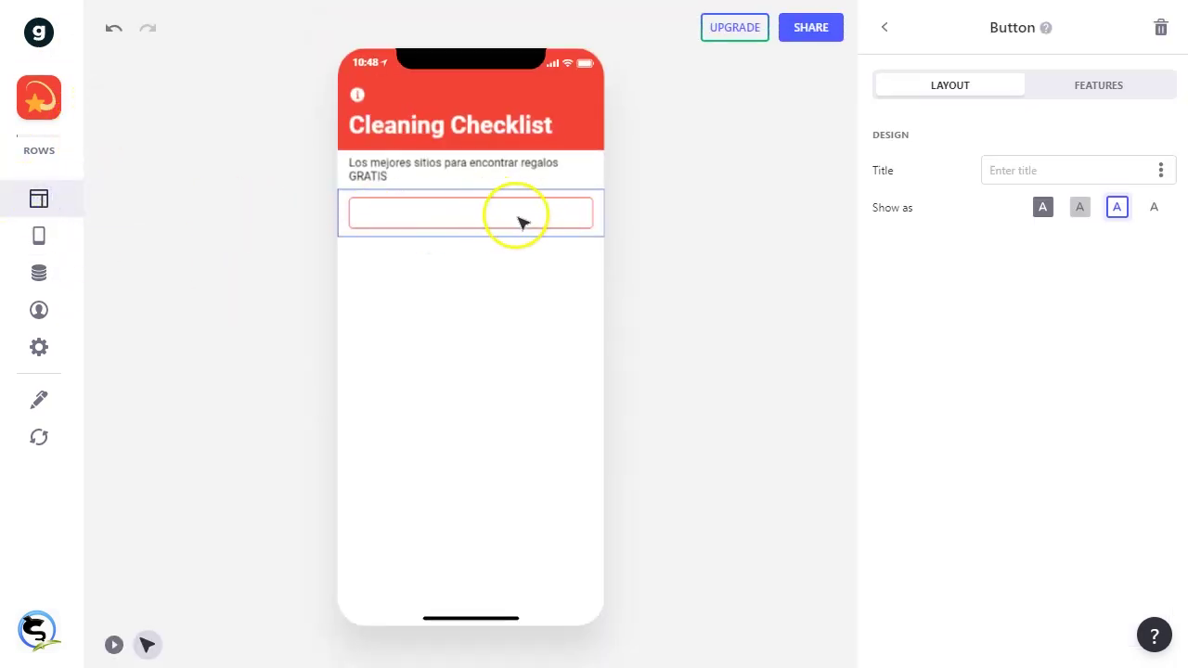
# - Bind the button's Title to the Task column so it reads Sheng Siong Groceries
pyautogui.click(960, 83)
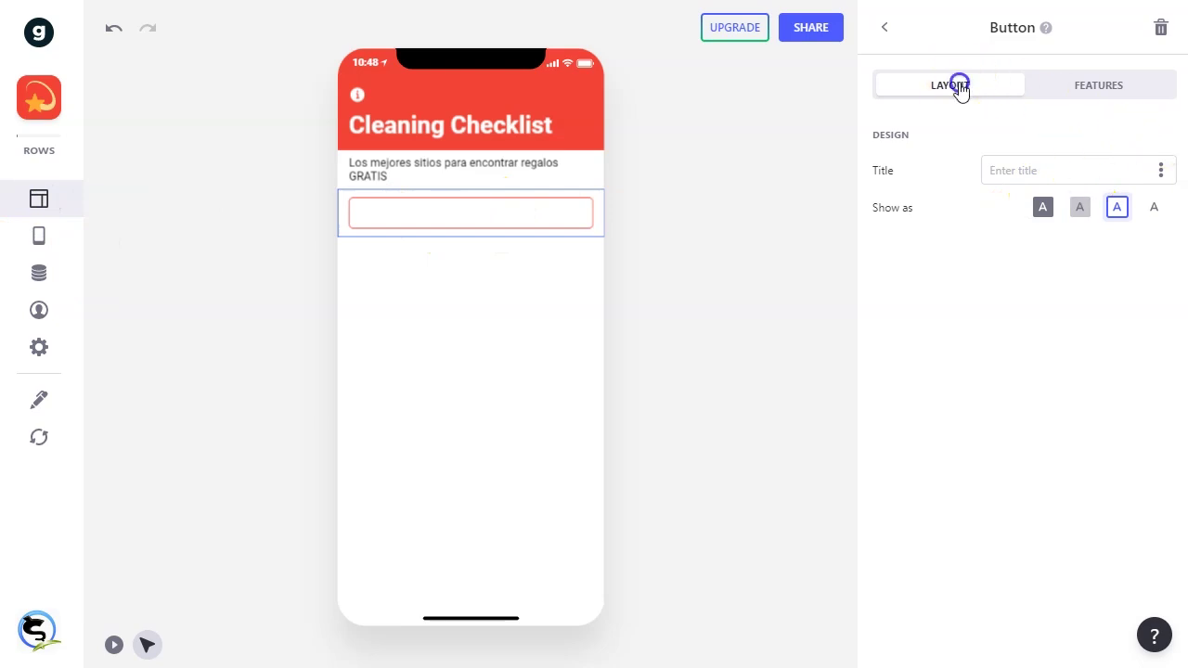
pyautogui.click(1162, 171)
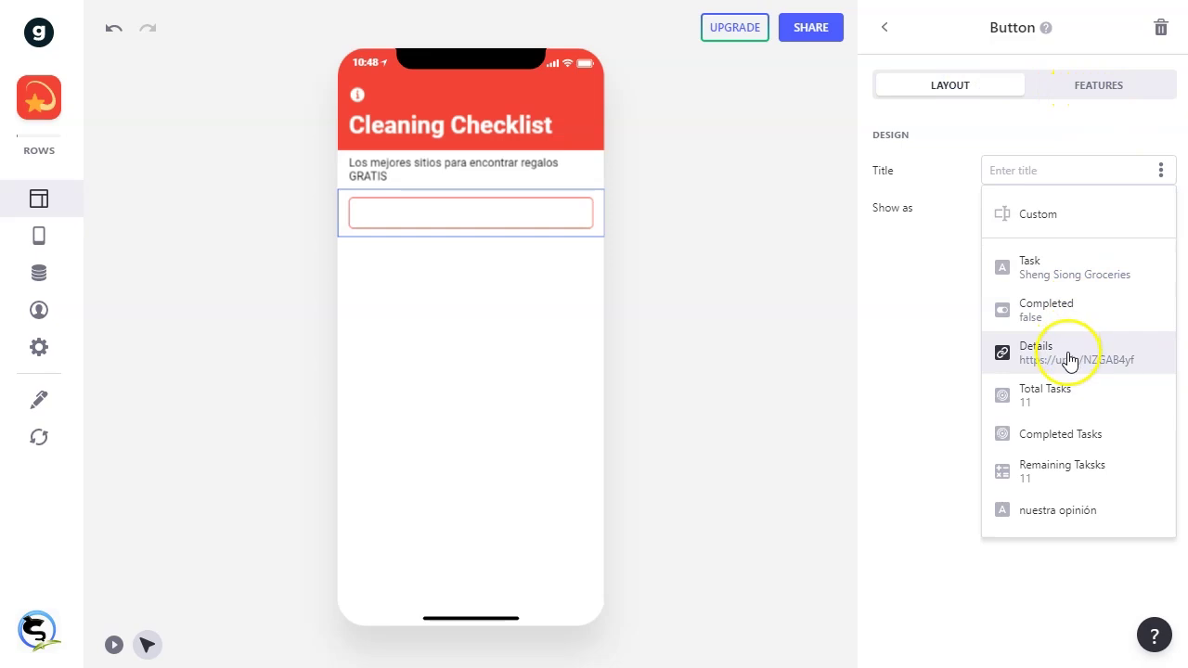
pyautogui.click(1054, 271)
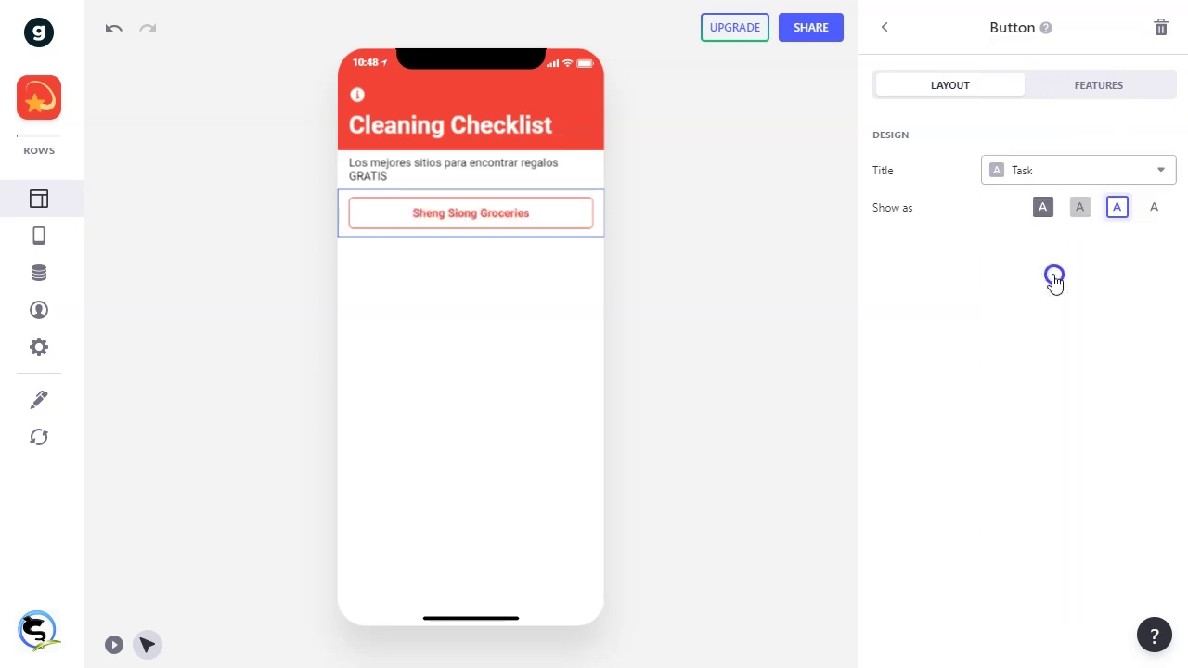
pyautogui.click(457, 259)
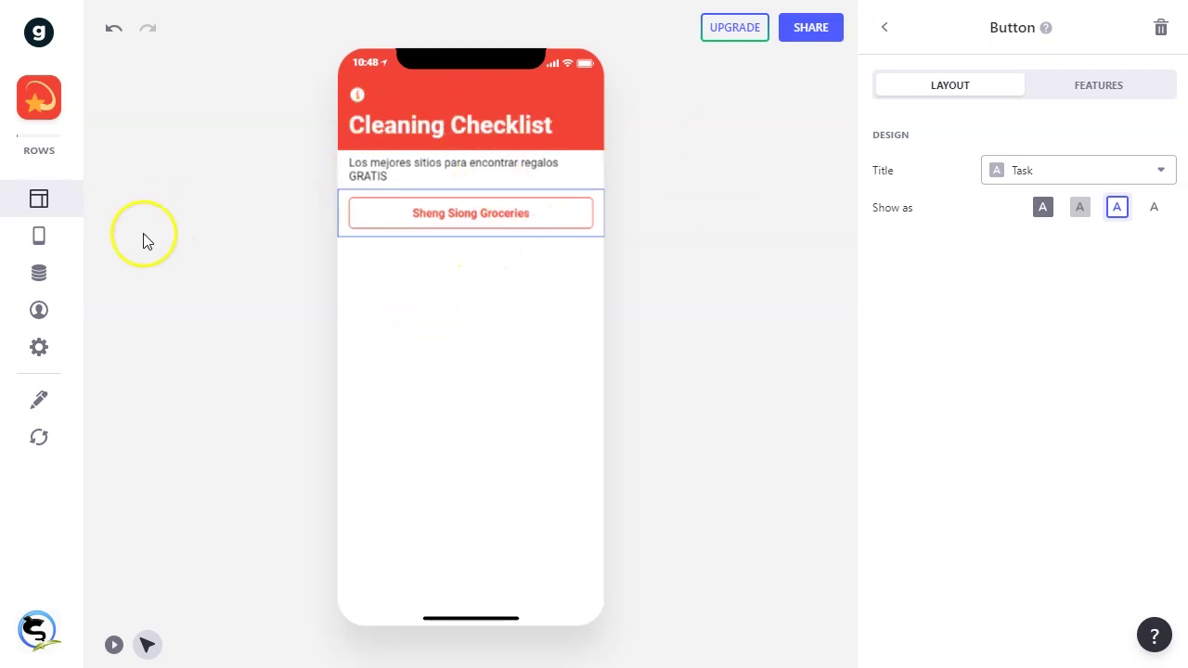
# - Change the Cleaning Checklist tab's label to 'Sweeptakes Singapore', keeping its source as Sheet1
pyautogui.click(39, 244)
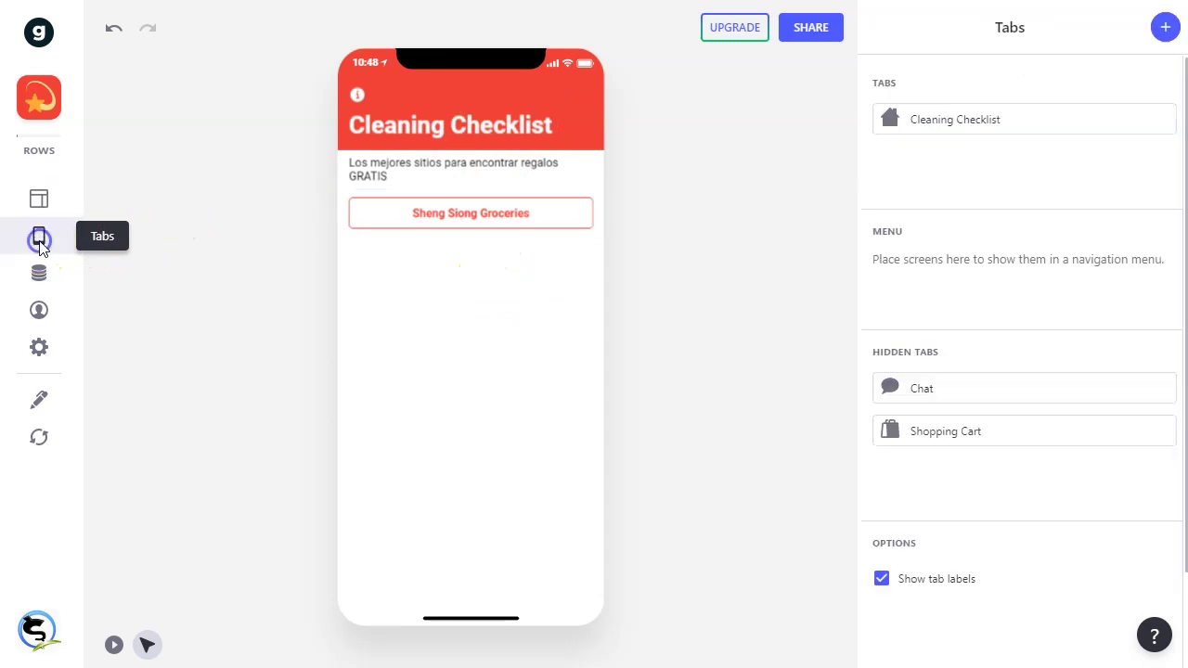
pyautogui.click(952, 127)
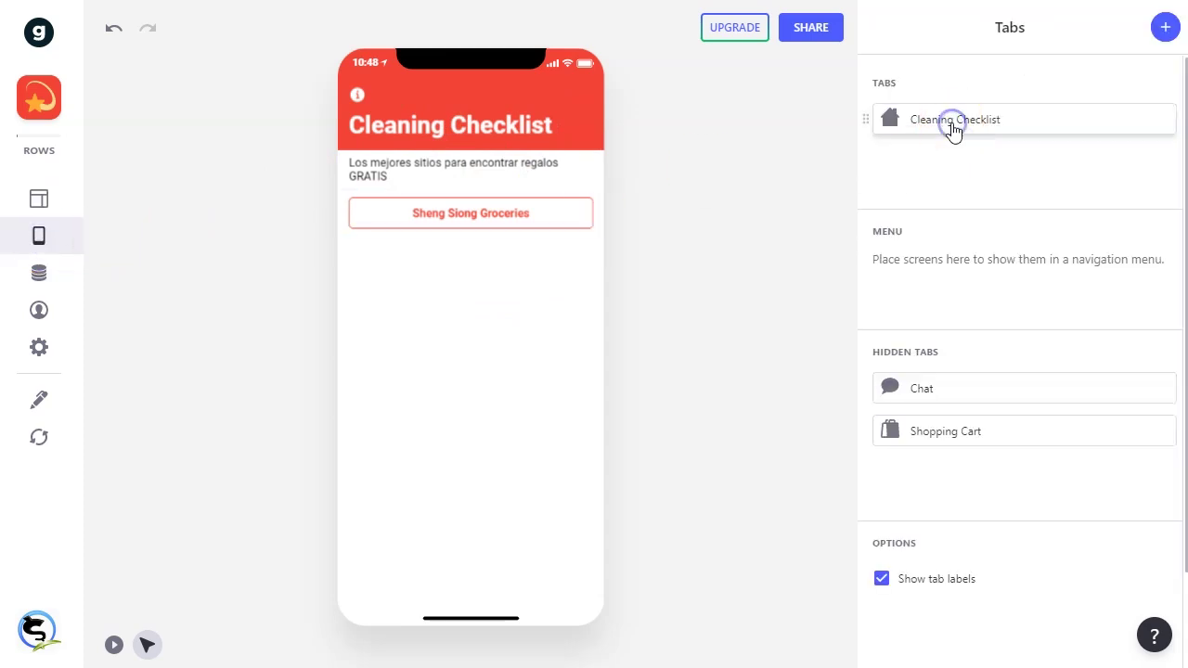
pyautogui.moveTo(1117, 132); pyautogui.dragTo(1059, 138)
pyautogui.hotkey('ctrl', 'a')
pyautogui.write('S')
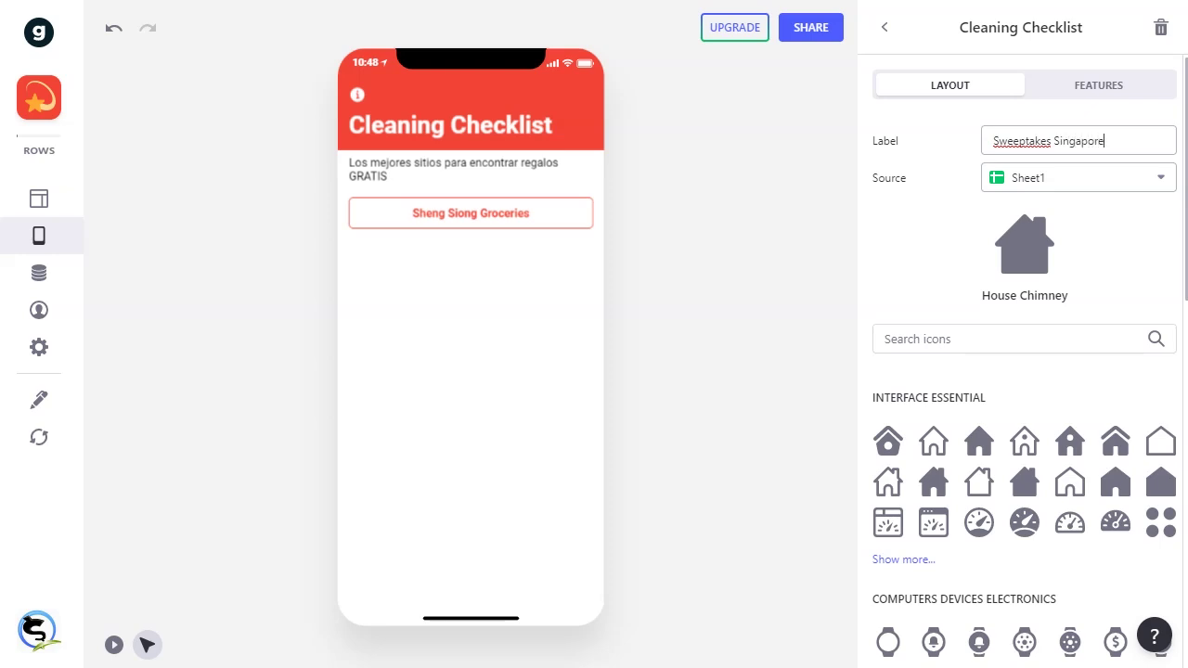
pyautogui.write('t')
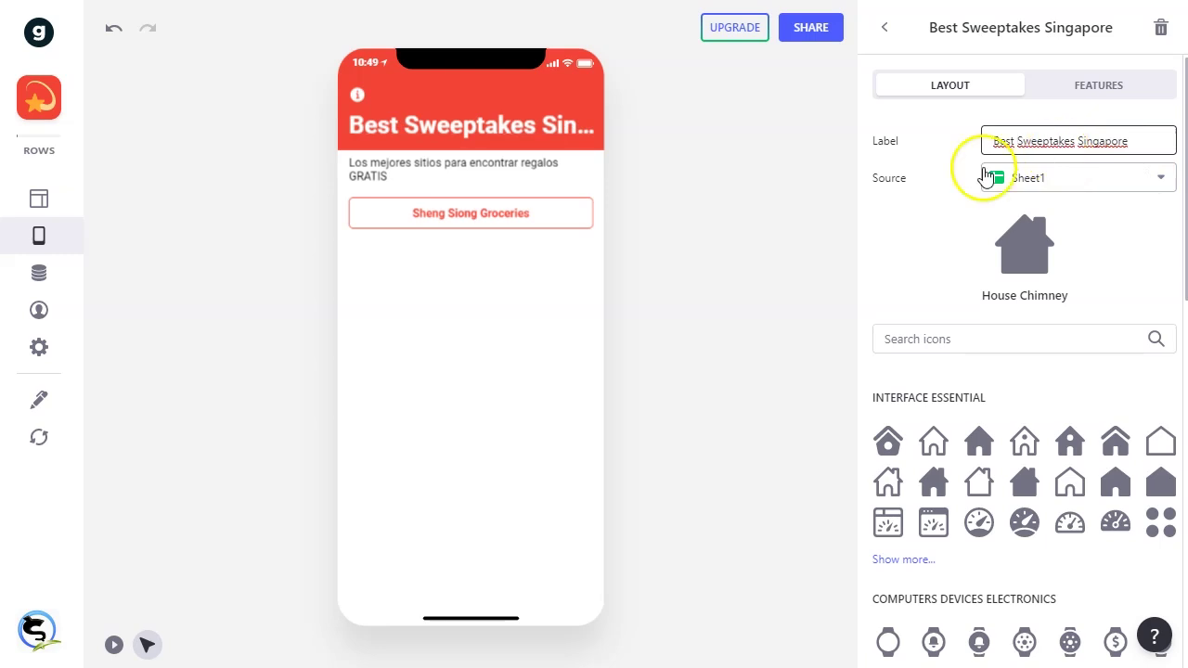
pyautogui.moveTo(1017, 141); pyautogui.dragTo(961, 148)
pyautogui.press('BackSpace')
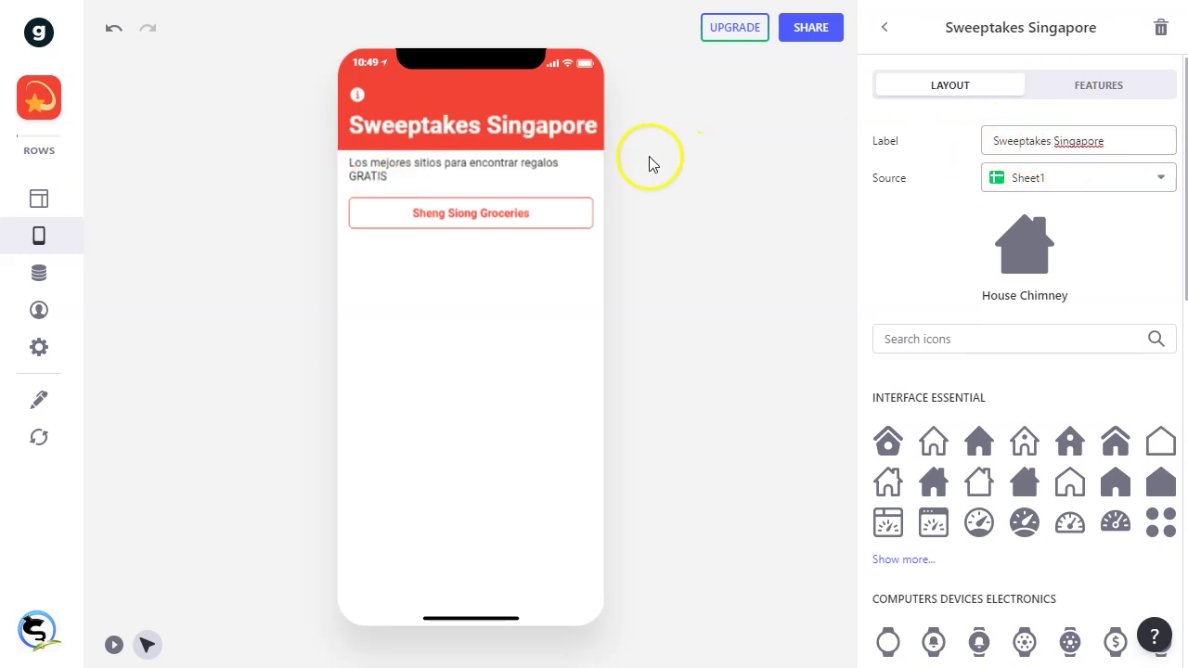
pyautogui.click(1046, 179)
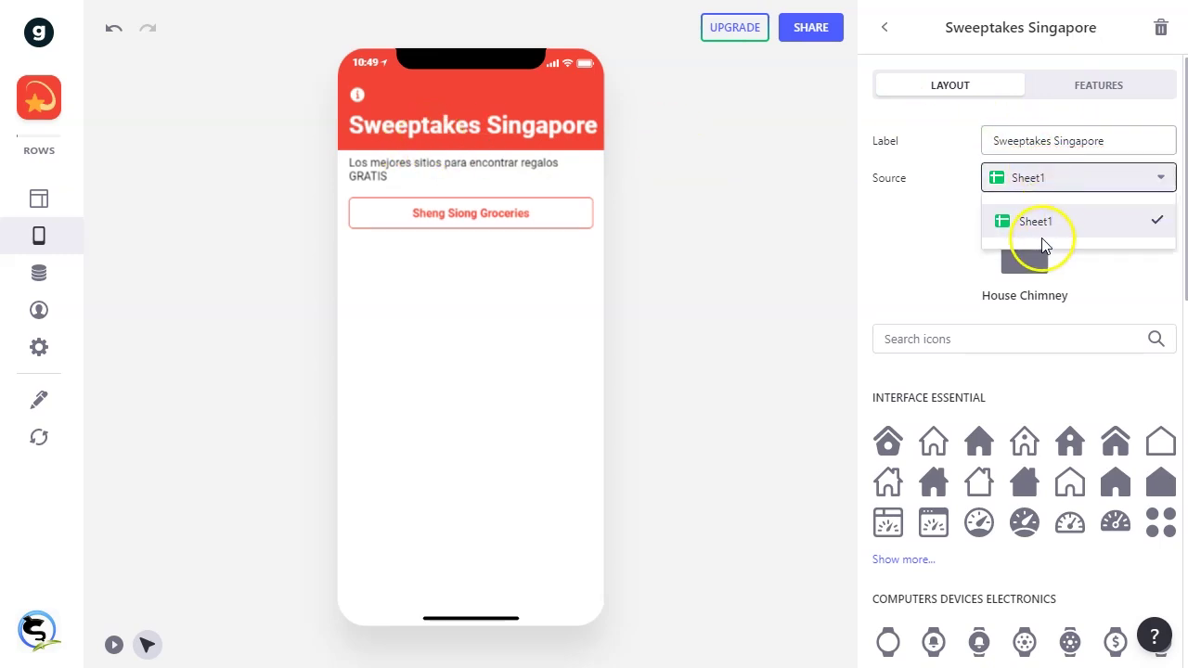
pyautogui.click(931, 176)
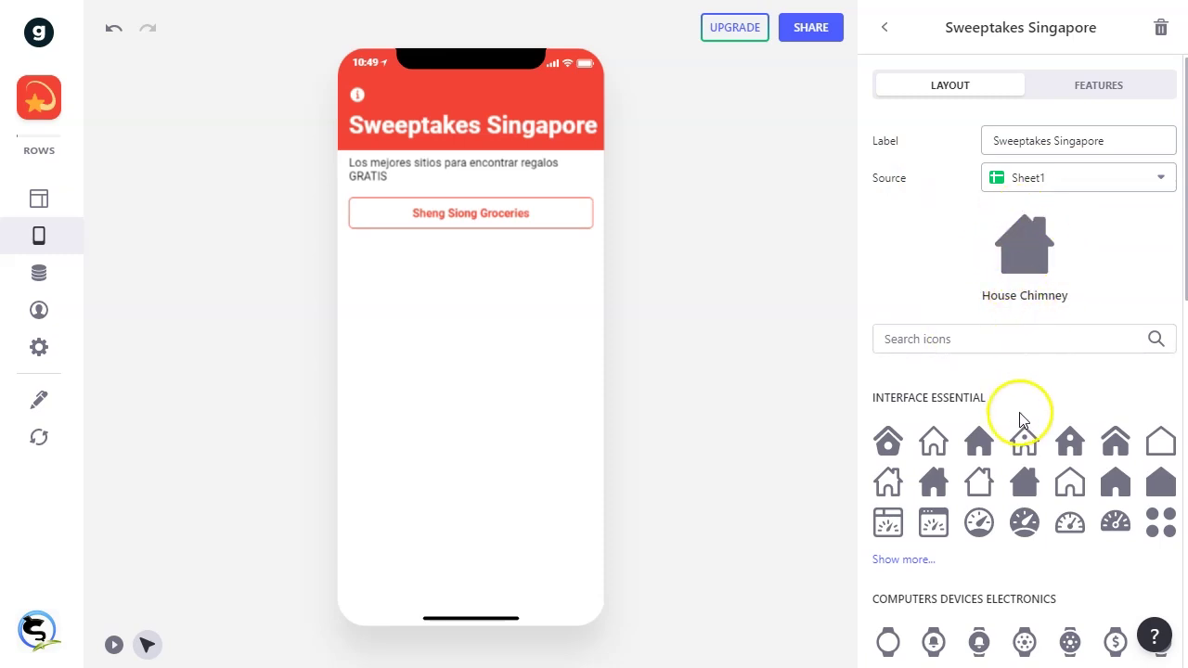
# - Replace the tab's House Chimney icon with Gift Box 1, found by searching 'gift'
pyautogui.scroll(-2, 1023, 418)
pyautogui.scroll(-2, 1037, 489)
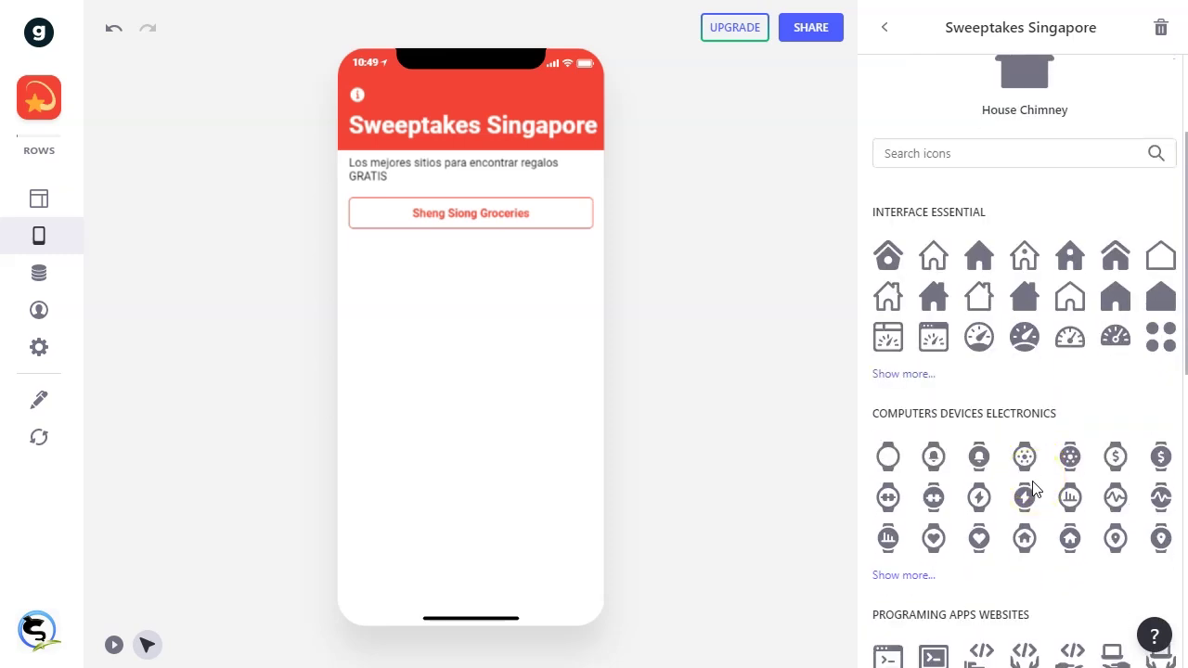
pyautogui.scroll(-3, 1037, 489)
pyautogui.scroll(-1, 1035, 489)
pyautogui.scroll(-2, 1012, 462)
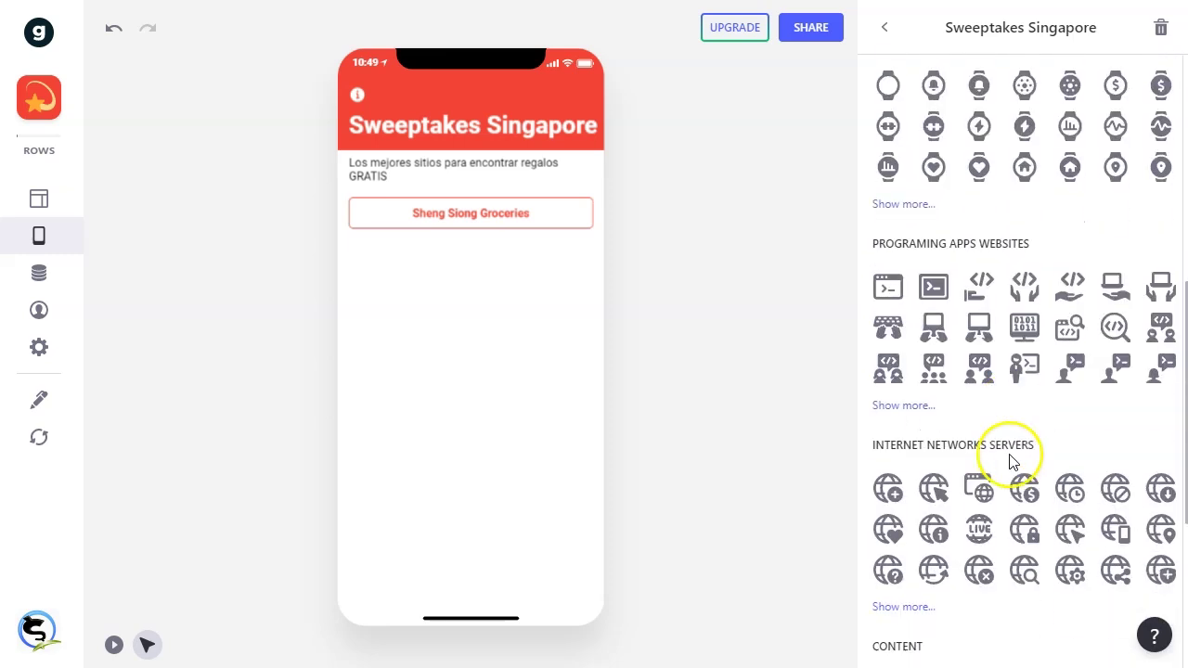
pyautogui.scroll(-2, 984, 442)
pyautogui.scroll(-2, 986, 443)
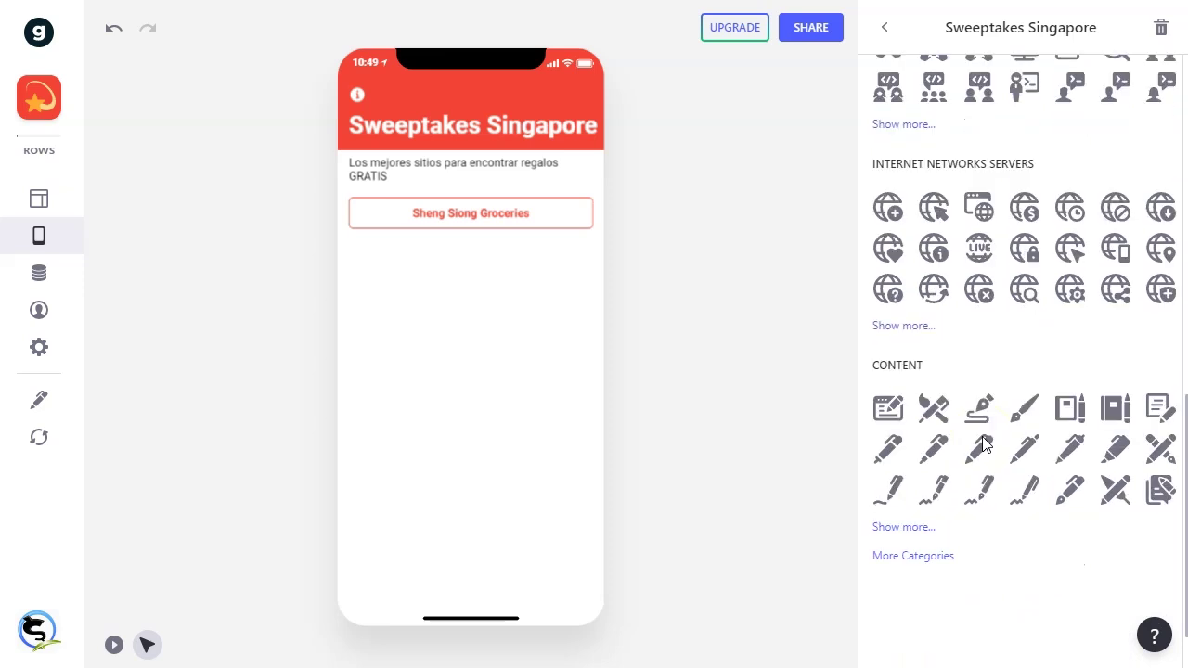
pyautogui.scroll(4, 984, 443)
pyautogui.scroll(3, 986, 444)
pyautogui.scroll(3, 986, 443)
pyautogui.click(975, 341)
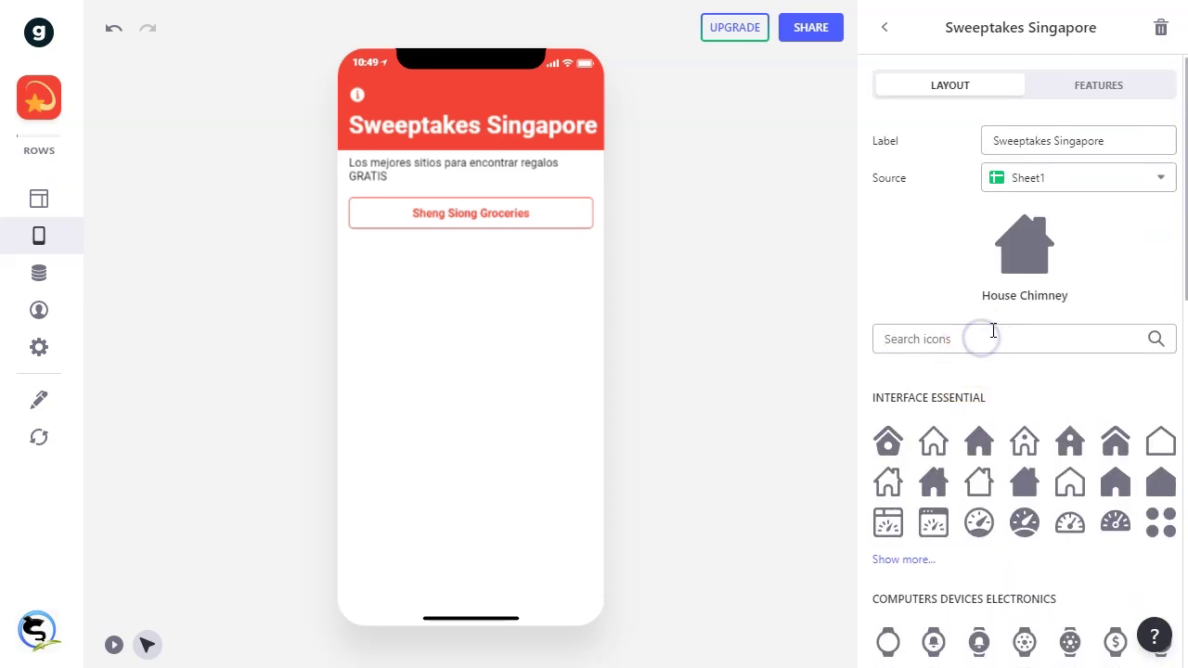
pyautogui.write('gift')
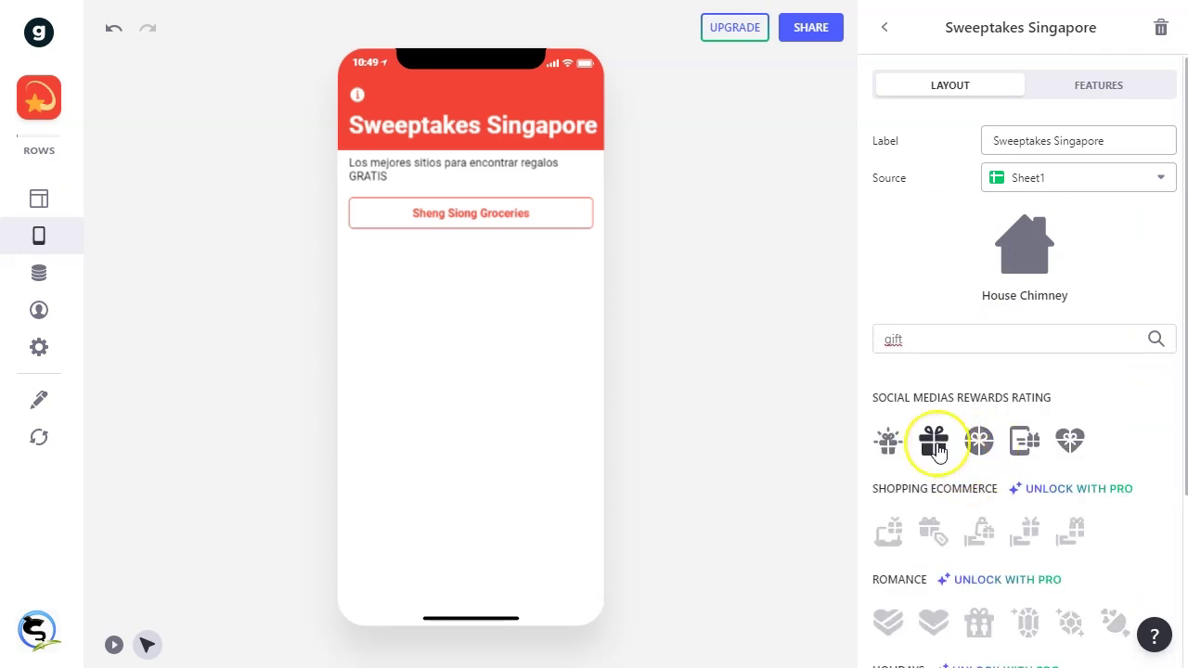
pyautogui.click(888, 441)
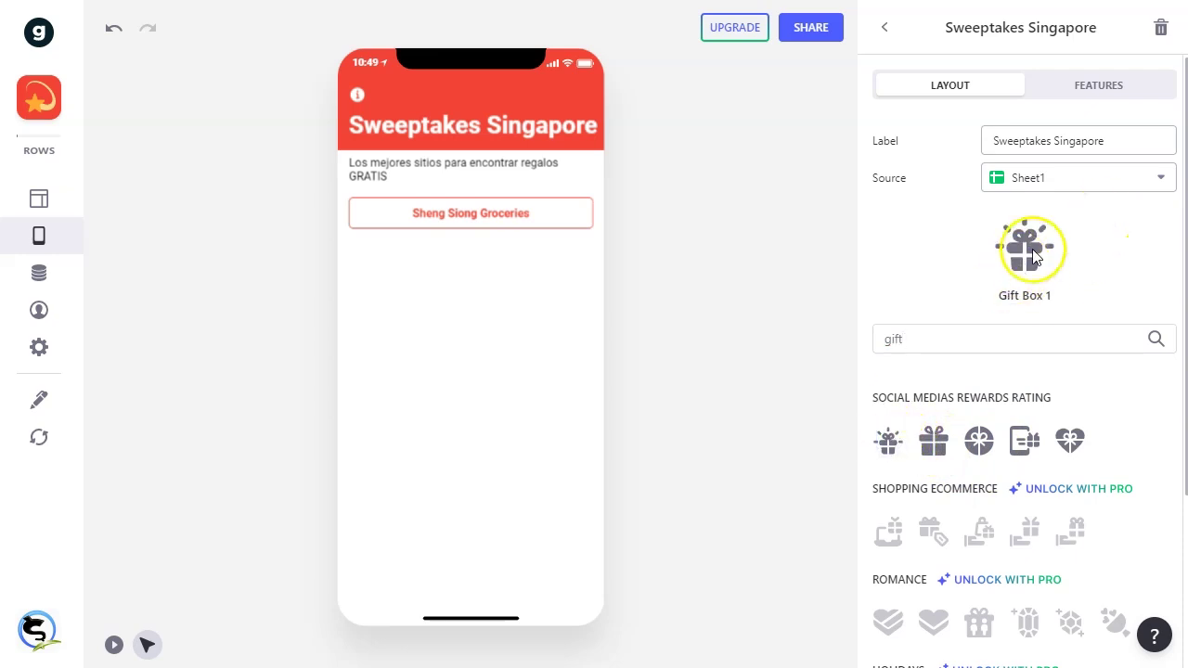
pyautogui.click(889, 247)
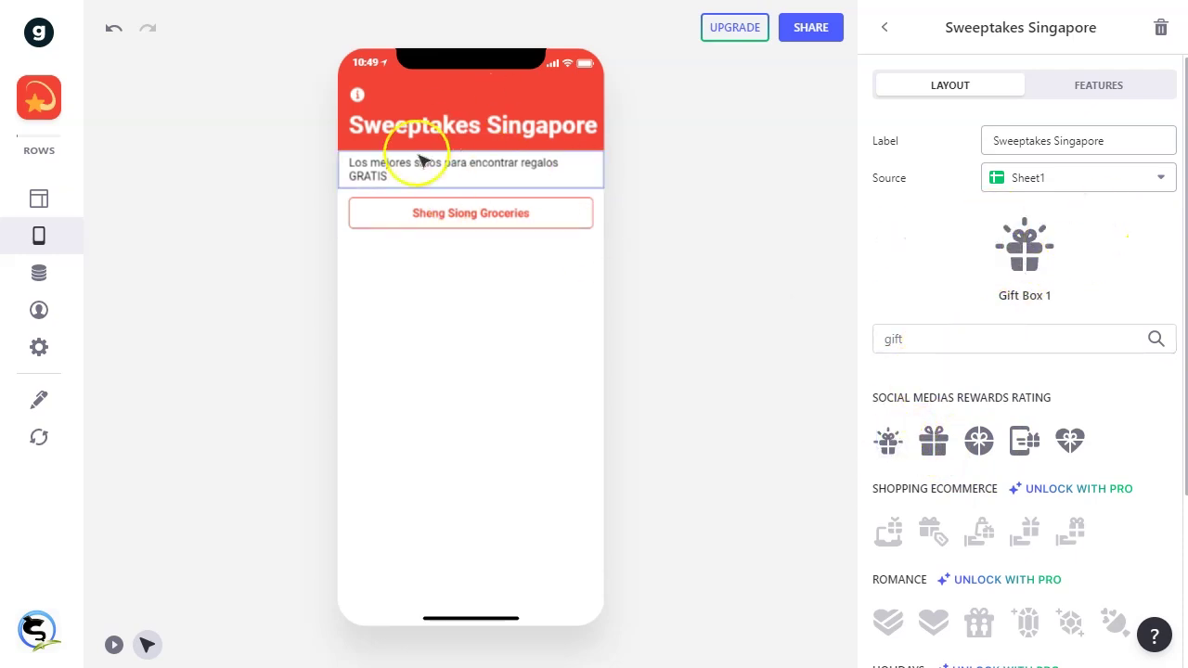
pyautogui.scroll(-3, 1033, 437)
pyautogui.scroll(3, 1038, 444)
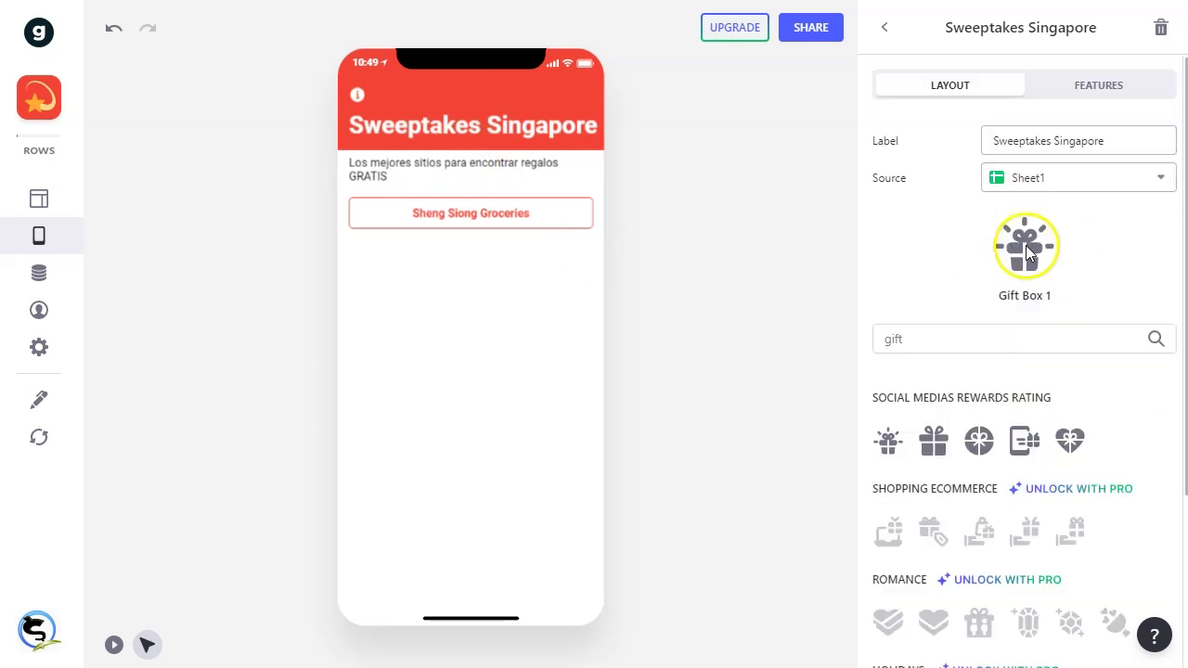
pyautogui.click(53, 234)
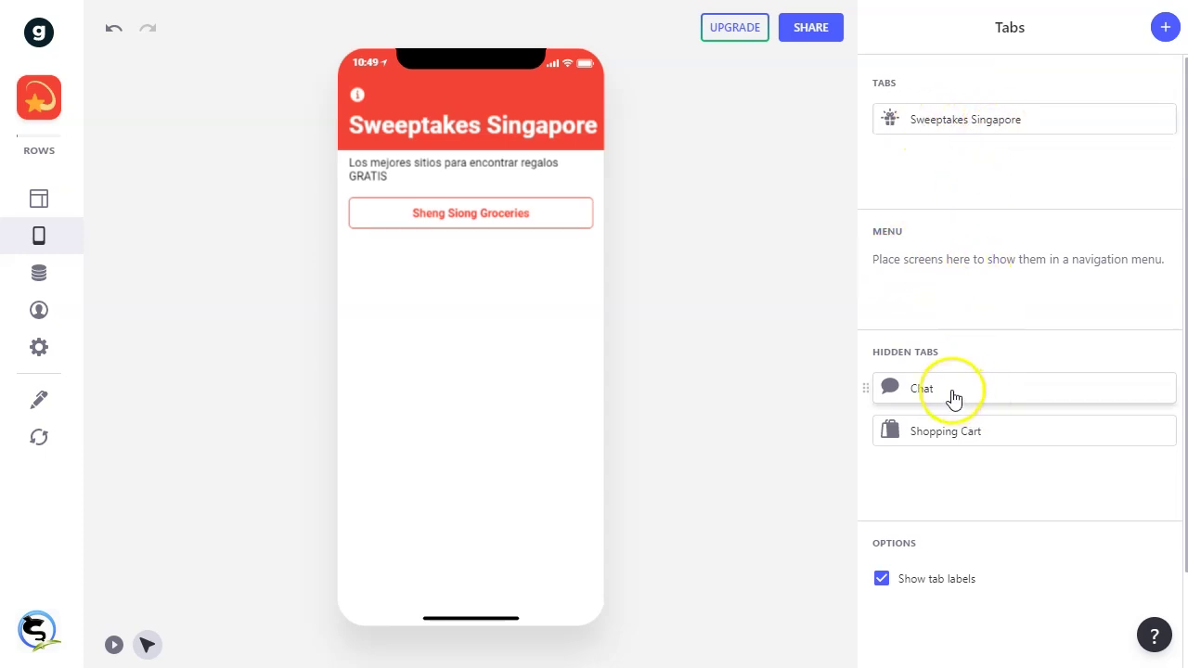
pyautogui.click(866, 435)
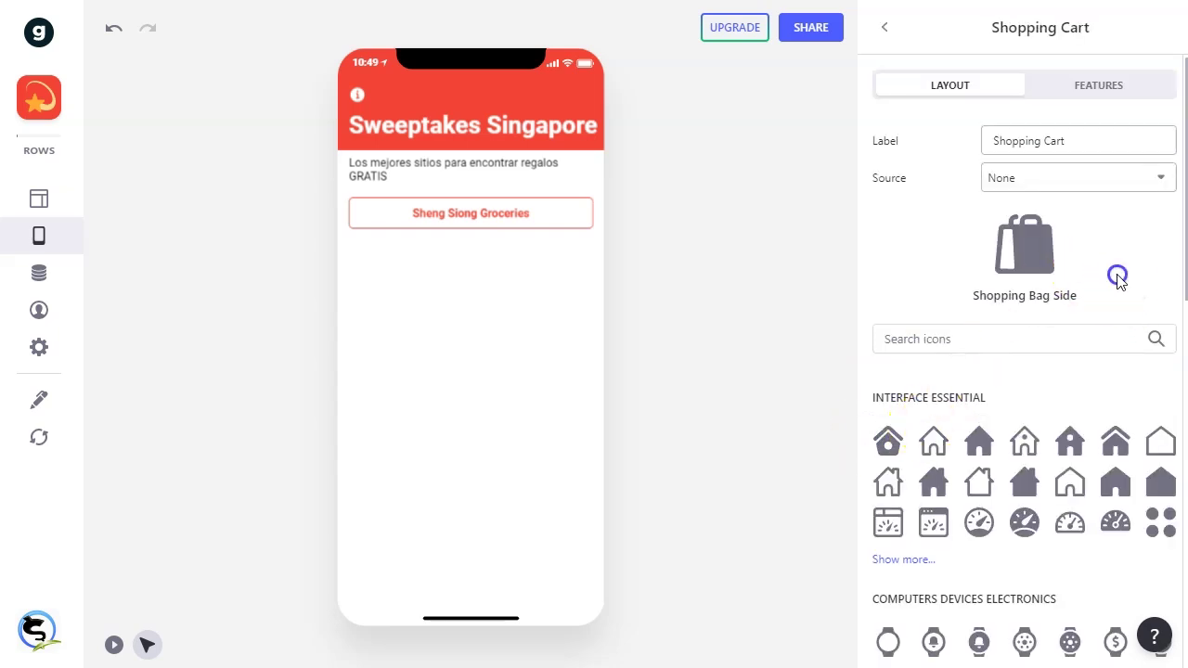
pyautogui.click(949, 84)
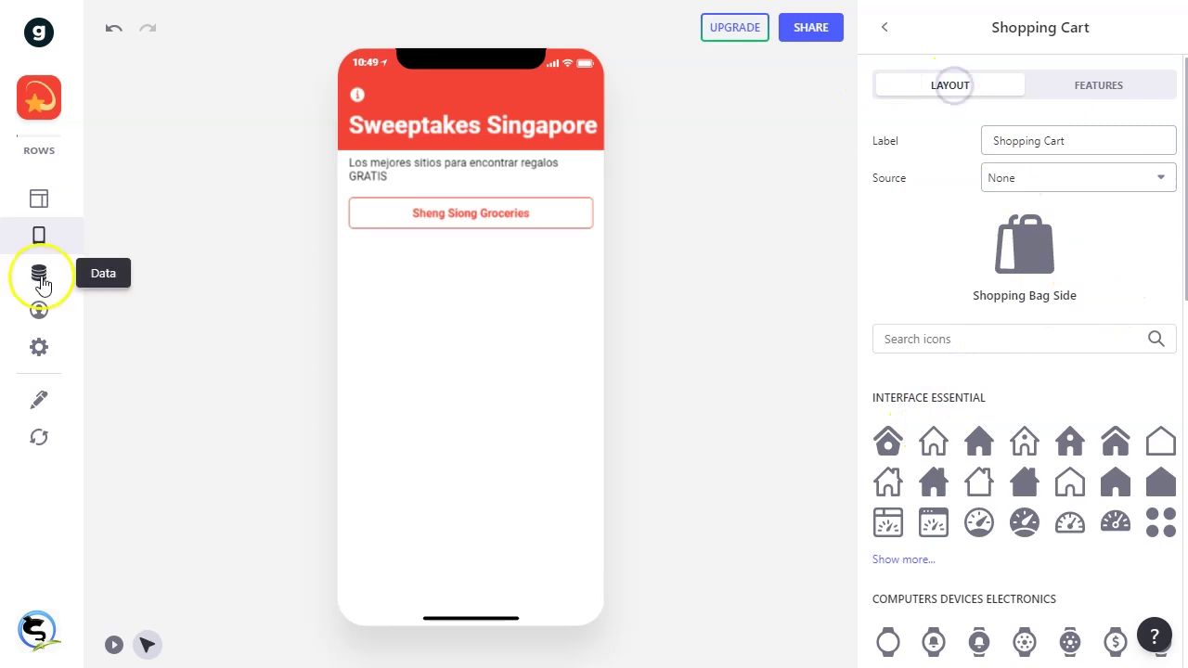
pyautogui.click(42, 236)
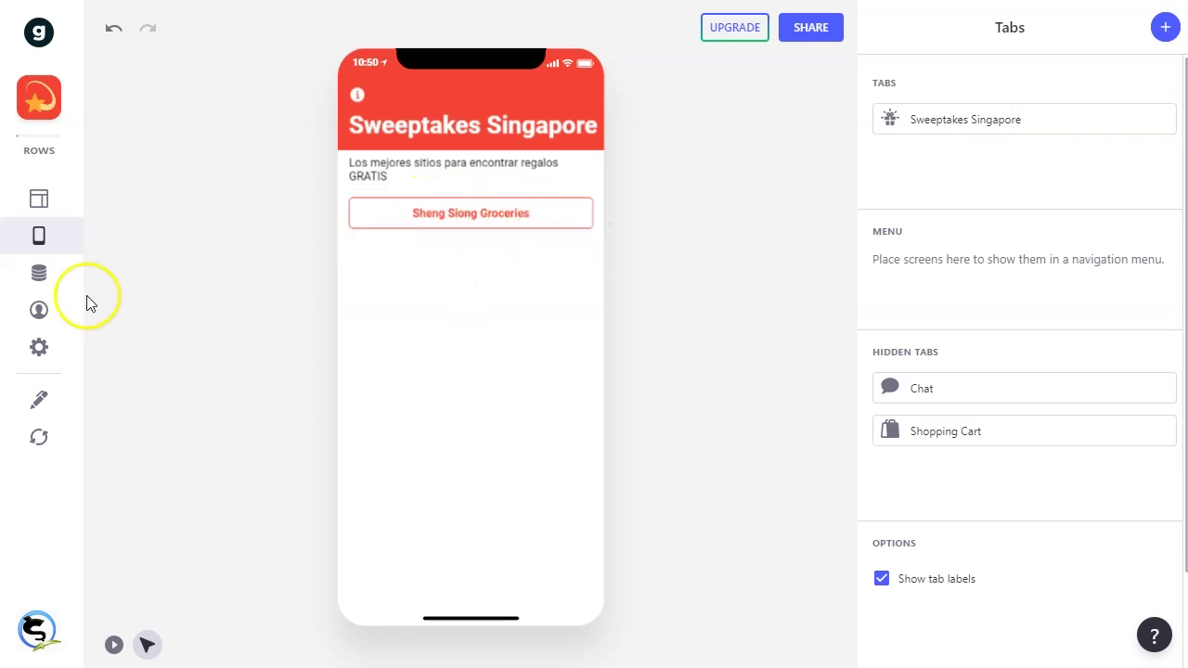
# - Open the Cleaning Checklist data and edit the second row's Task cell
pyautogui.click(39, 275)
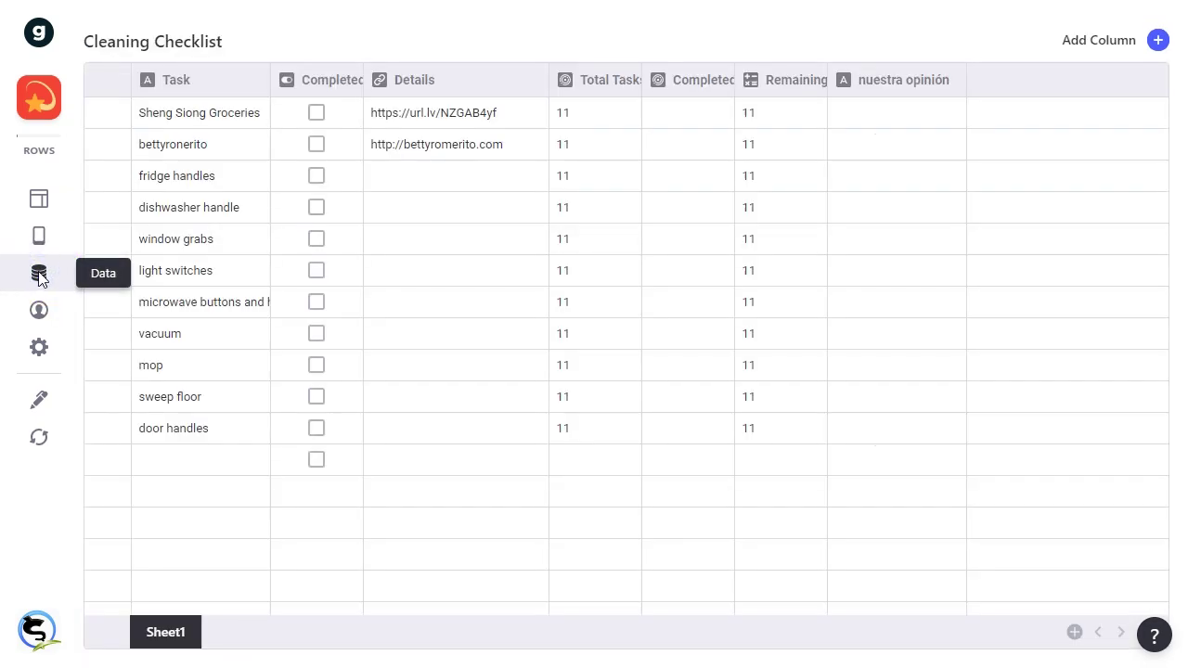
pyautogui.doubleClick(195, 144)
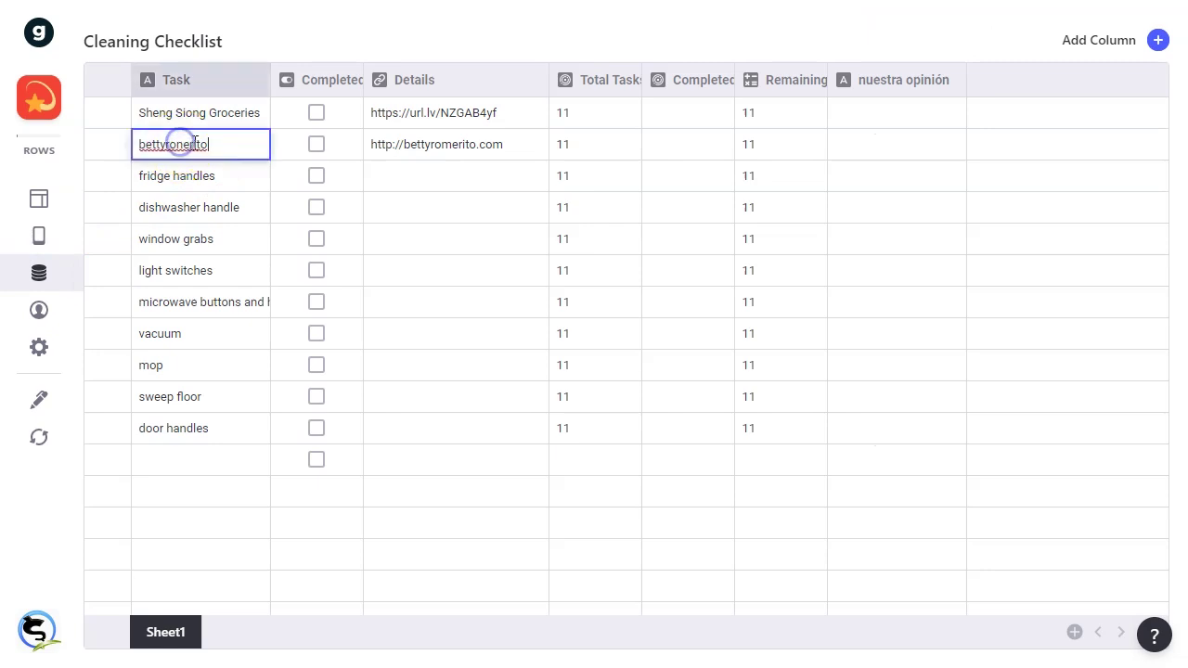
pyautogui.click(258, 151)
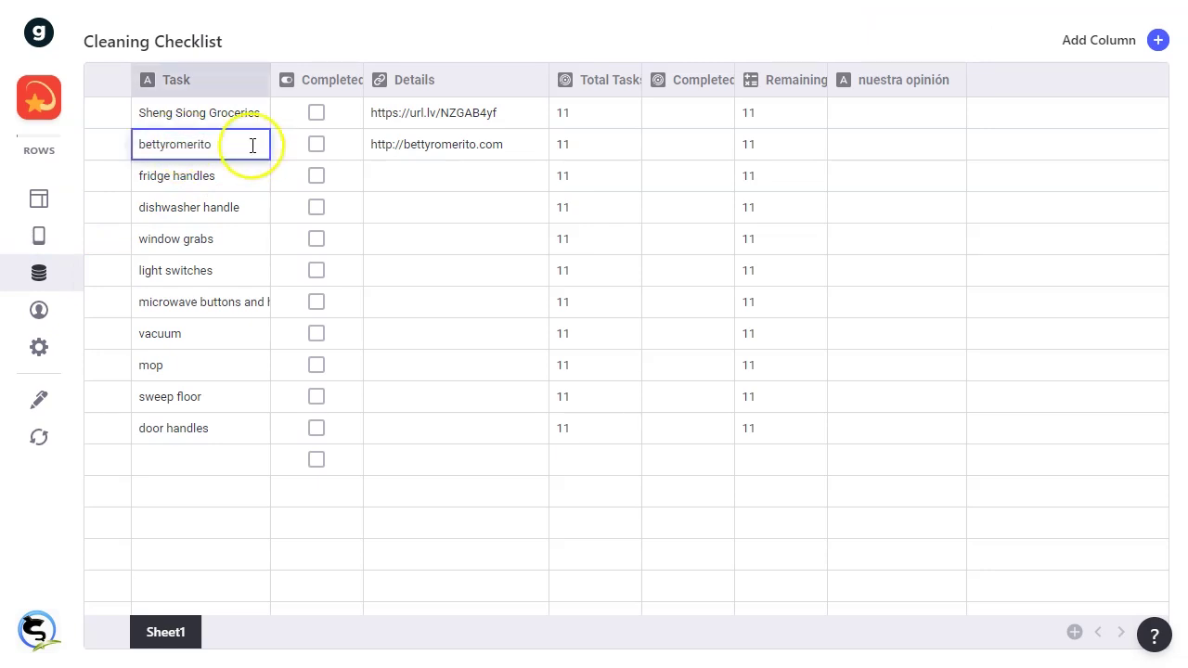
pyautogui.click(320, 79)
# - Delete the Total Tasks, Remaining and Completed Tasks columns
pyautogui.click(597, 80)
pyautogui.click(625, 76)
pyautogui.click(599, 160)
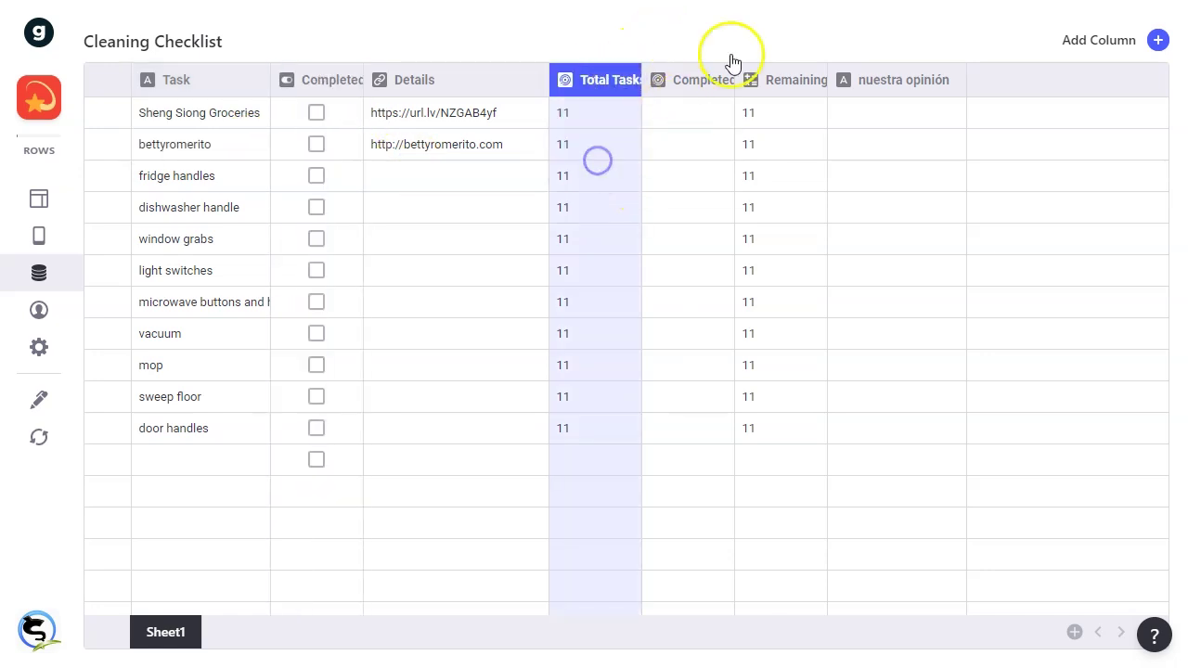
pyautogui.click(722, 83)
pyautogui.click(668, 148)
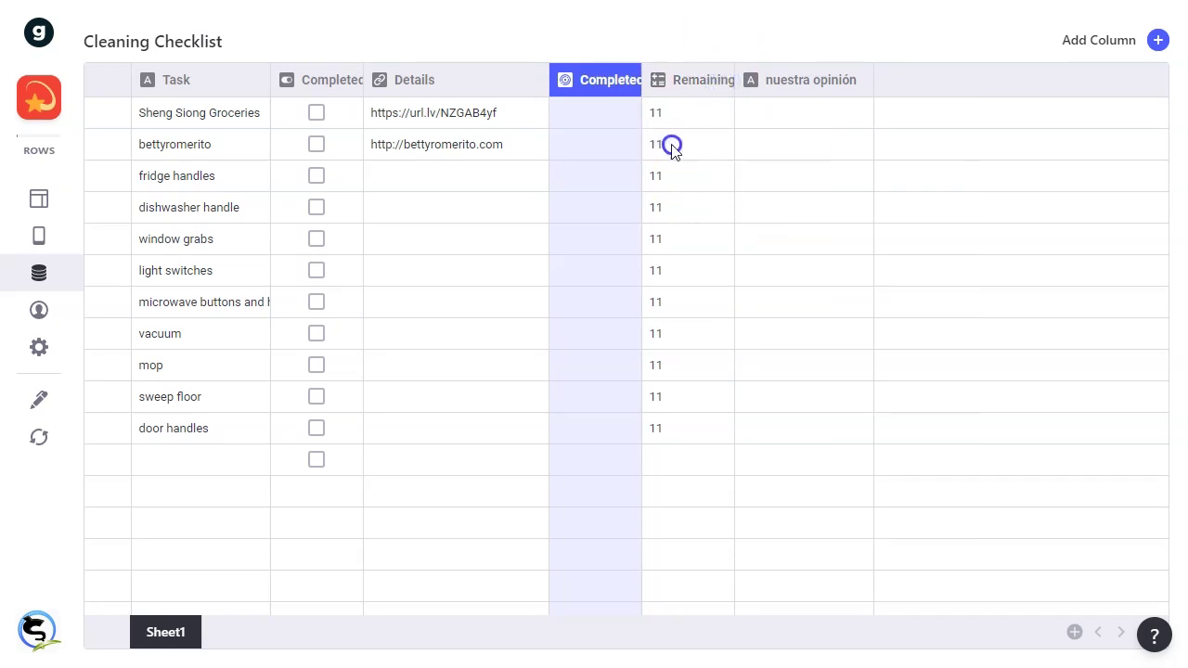
pyautogui.click(629, 84)
pyautogui.click(631, 151)
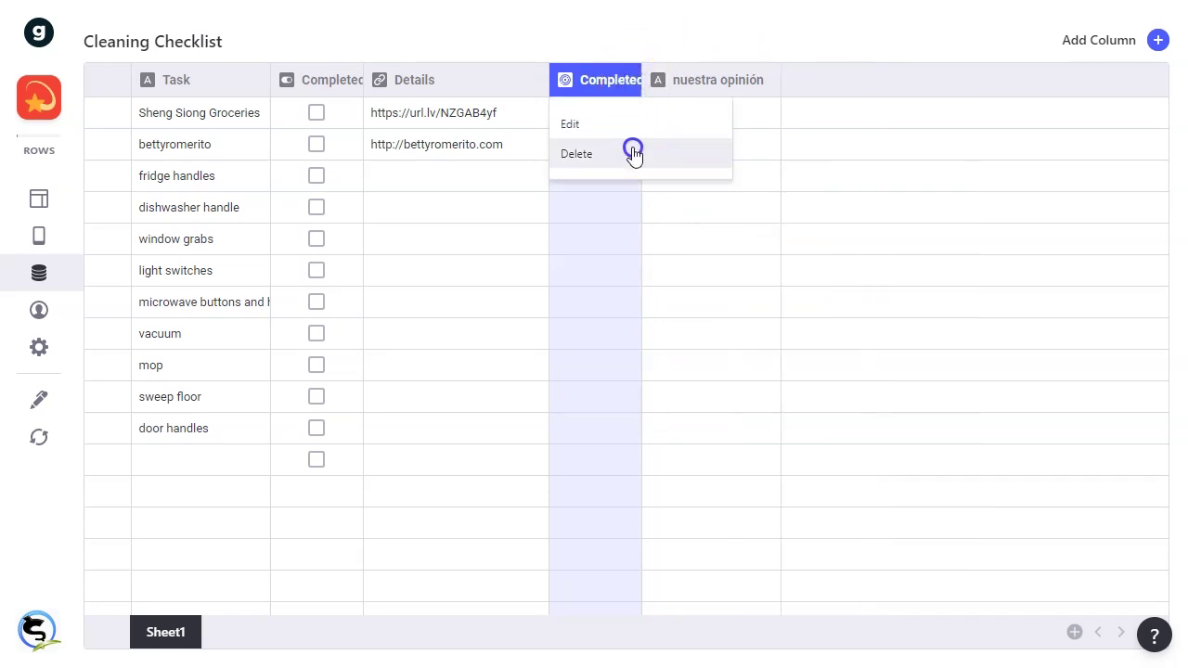
pyautogui.click(597, 113)
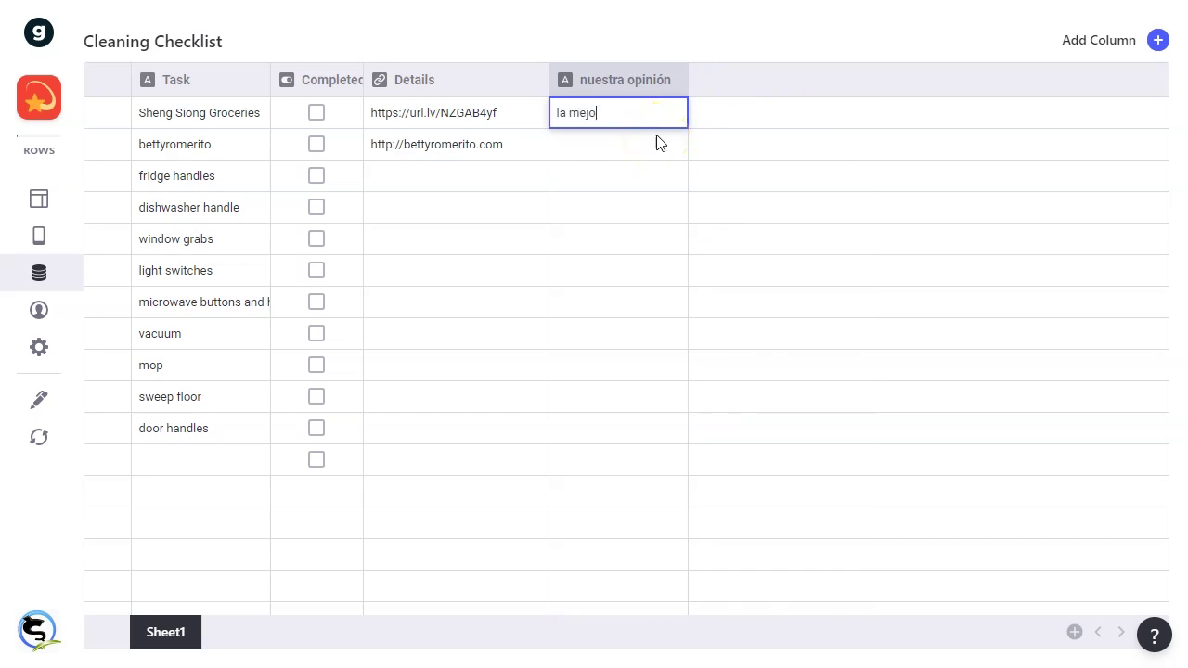
pyautogui.write('r')
pyautogui.press('Return')
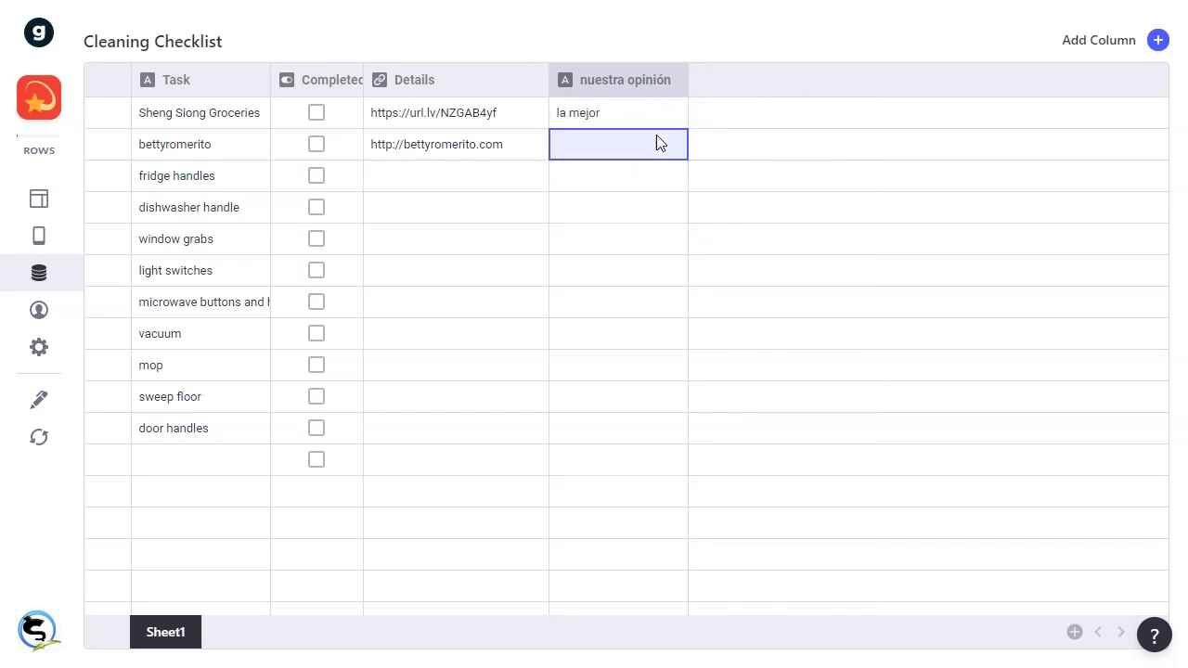
pyautogui.write('La mas mejor')
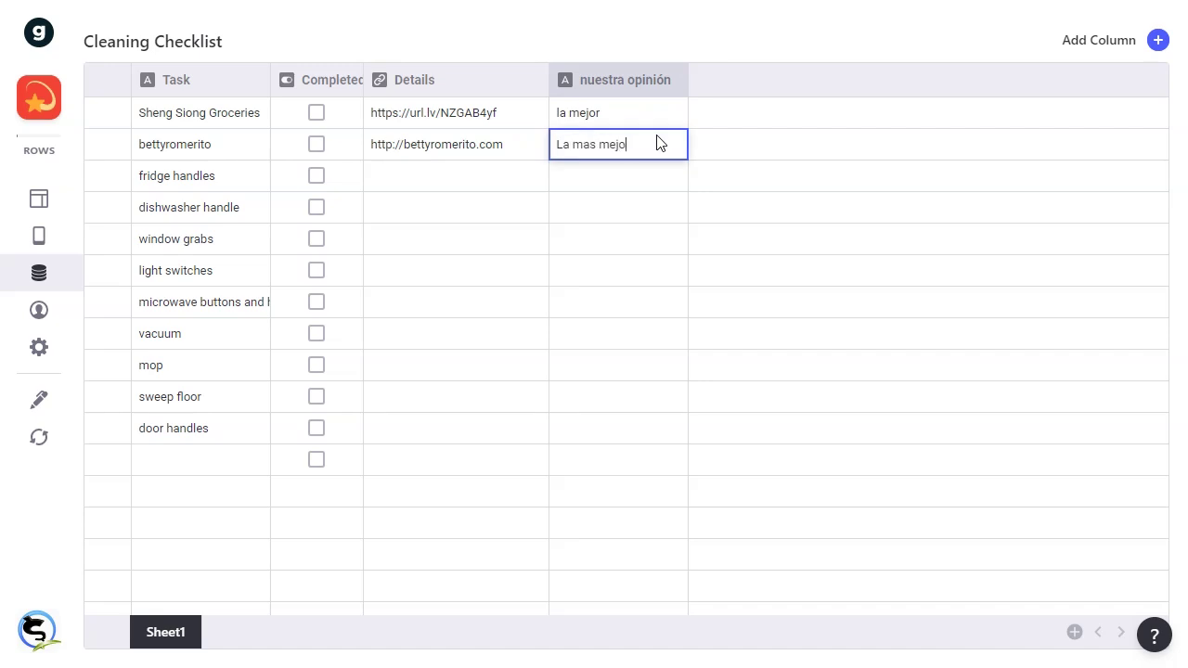
pyautogui.click(208, 176)
# - Give fridge handles the Details 'google.com' and the opinion 'la normal'
pyautogui.click(441, 182)
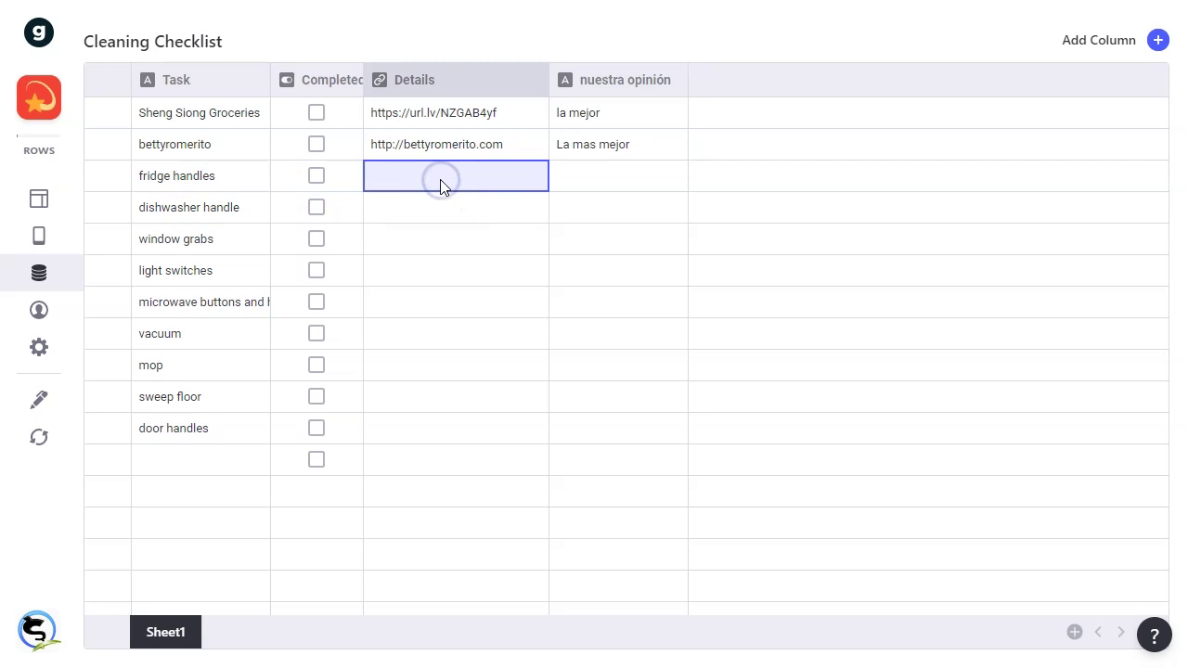
pyautogui.click(442, 178)
pyautogui.write('google.com')
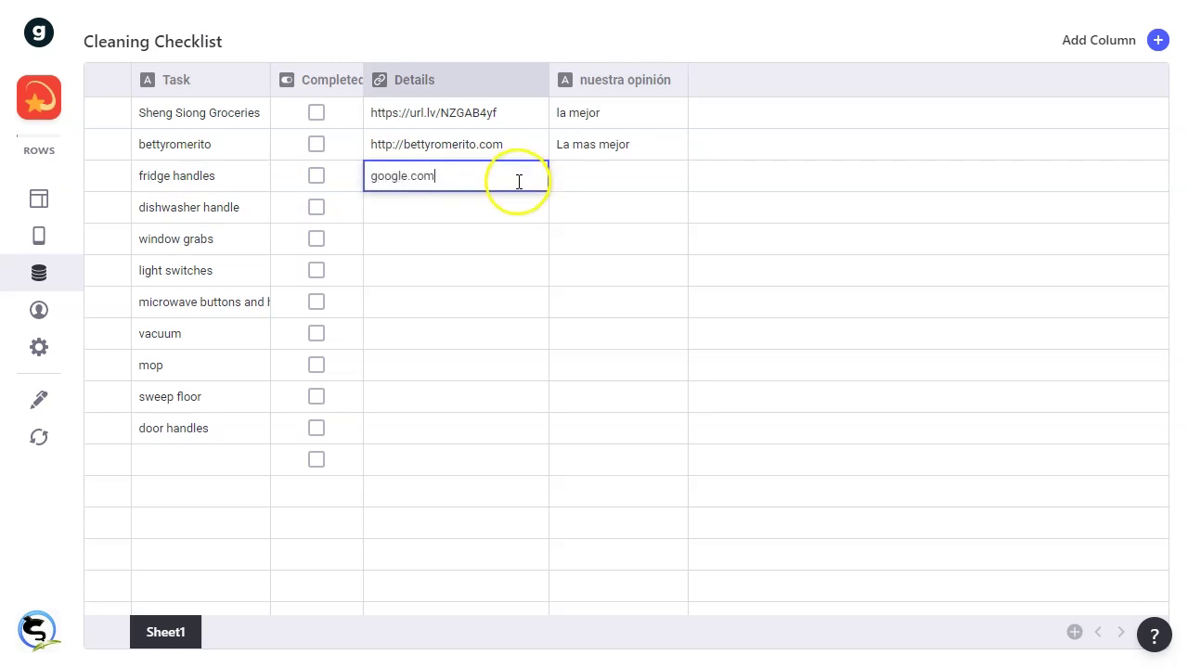
pyautogui.click(568, 186)
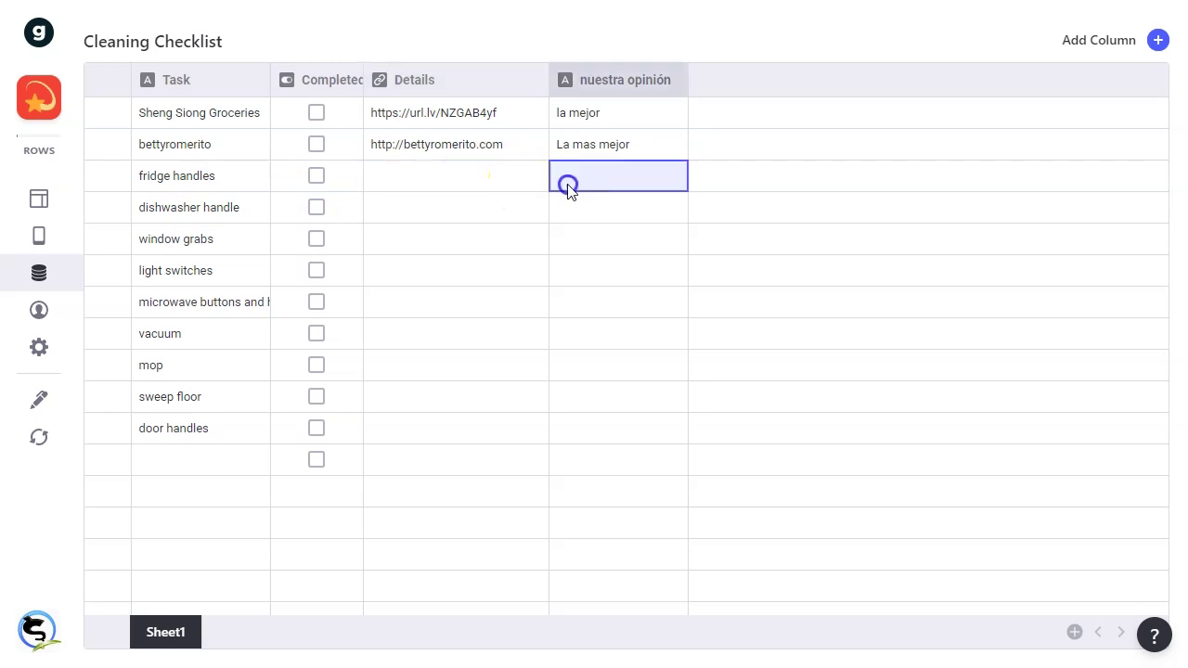
pyautogui.click(599, 173)
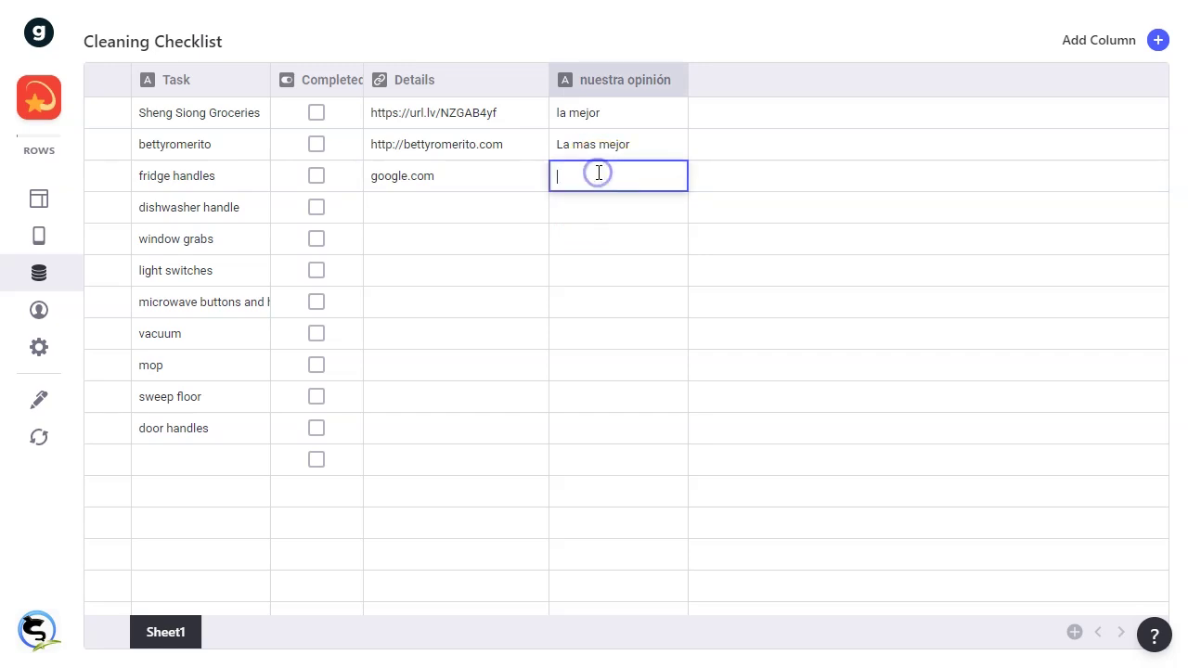
pyautogui.write('la normal')
pyautogui.press('Return')
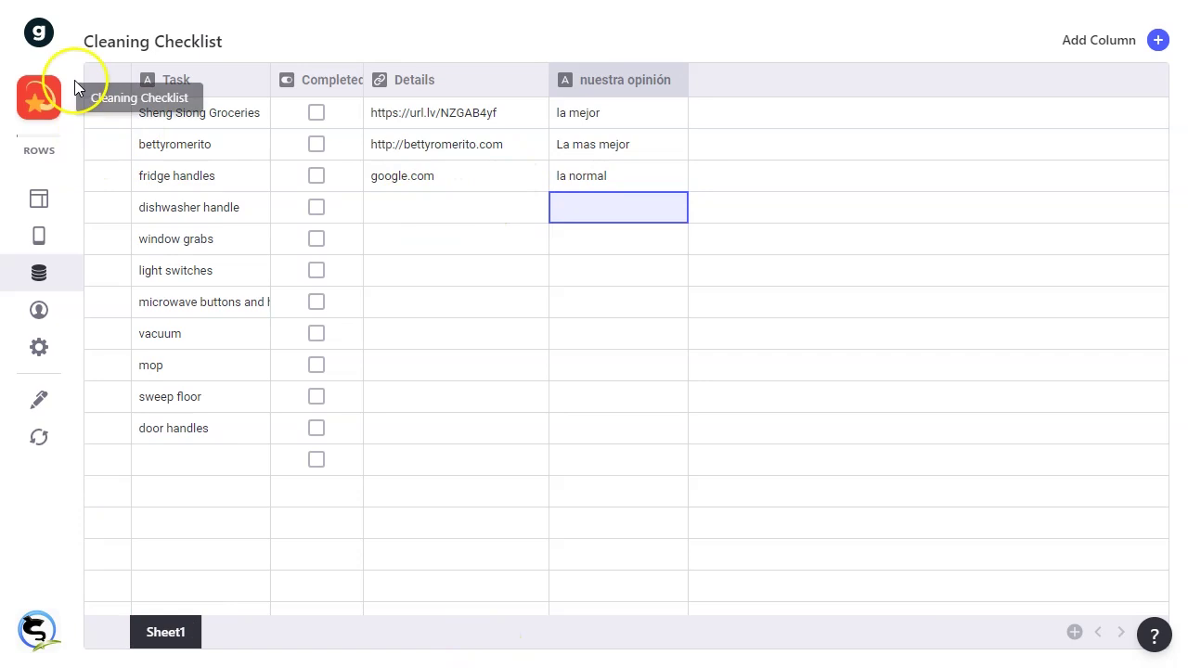
# - Reopen the Cleaning Checklist app and write 'Elige la mejor opción para ti' in the Rich Text block
pyautogui.click(42, 34)
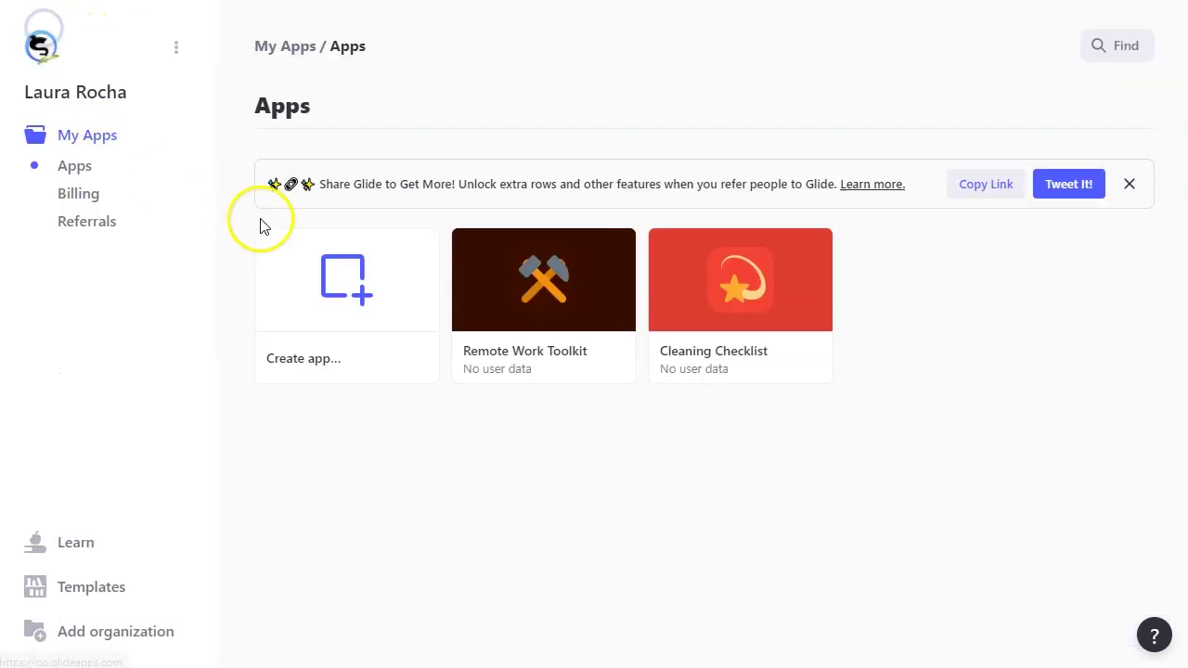
pyautogui.click(727, 307)
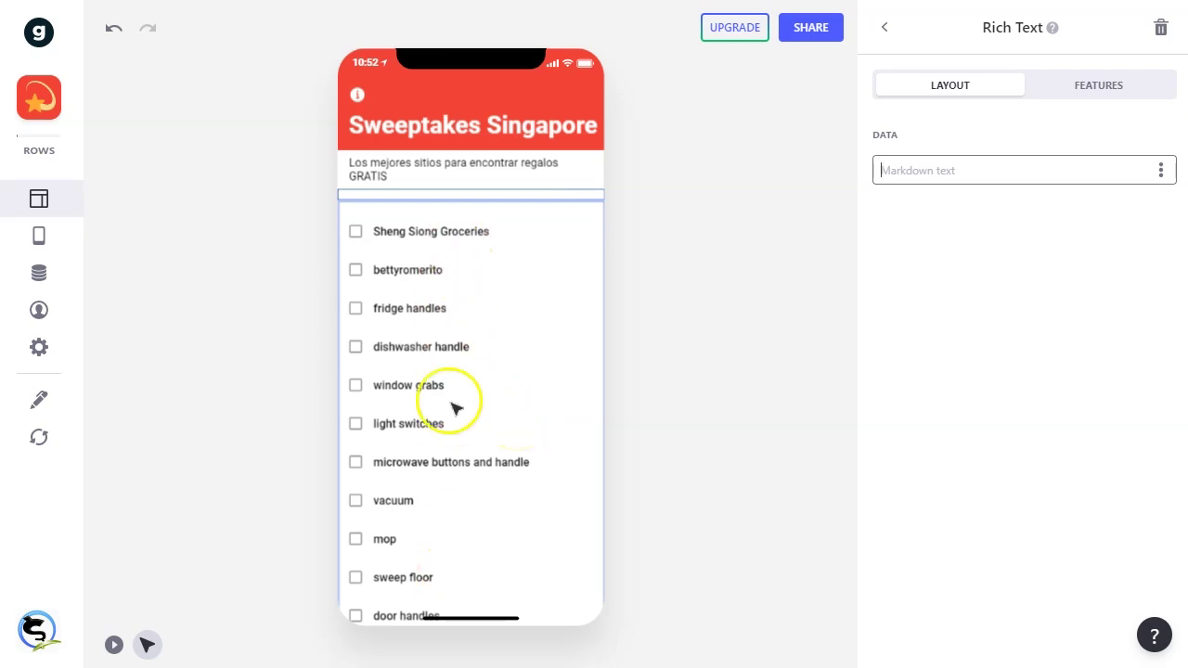
pyautogui.click(993, 174)
pyautogui.write('Elige')
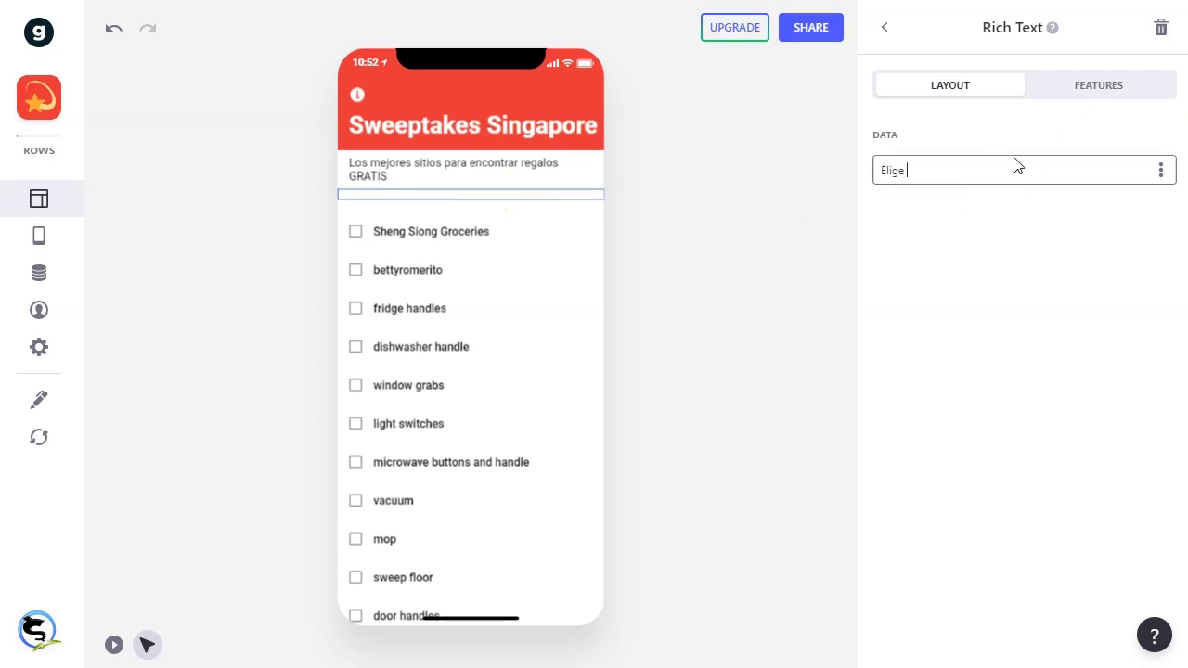
pyautogui.write('la mejor opción para')
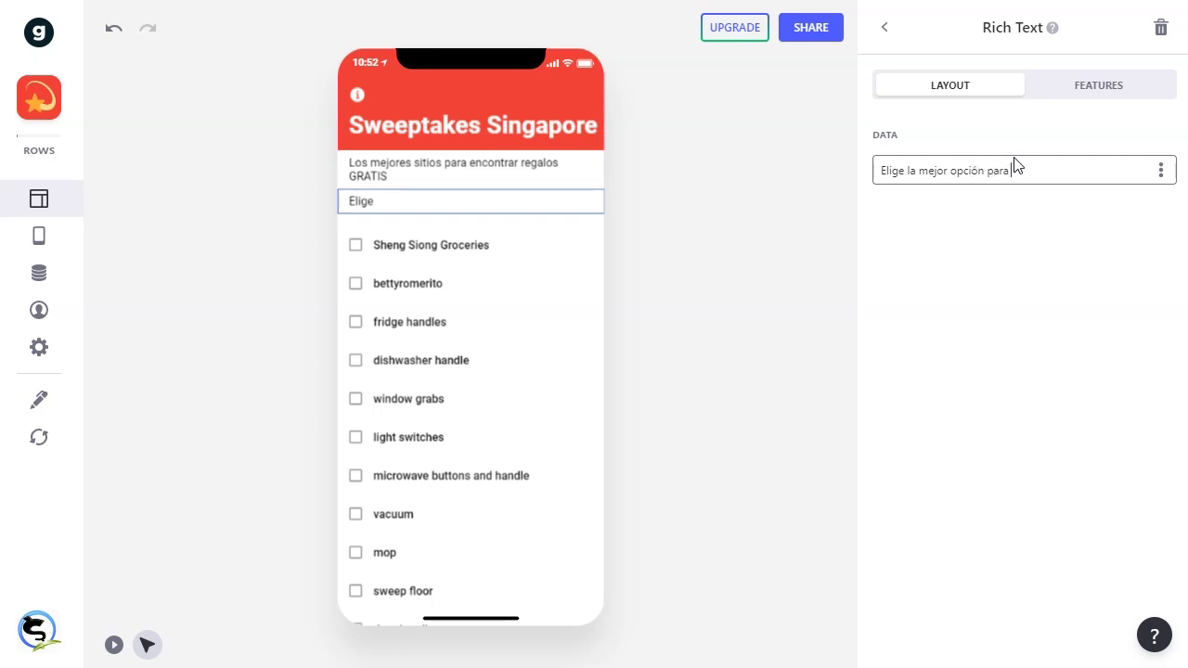
pyautogui.click(1033, 173)
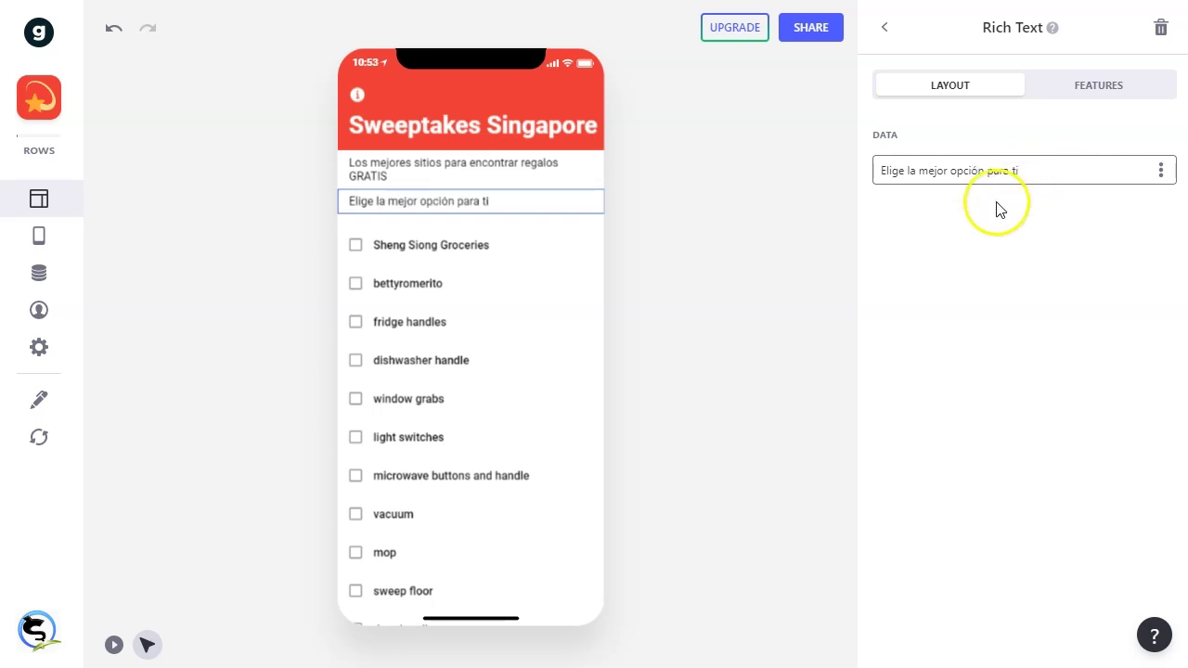
# - Select the offer list in the app preview
pyautogui.click(518, 246)
pyautogui.scroll(-2, 530, 205)
pyautogui.scroll(2, 512, 217)
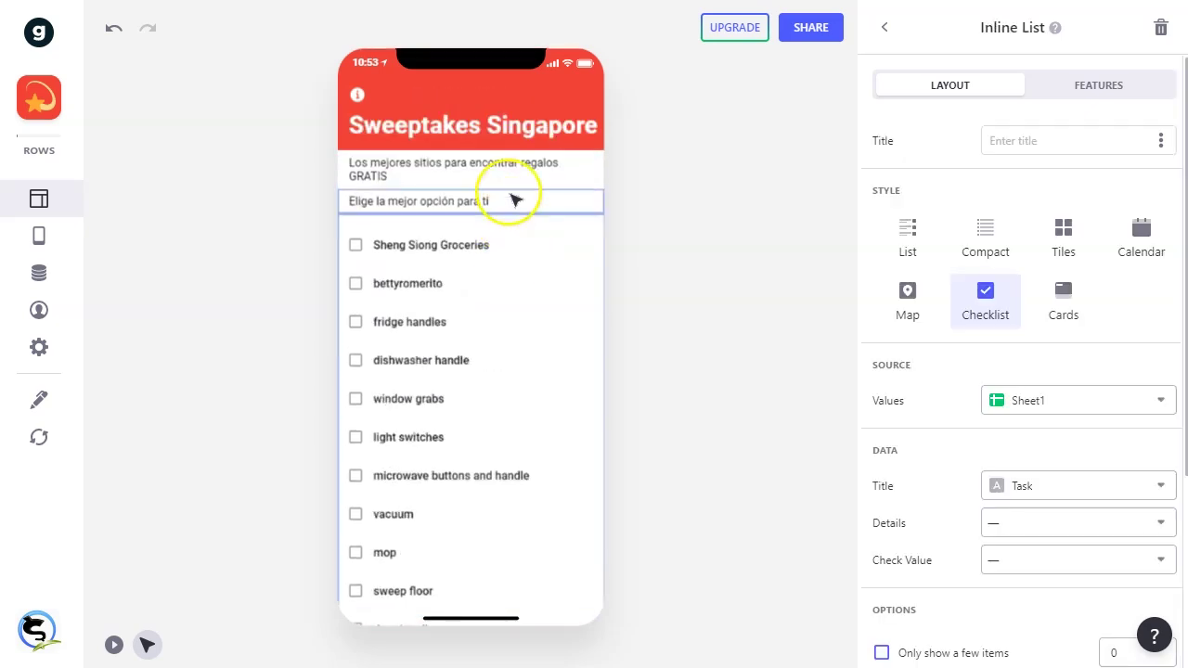
# - Try Cards, Calendar, Compact and List styles on the offer list, settling on Tiles
pyautogui.click(512, 197)
pyautogui.click(474, 249)
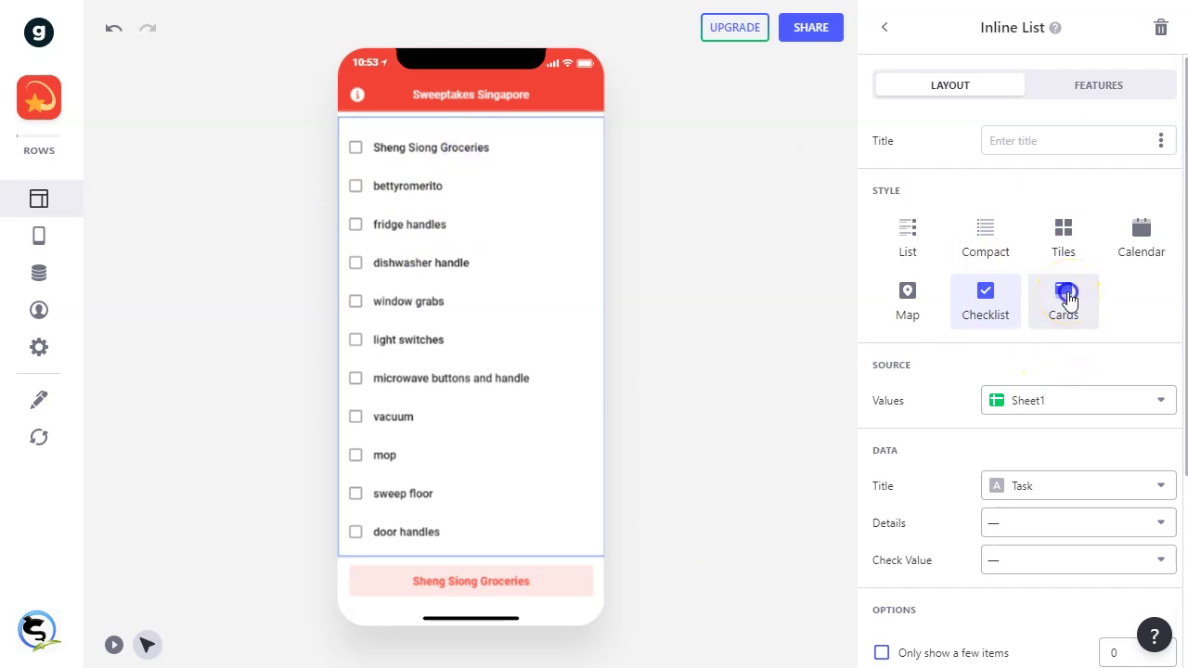
pyautogui.click(1068, 297)
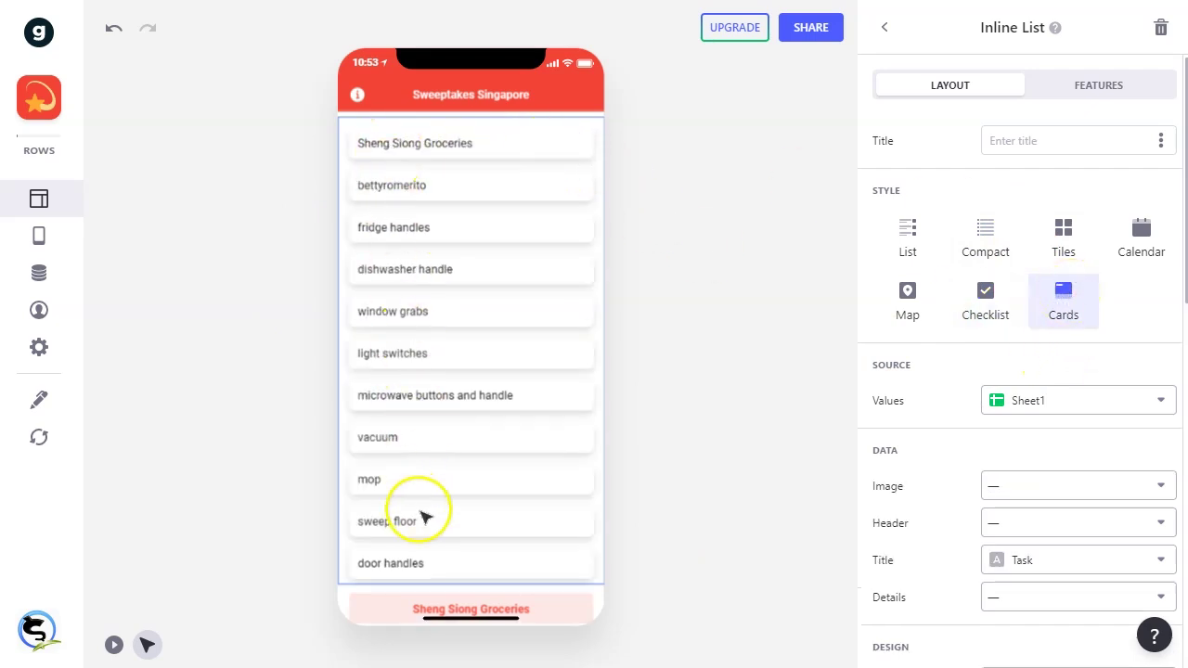
pyautogui.click(1140, 239)
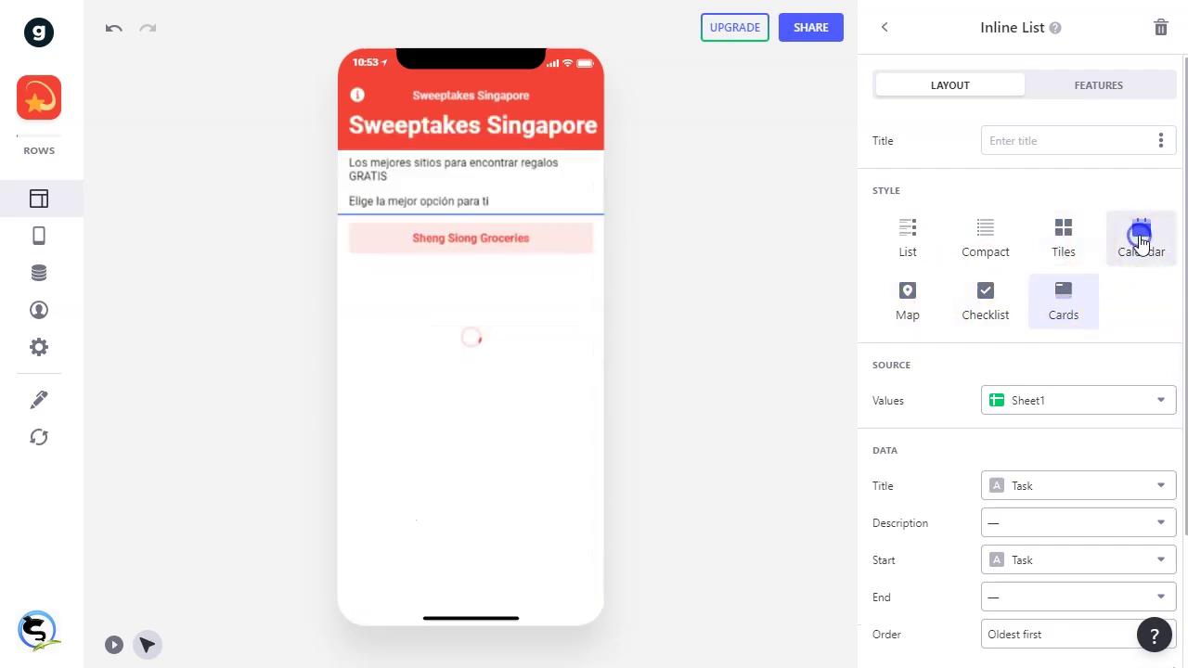
pyautogui.click(1077, 234)
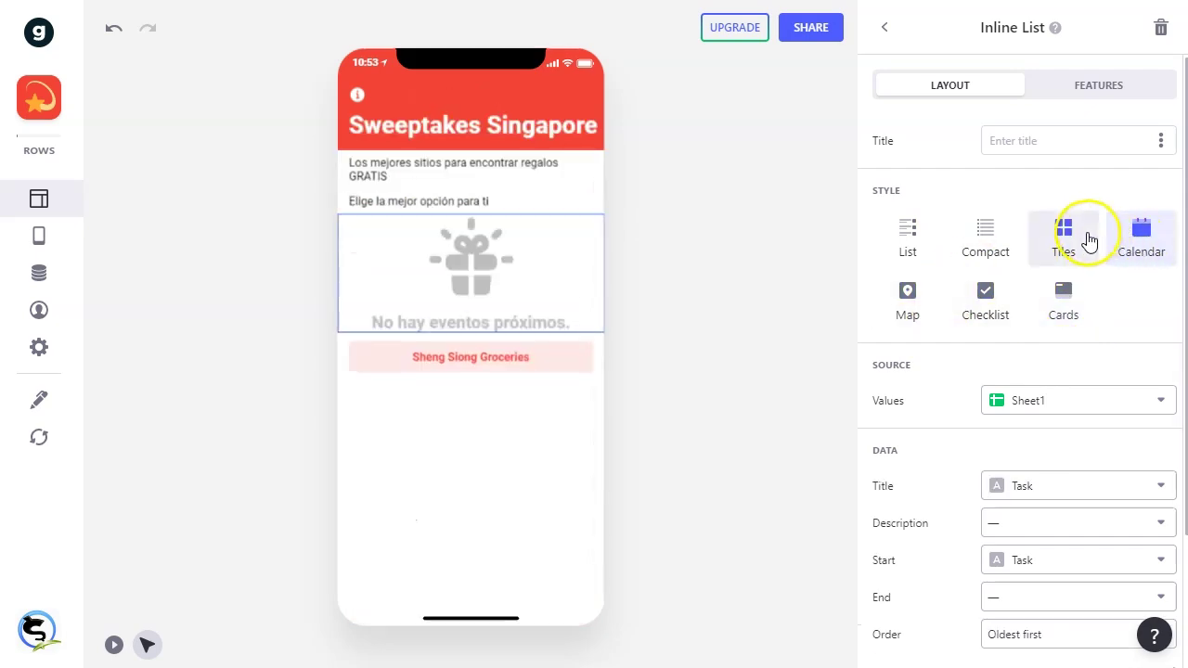
pyautogui.click(497, 269)
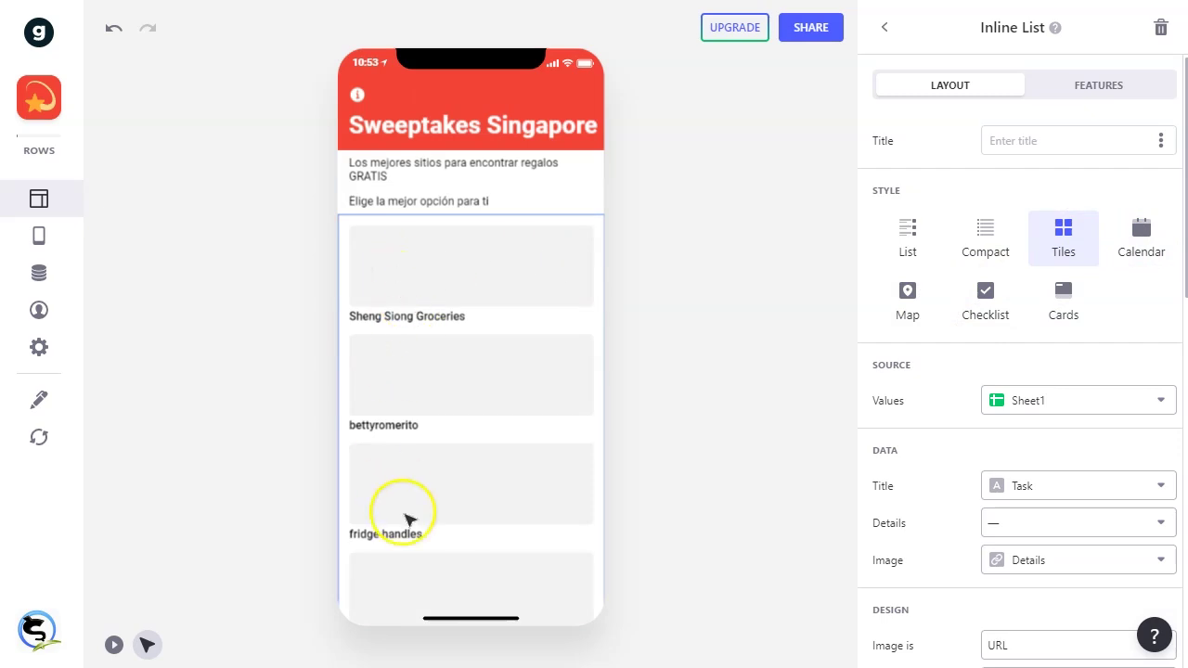
pyautogui.click(984, 244)
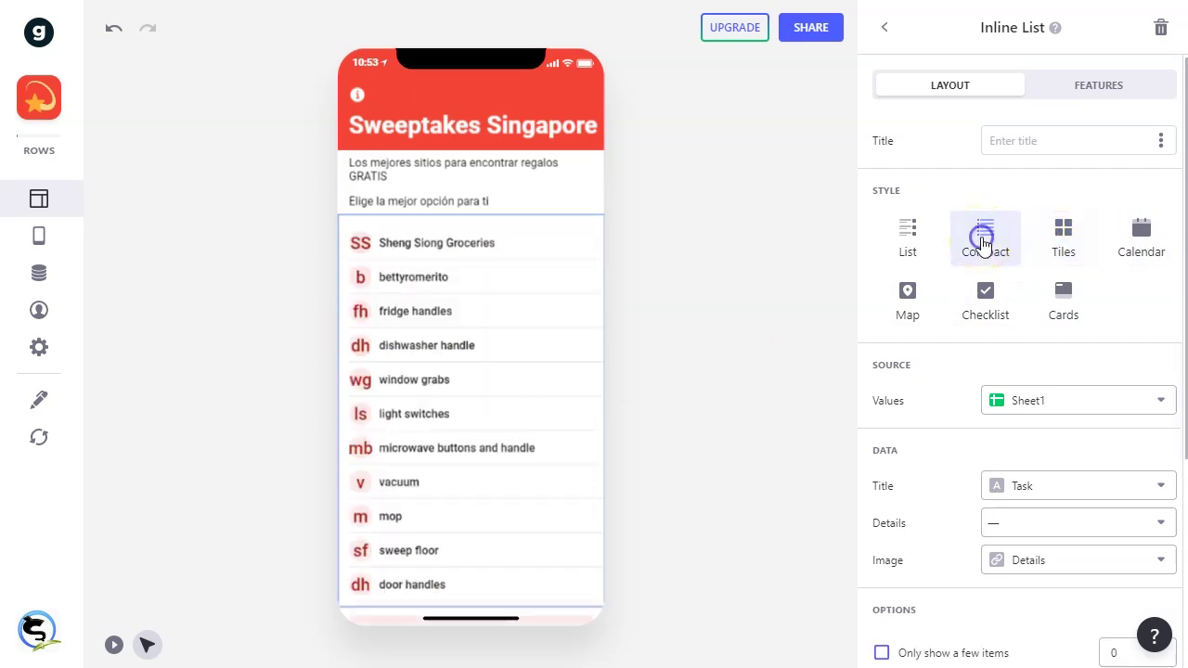
pyautogui.click(920, 234)
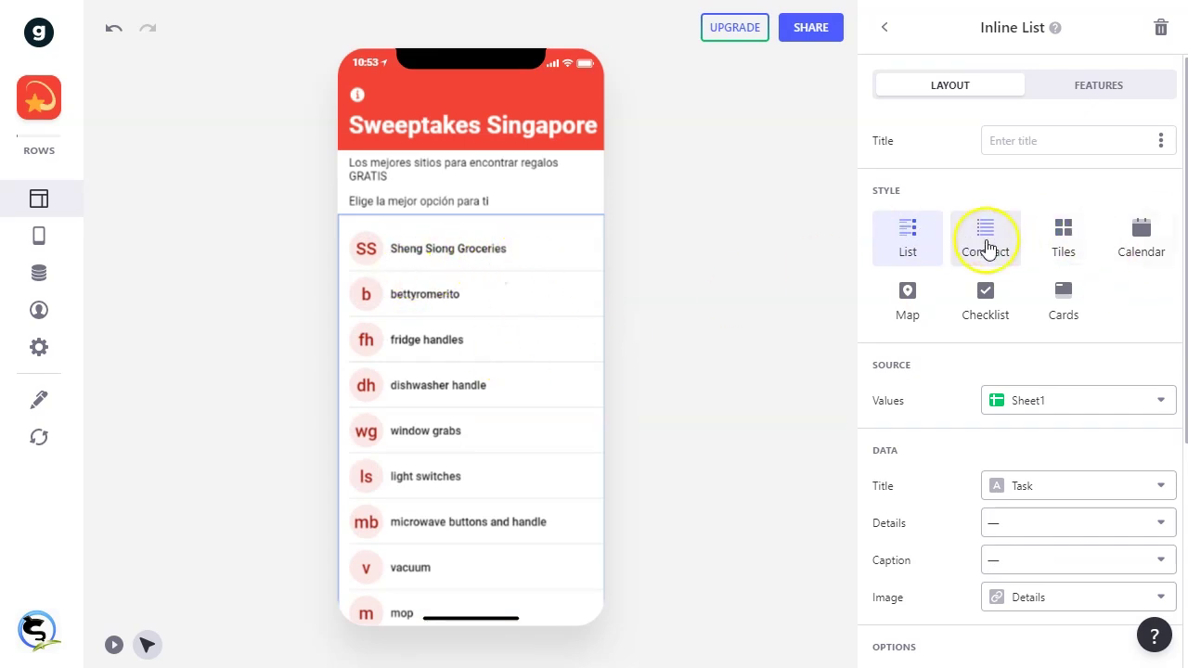
pyautogui.click(1068, 243)
pyautogui.scroll(-3, 475, 408)
pyautogui.scroll(-2, 477, 461)
pyautogui.scroll(-2, 477, 461)
pyautogui.scroll(8, 478, 462)
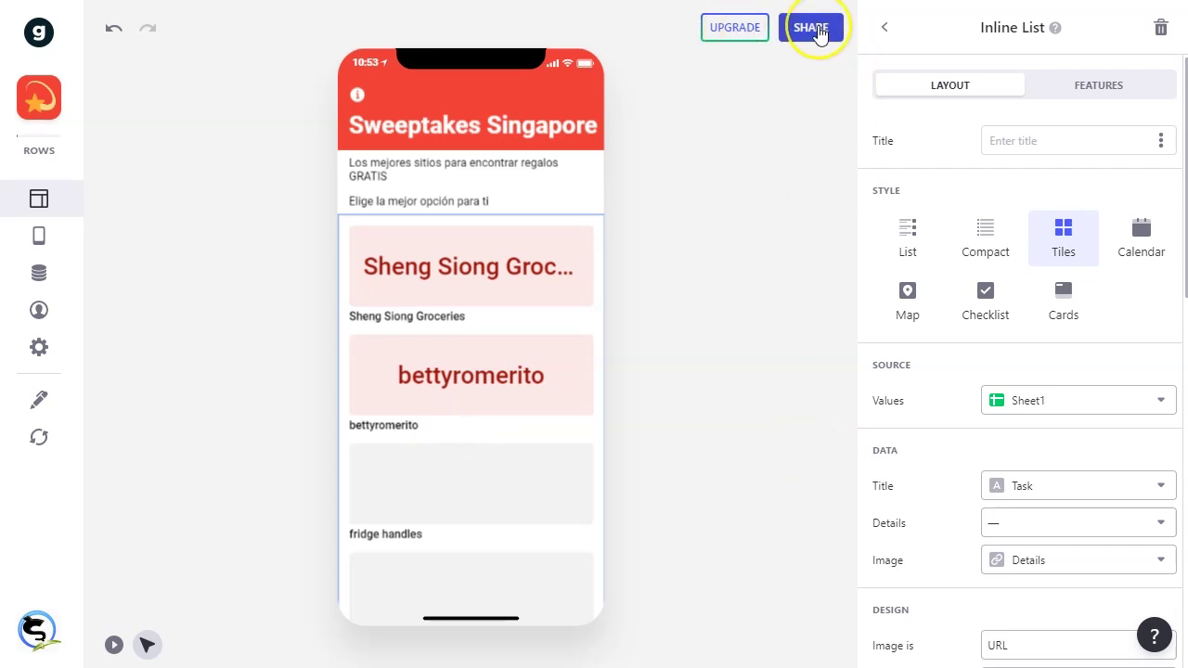
# - Rename the app's public link to sweeptakes-singapure.glideapp.io in the sharing options
pyautogui.click(813, 28)
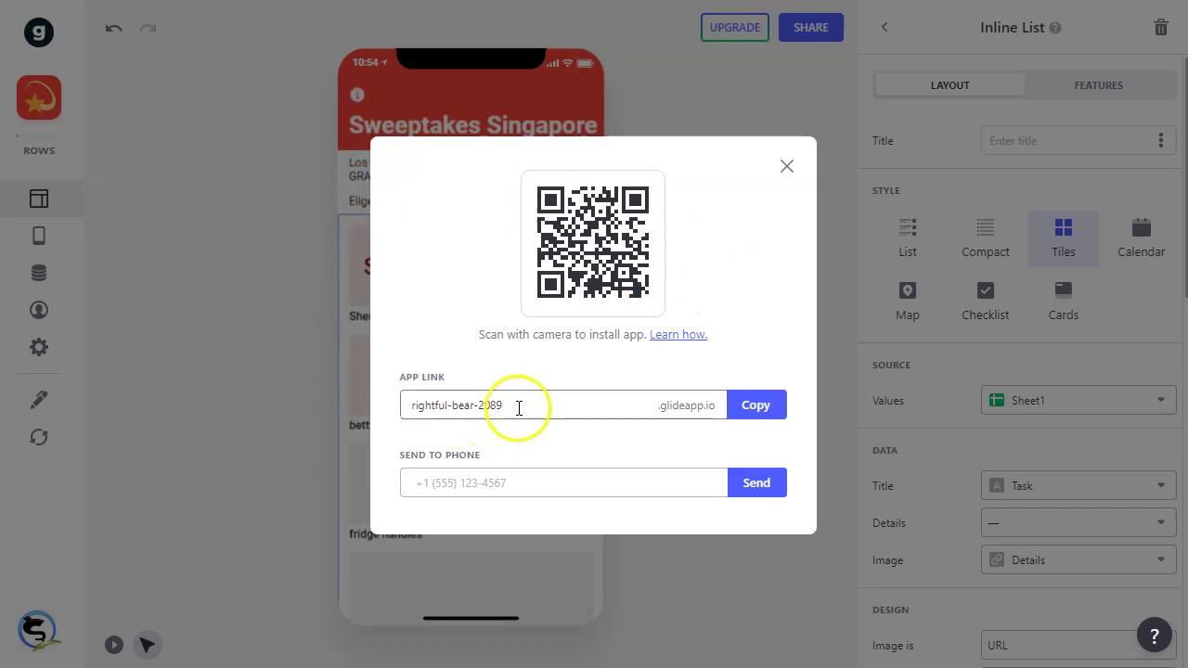
pyautogui.moveTo(560, 409); pyautogui.dragTo(356, 411)
pyautogui.write('sweeptakes')
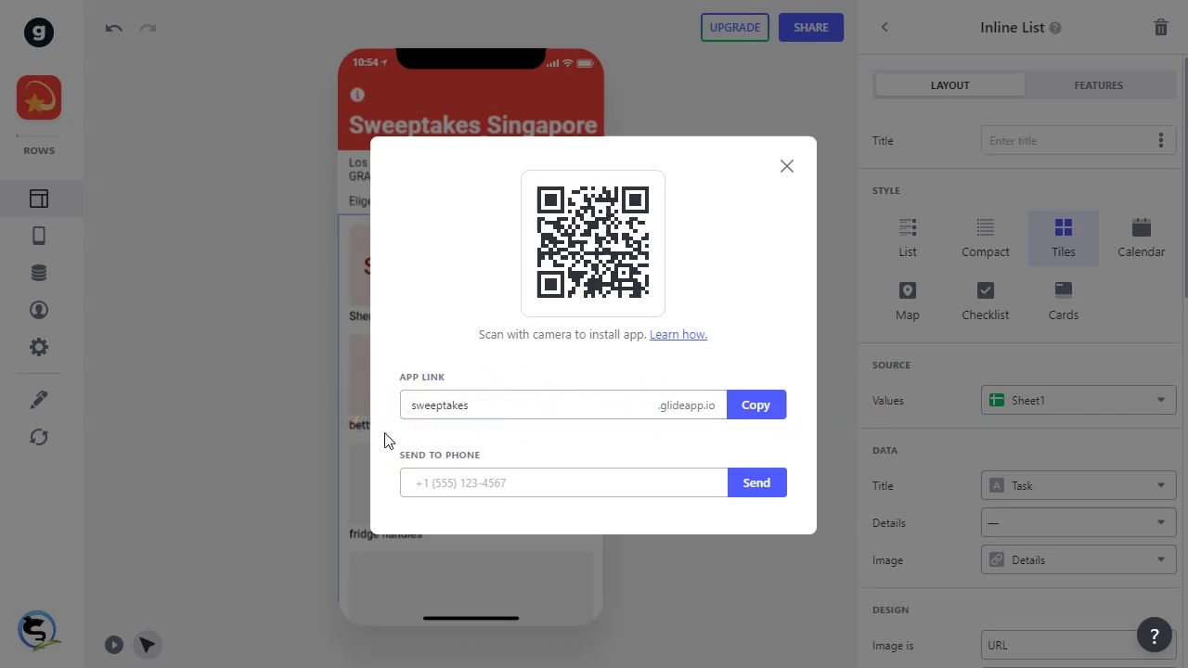
pyautogui.write('ingapure')
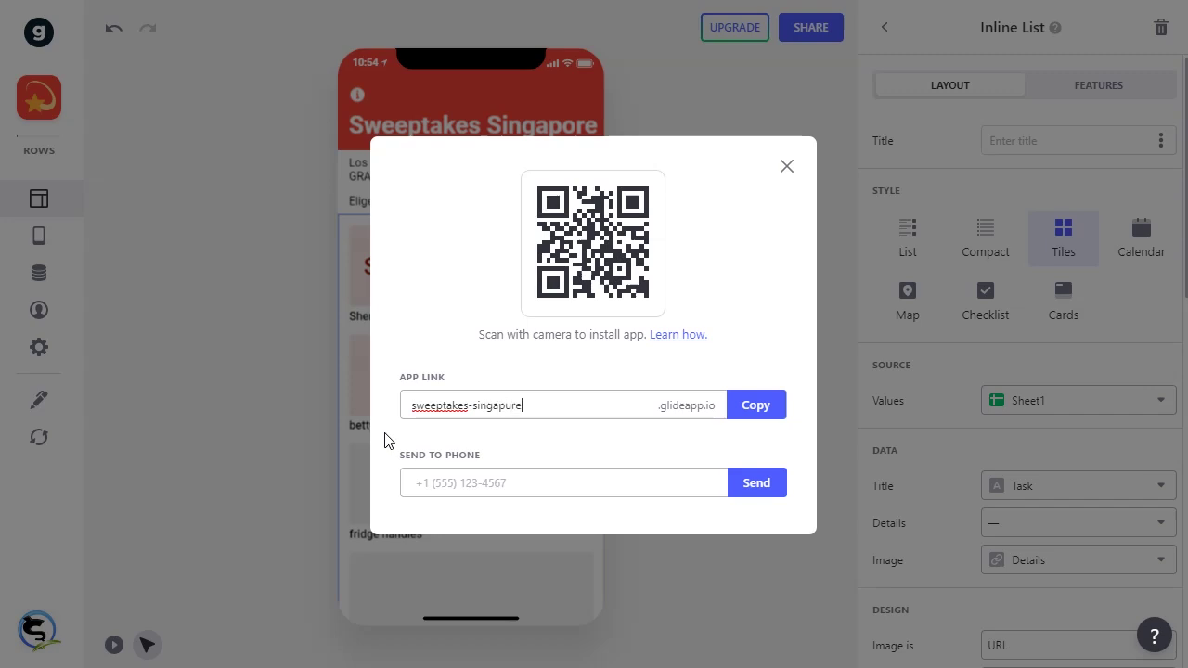
pyautogui.click(555, 446)
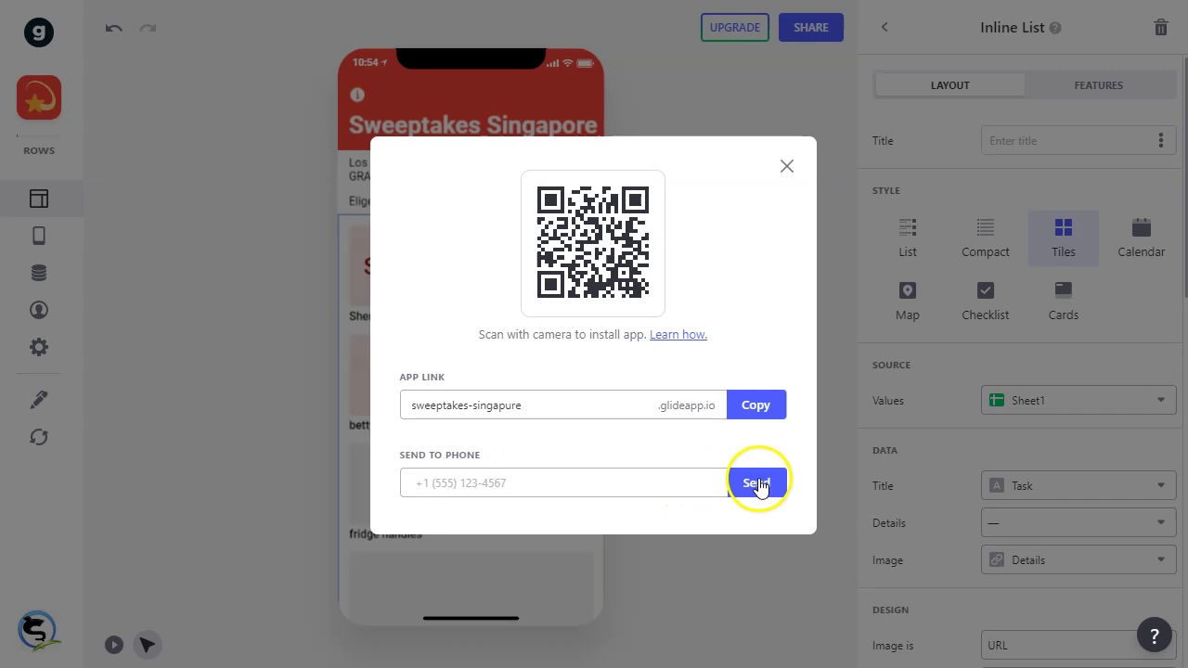
pyautogui.click(782, 165)
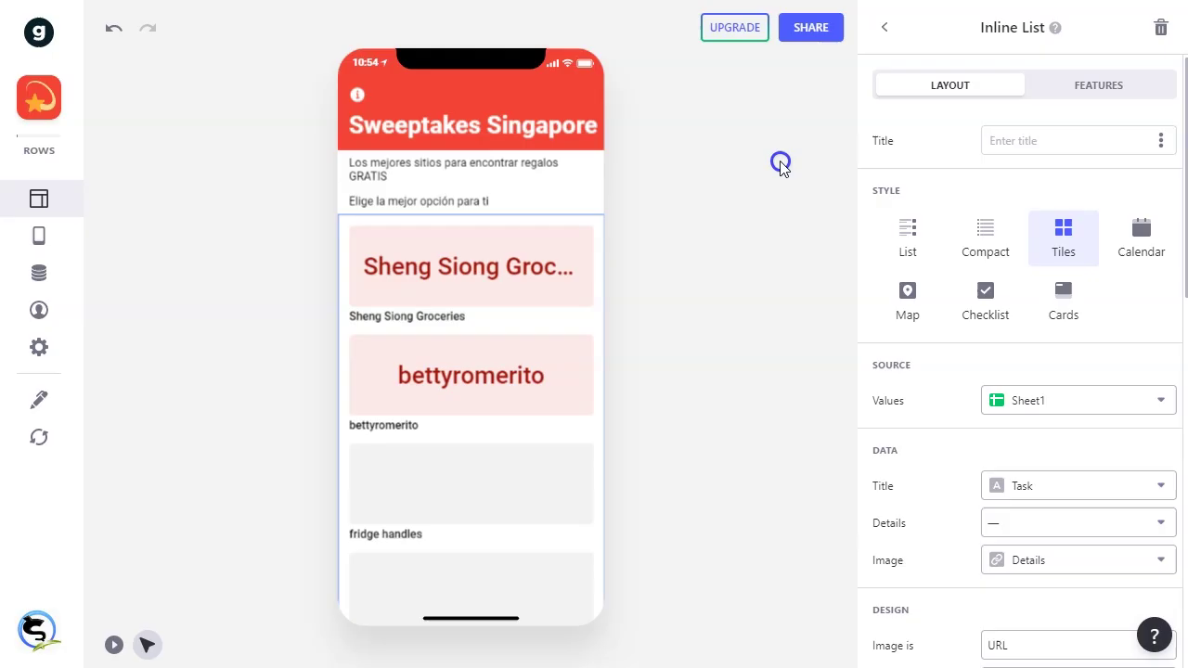
# - Copy the new sweeptakes-singapure.glideapp.io app link for sharing
pyautogui.click(808, 31)
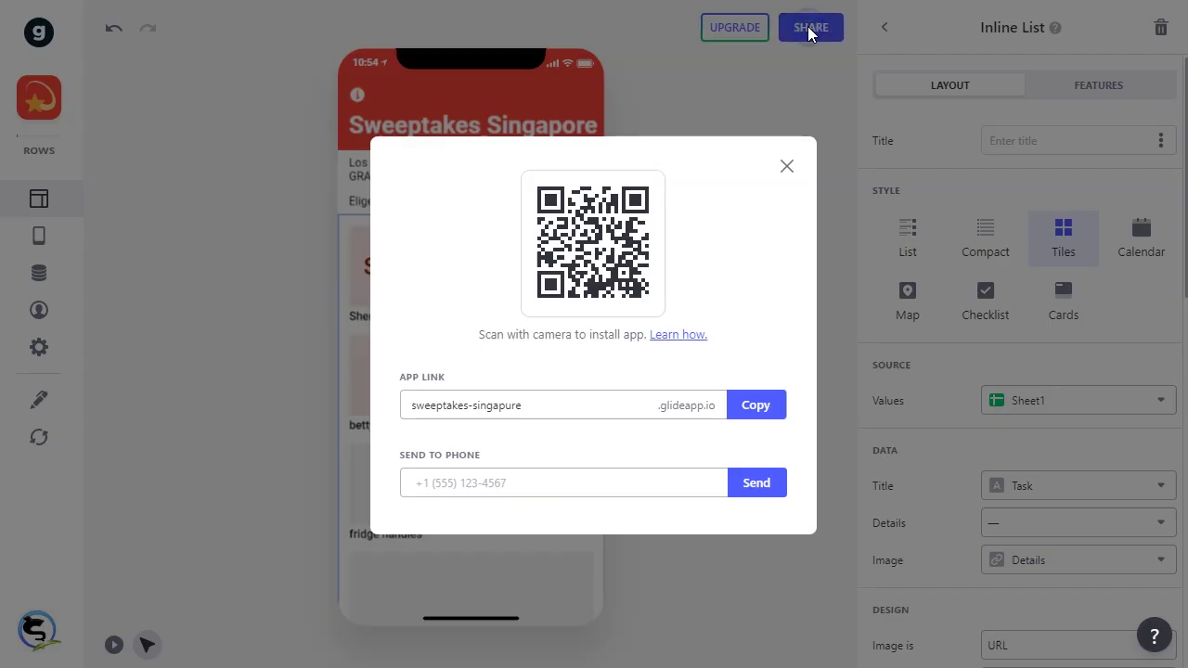
pyautogui.click(756, 404)
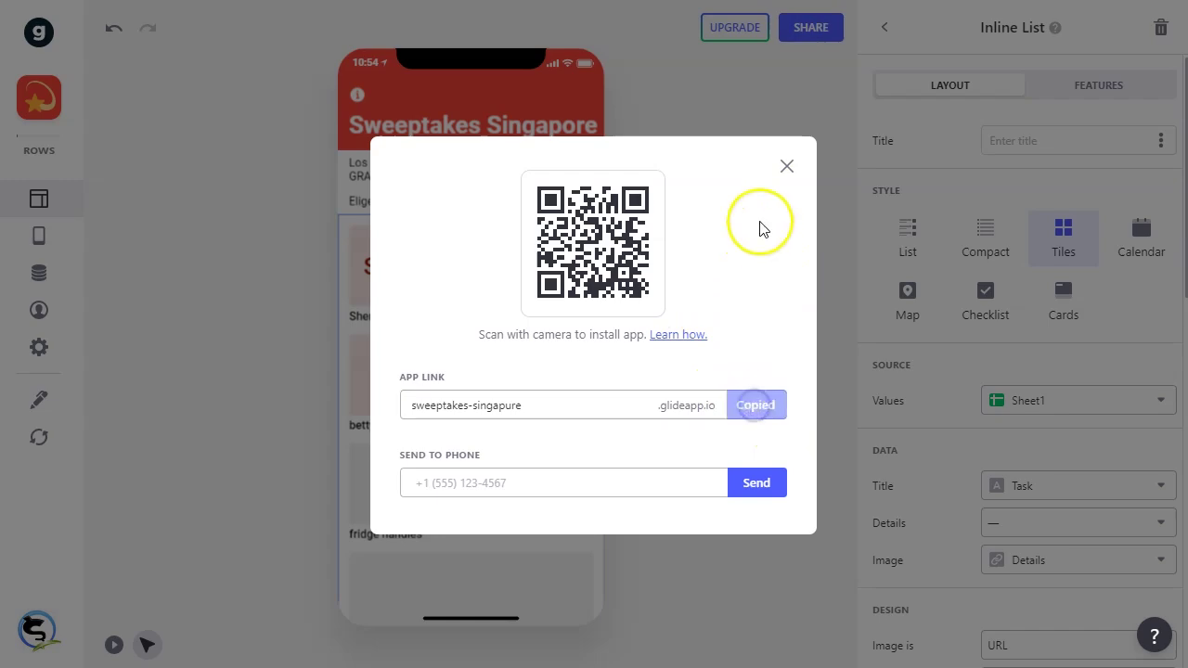
pyautogui.click(786, 166)
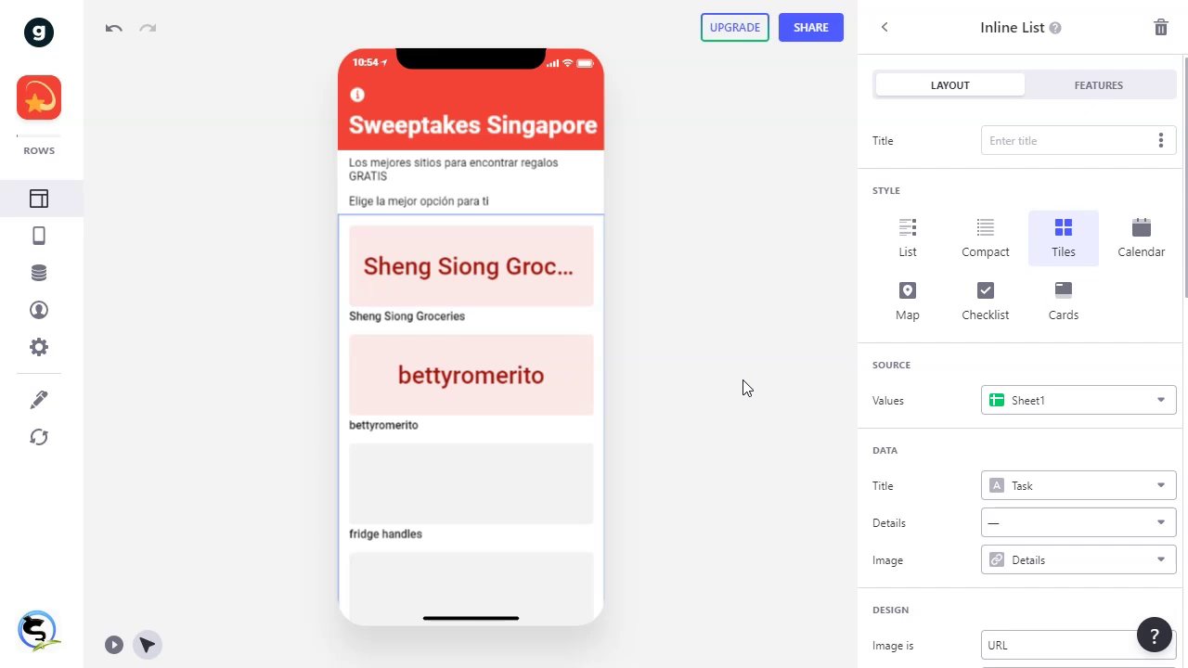
pyautogui.click(752, 385)
pyautogui.click(753, 384)
pyautogui.click(495, 129)
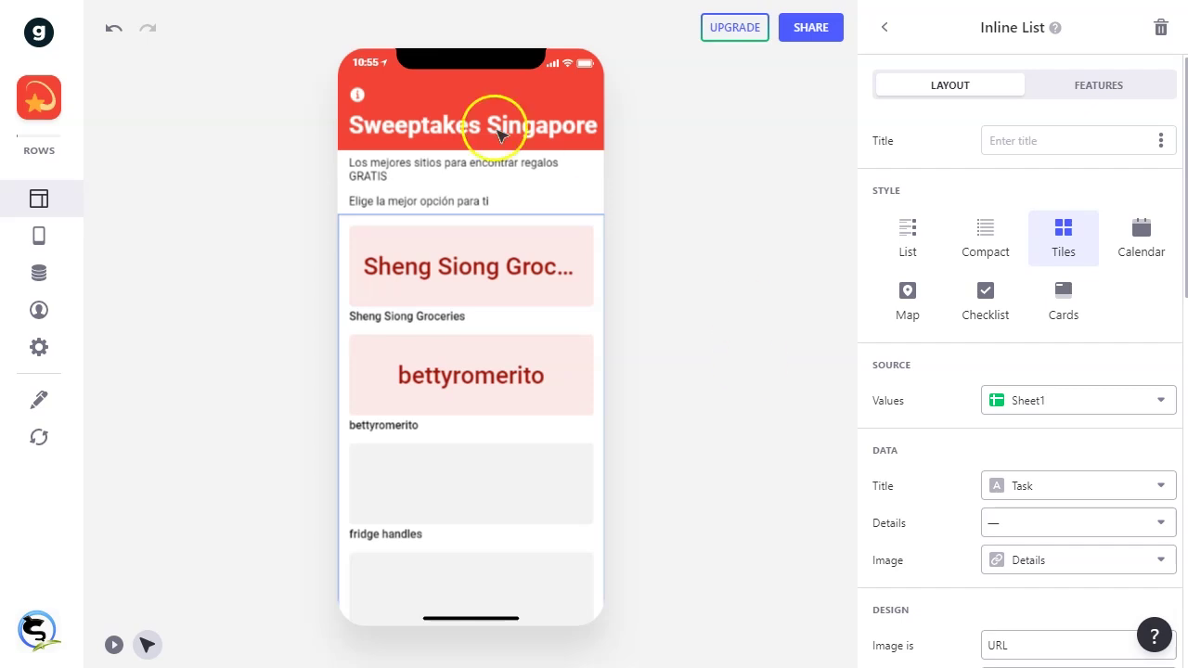
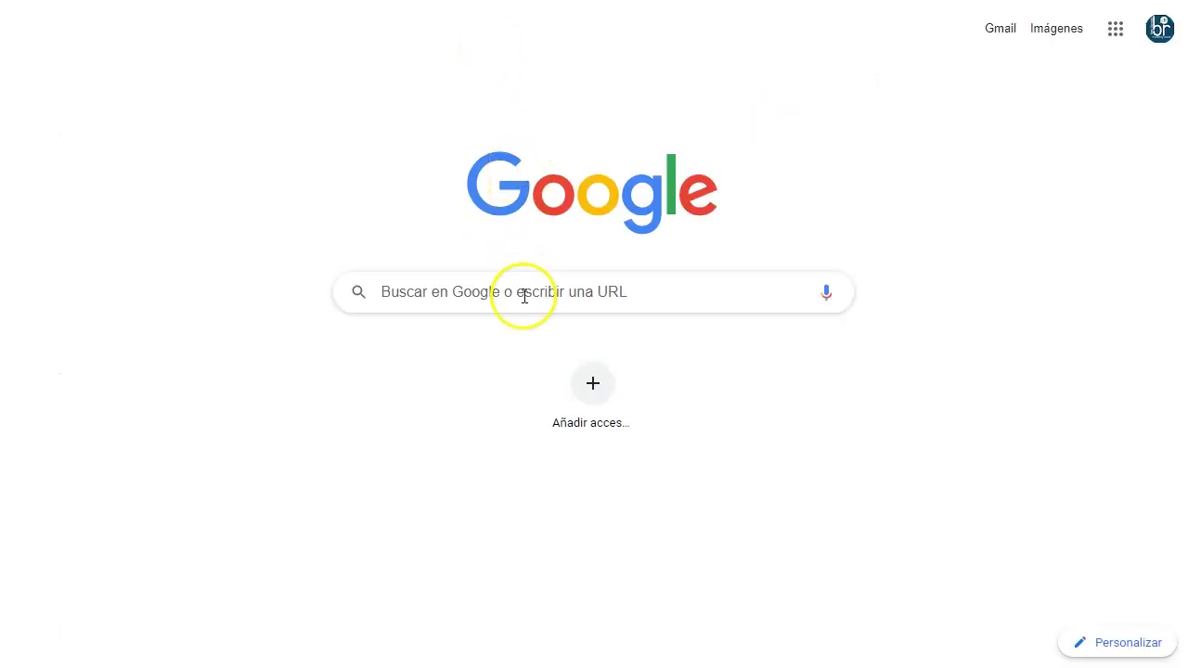
pyautogui.rightClick(522, 297)
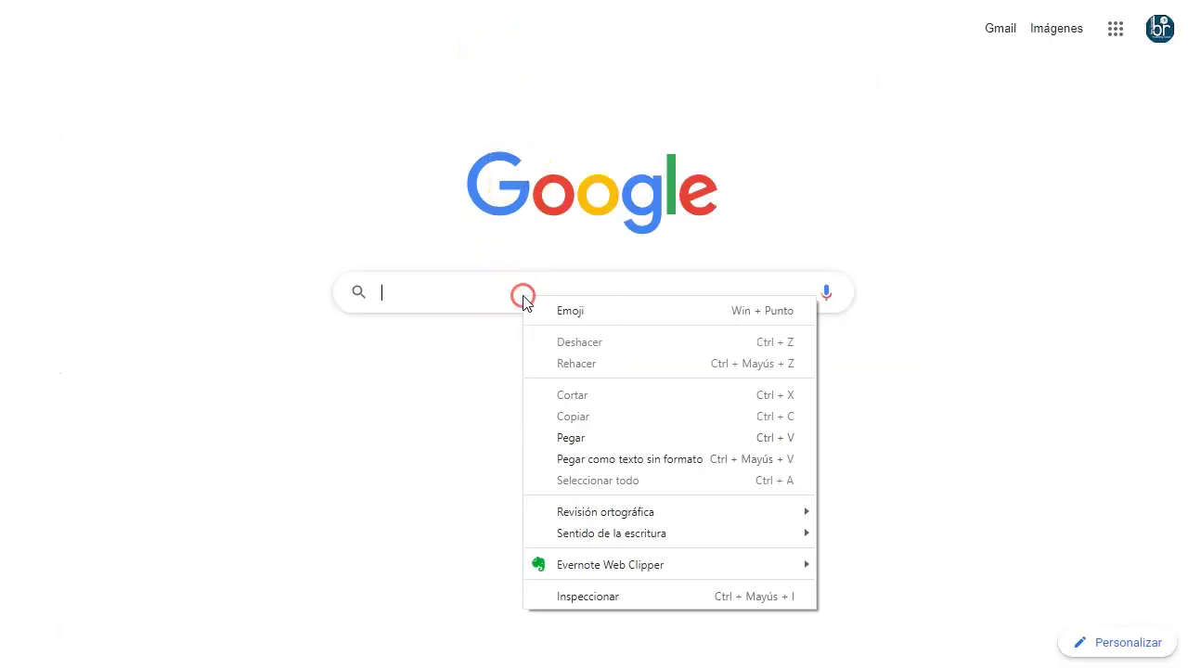
pyautogui.click(641, 464)
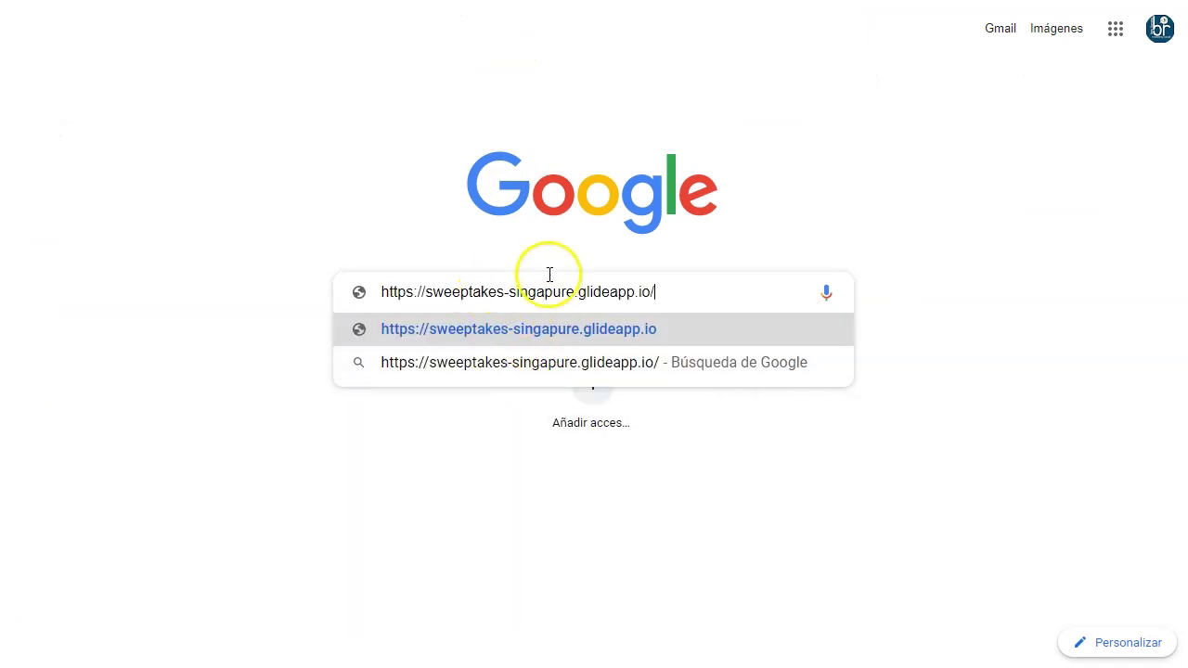
pyautogui.press('Return')
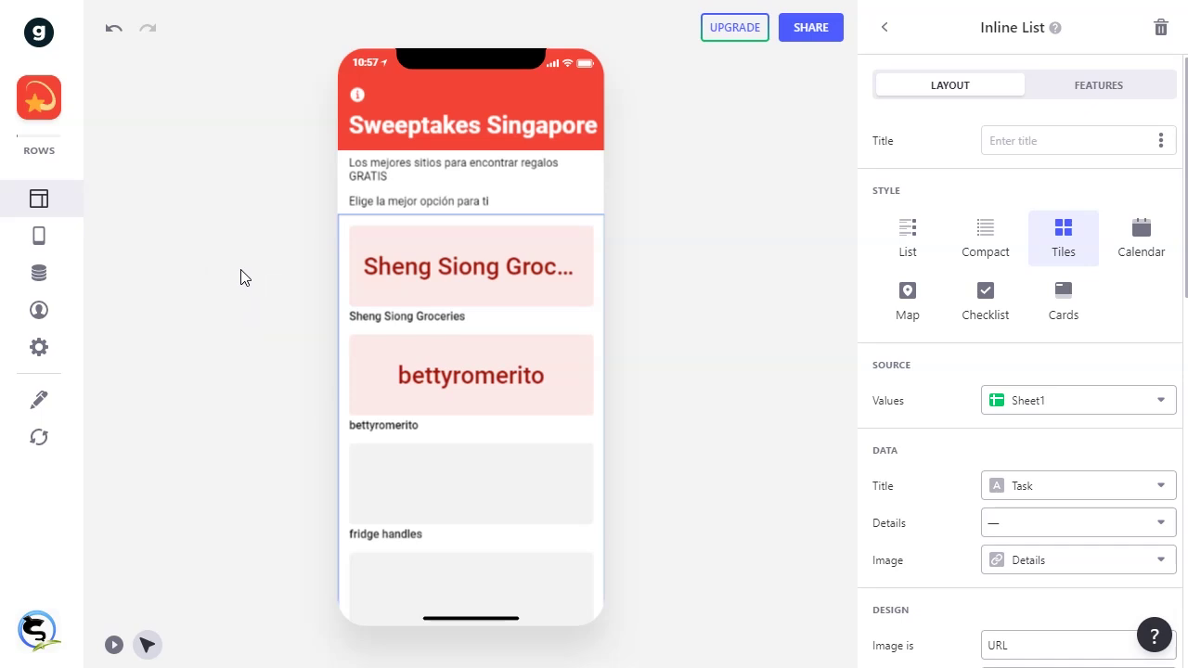
pyautogui.click(211, 383)
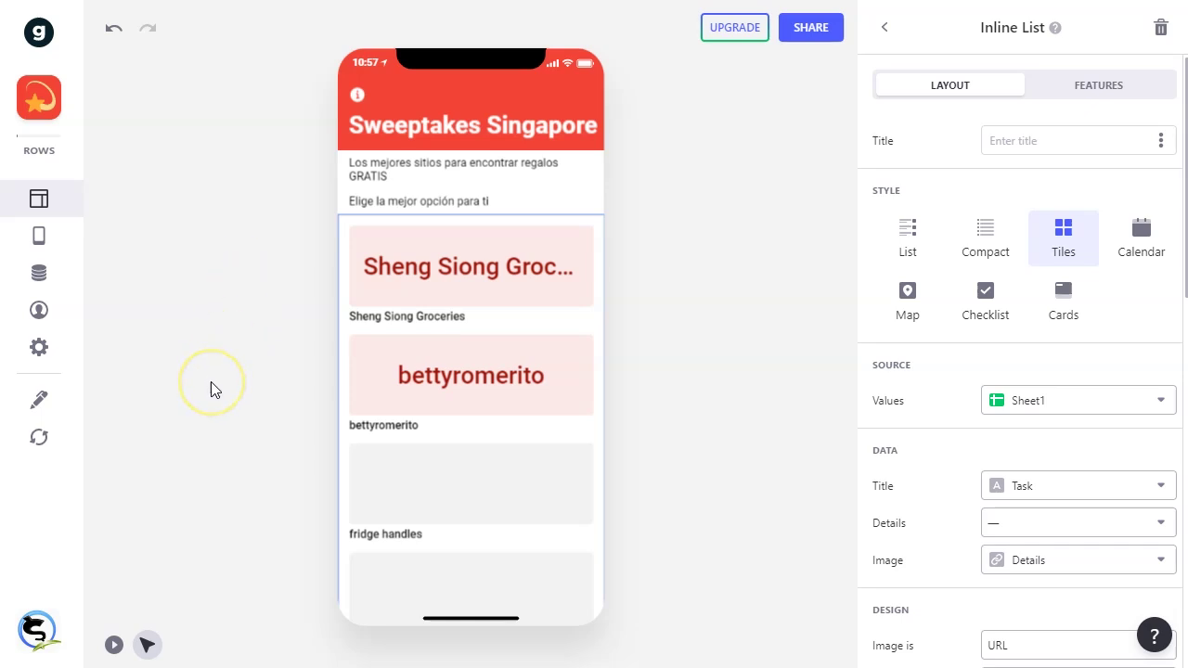